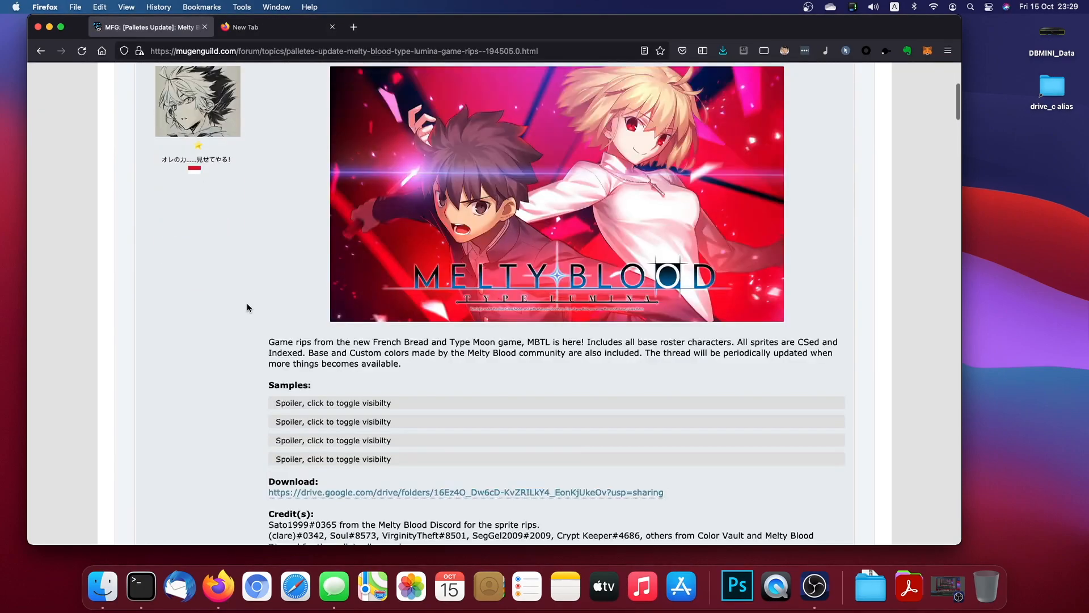
Step: Review the Melty Blood: Type Lumina game rips thread, including its download link and credits, and close its tab
scroll(249, 307, "down", 3)
scroll(247, 307, "up", 3)
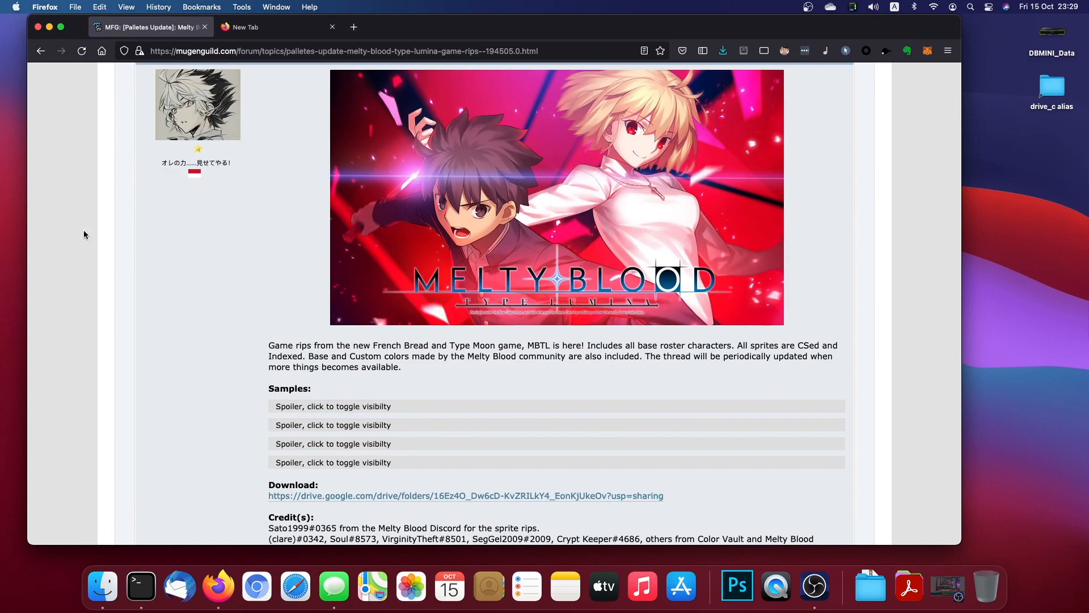
scroll(246, 291, "up", 1)
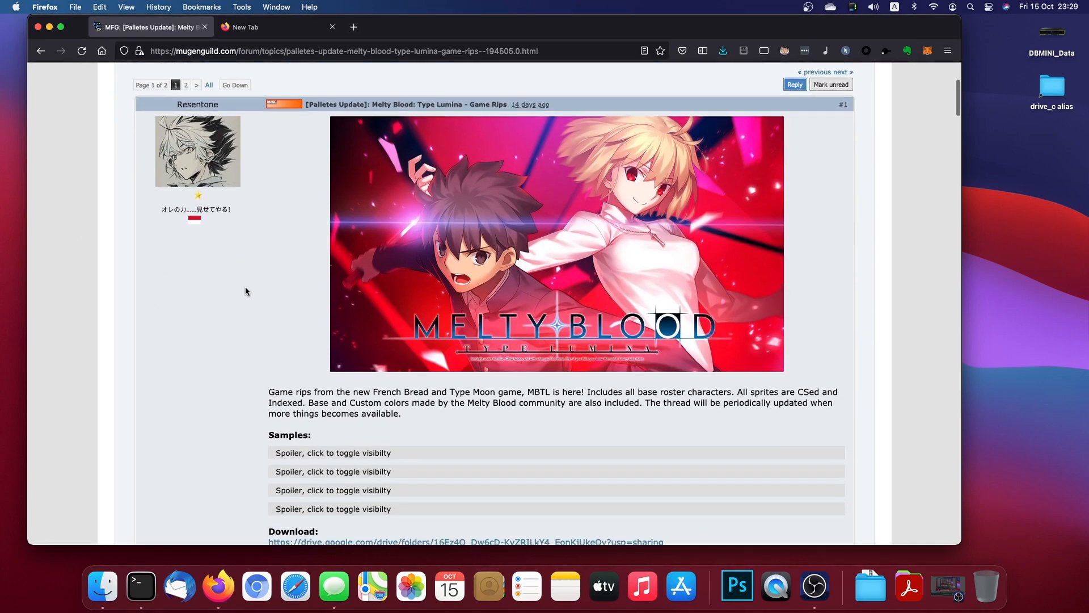
scroll(245, 291, "down", 4)
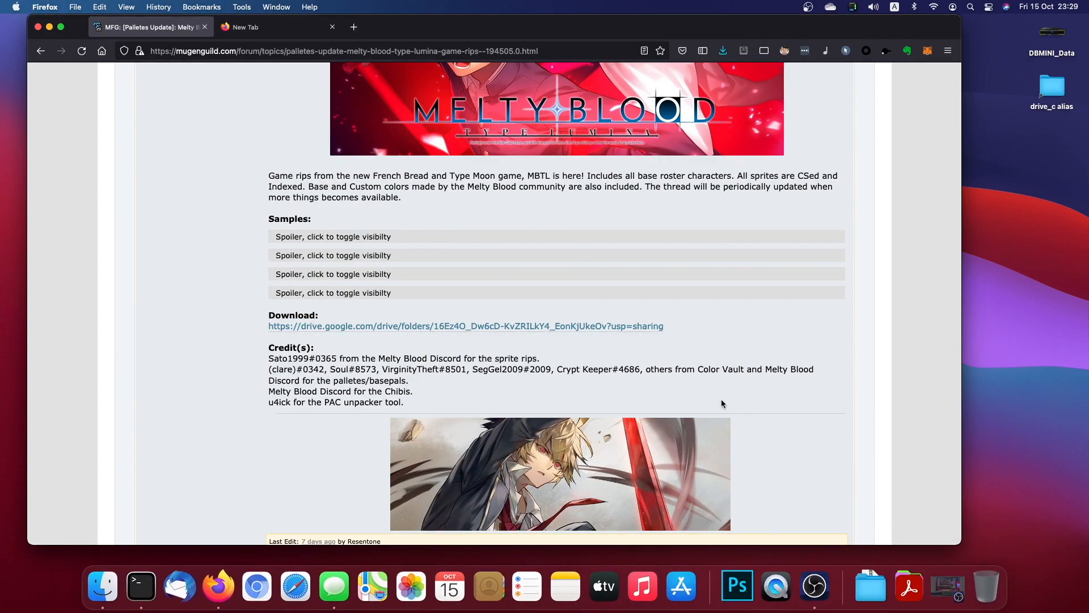
left_click(242, 30)
left_click(205, 26)
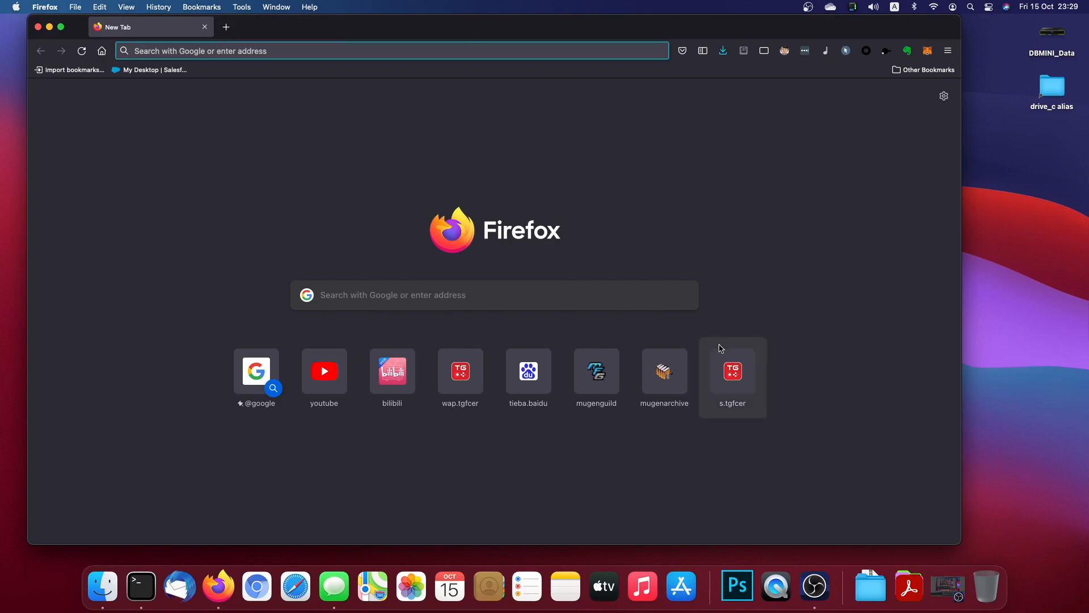
Step: Open the METL_Saber folder inside Downloads in Finder
left_click(872, 594)
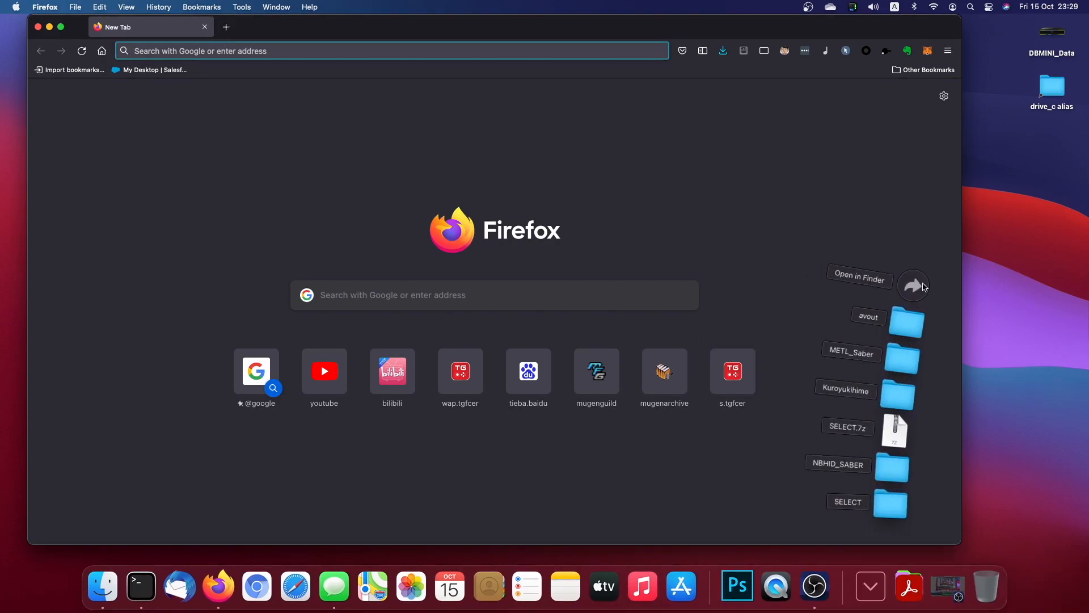
left_click(893, 299)
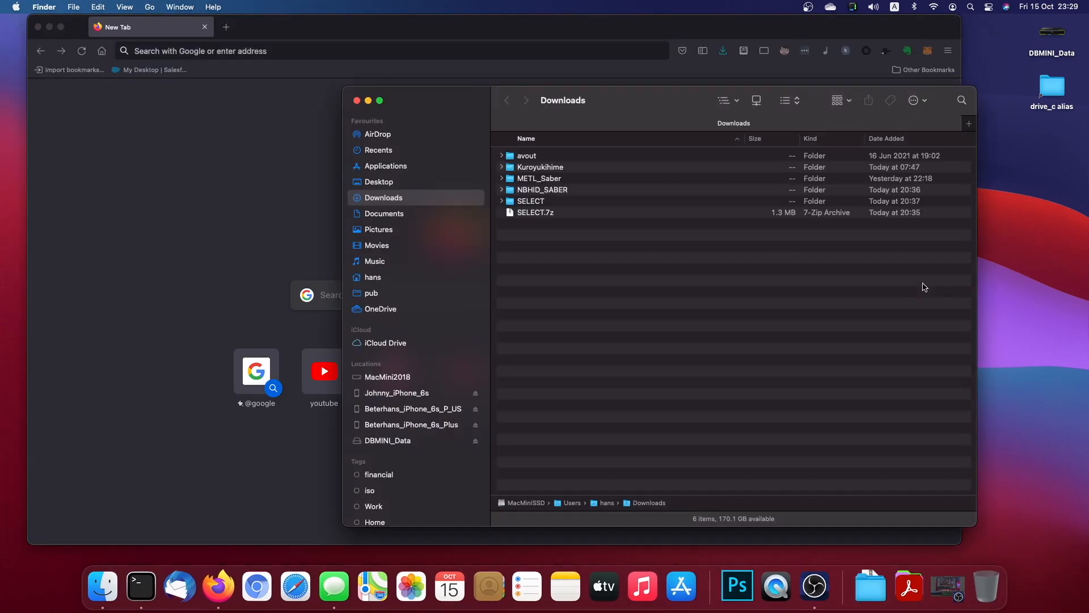
left_click(576, 180)
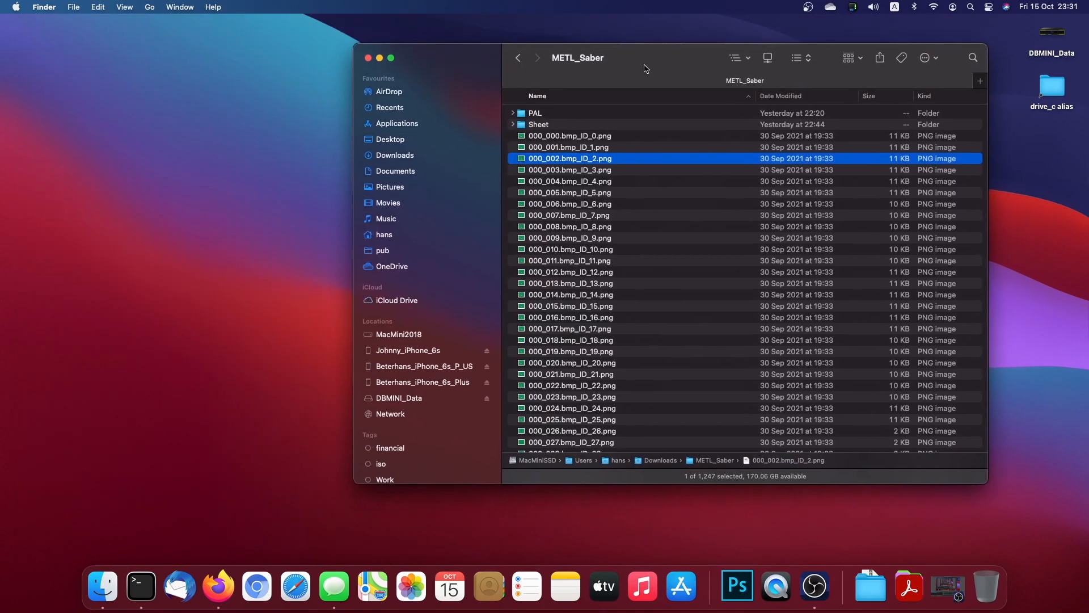
Step: Preview the consecutive sprite frames in the METL_Saber folder, starting from 000_007.bmp_ID_7.png
left_click(659, 210)
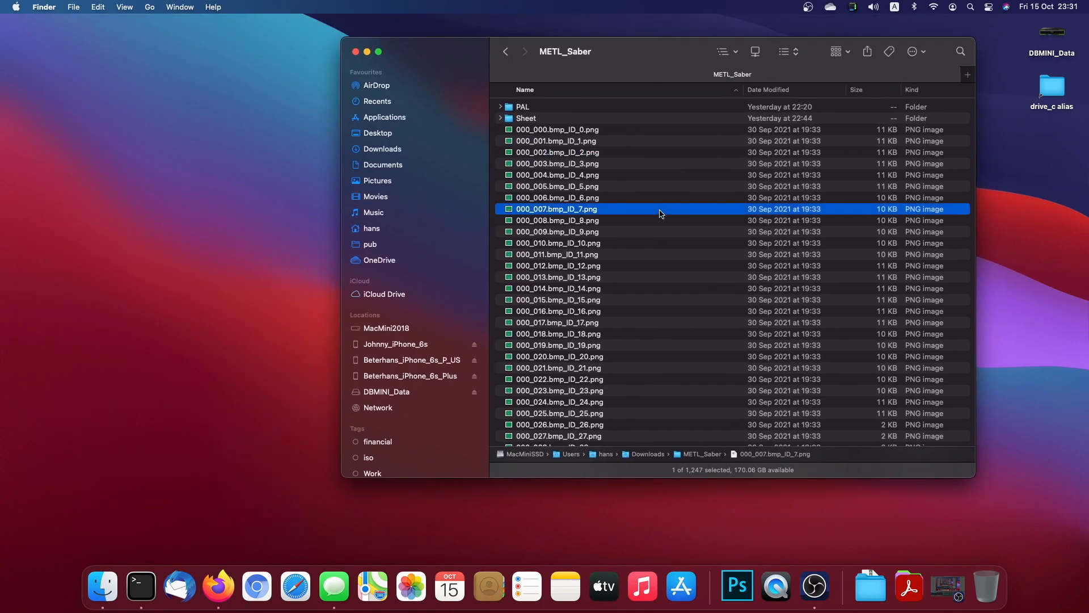
key("space")
key("Down")
key("Down")
key("Down")
key("Down")
key("Down")
key("Down")
key("Down")
key("Down")
key("Down")
key("Down")
key("Down")
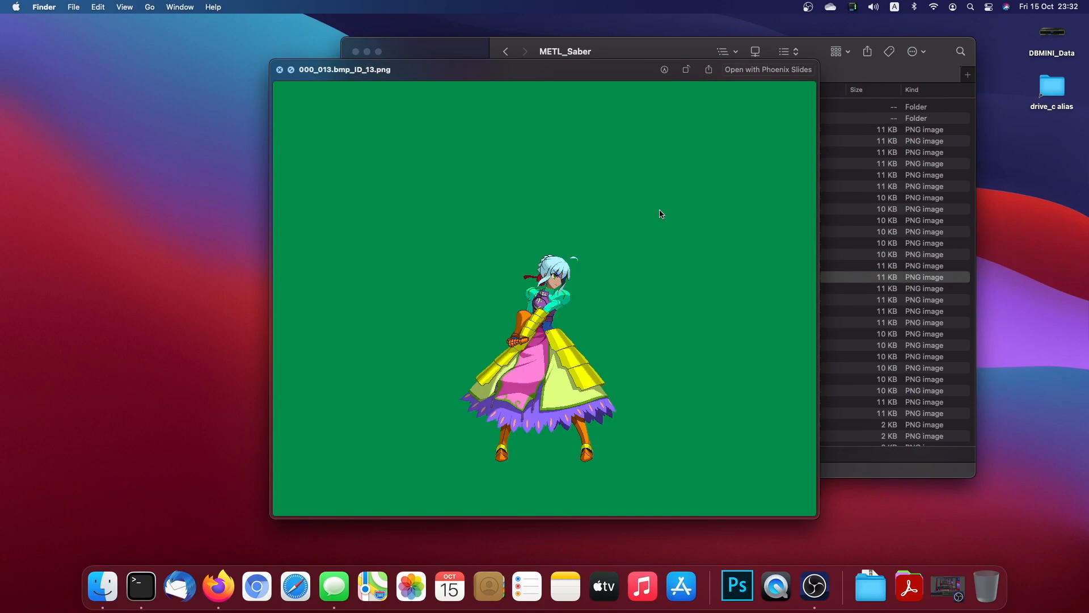
key("Up")
key("Up")
key("Up")
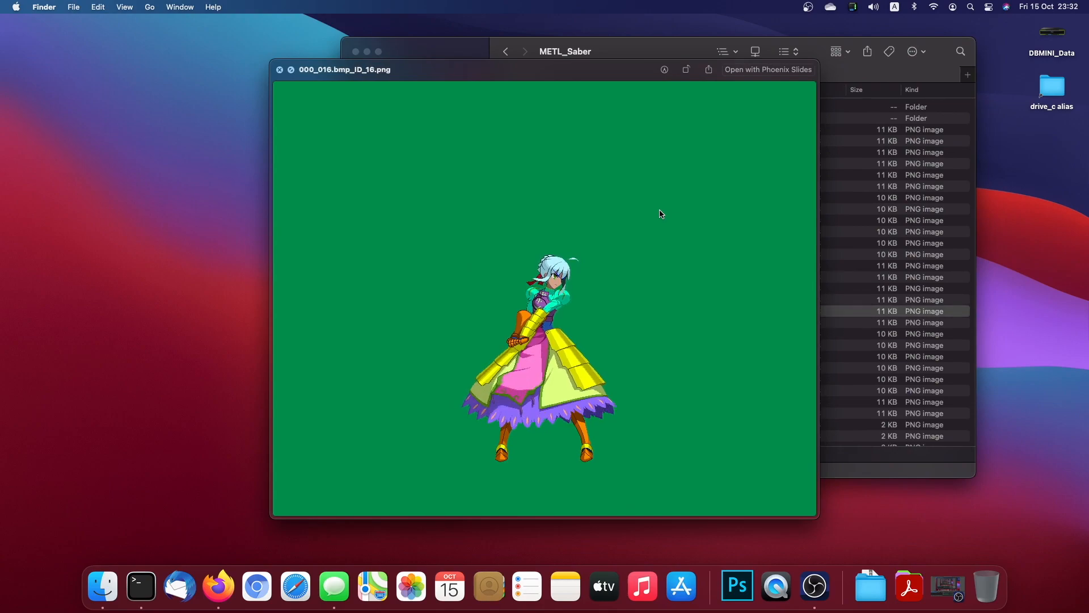
key("space")
Step: Preview the first sprite, 000_000.bmp_ID_0.png, to examine its placeholder colors and green background
left_click(581, 132)
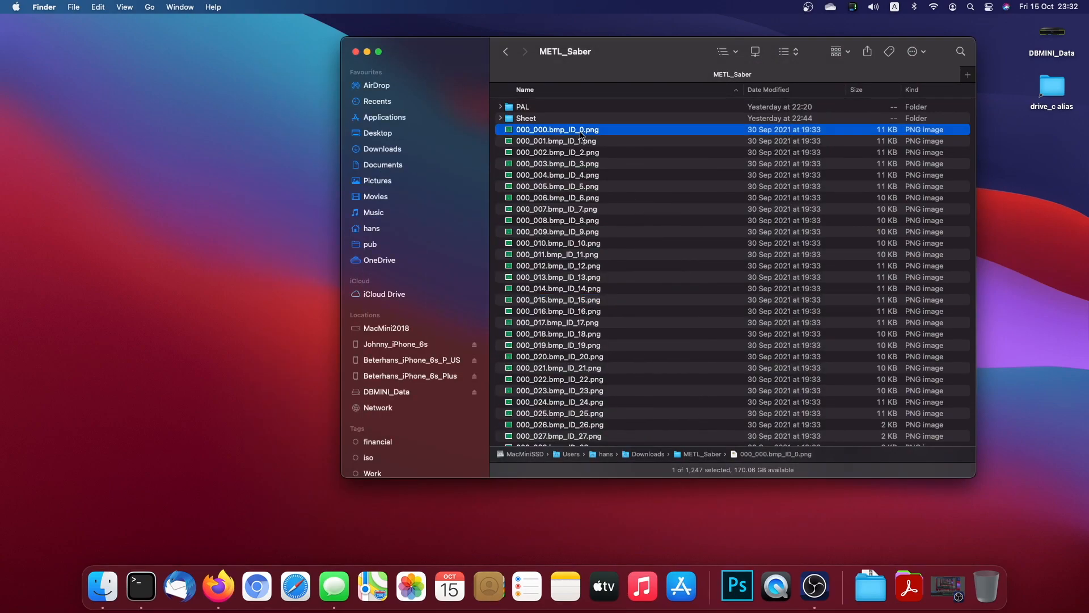
key("space")
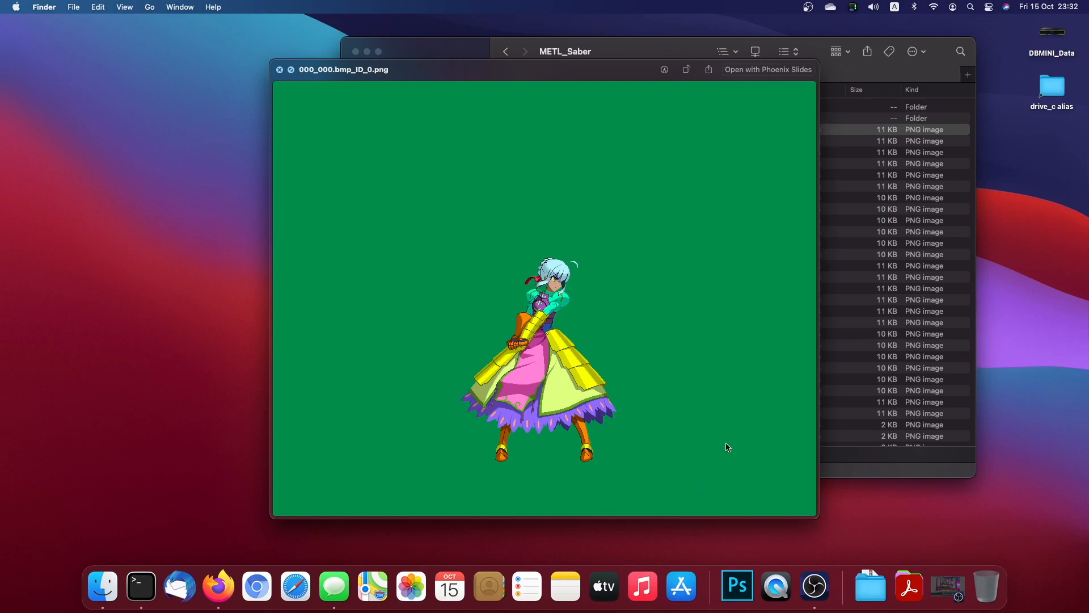
key("space")
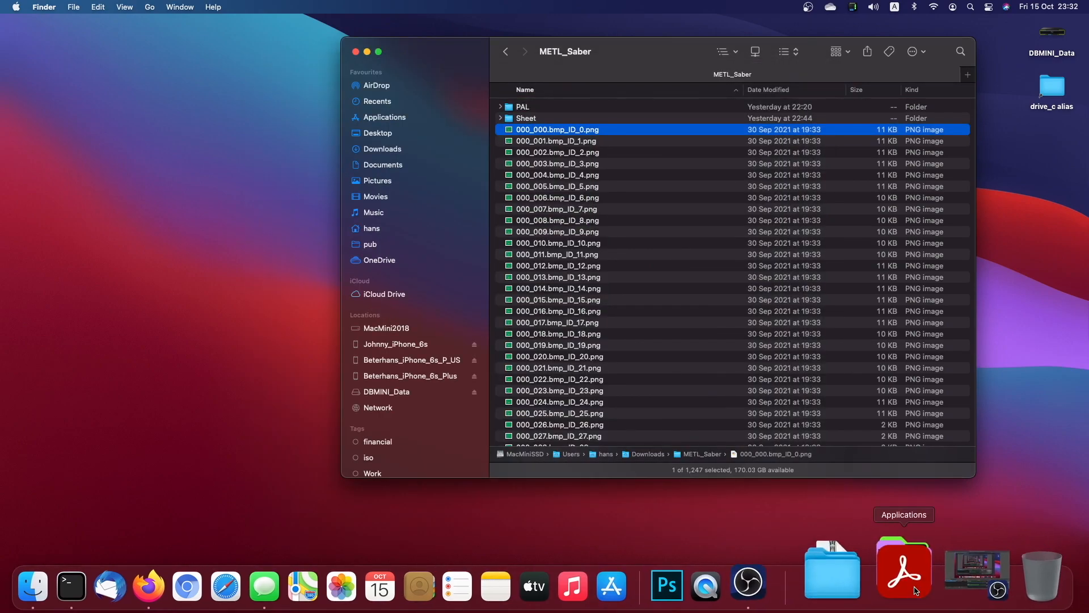
Step: Launch Photoshop CC 2019 and open 000_000.bmp_ID_0.png from the METL_Saber folder in it
left_click(915, 589)
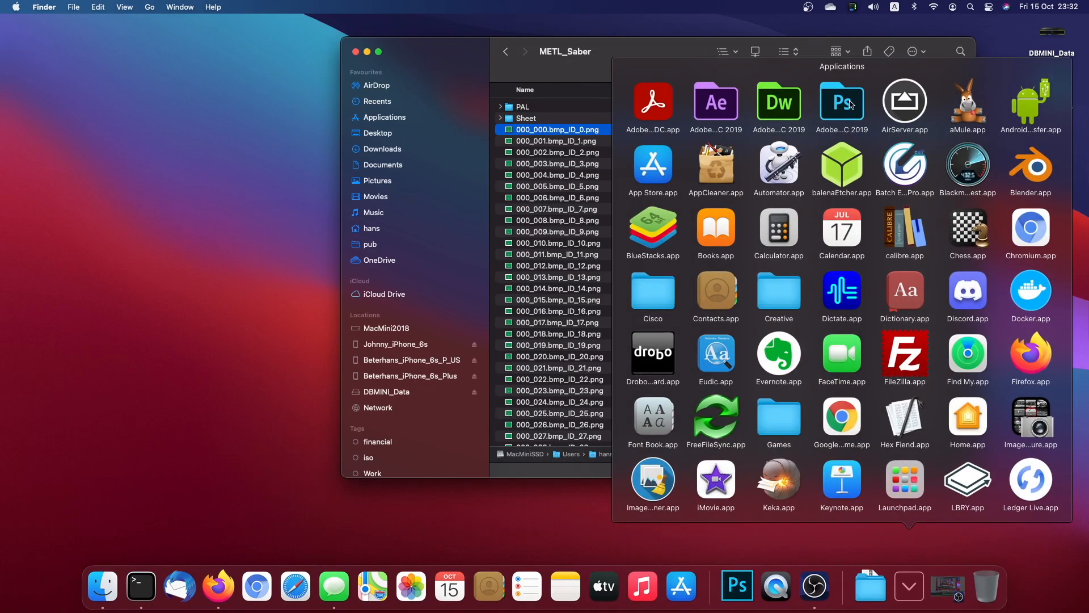
left_click(848, 101)
left_click(799, 406)
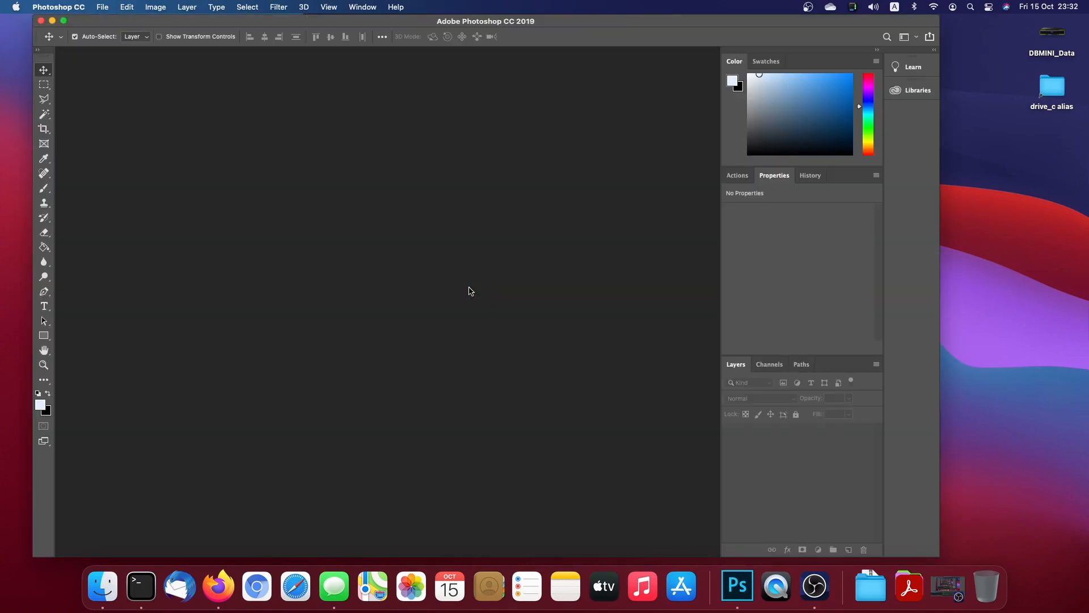
key("ctrl+Left")
left_click_drag(576, 134, 501, 261)
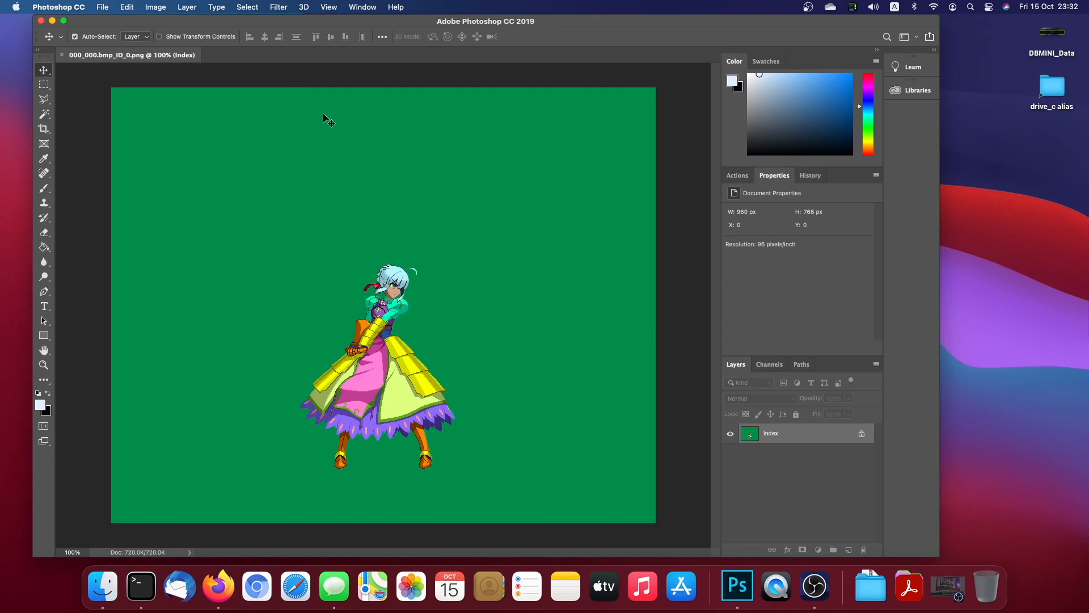
Step: Examine the indexed sprite's color table without changing it, and close the image
left_click(162, 6)
mouse_move(165, 24)
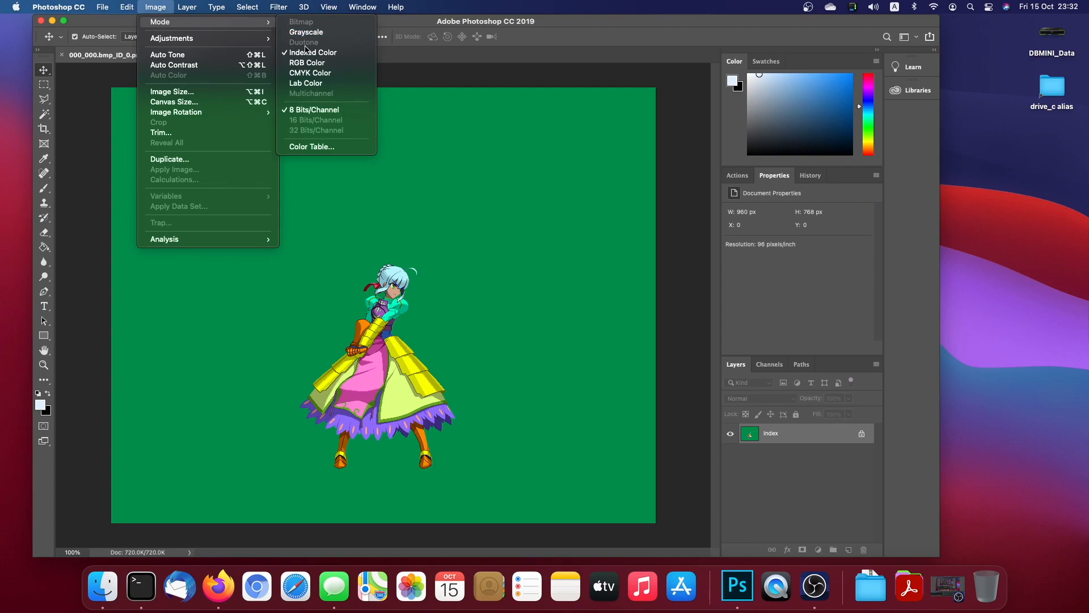
left_click(306, 147)
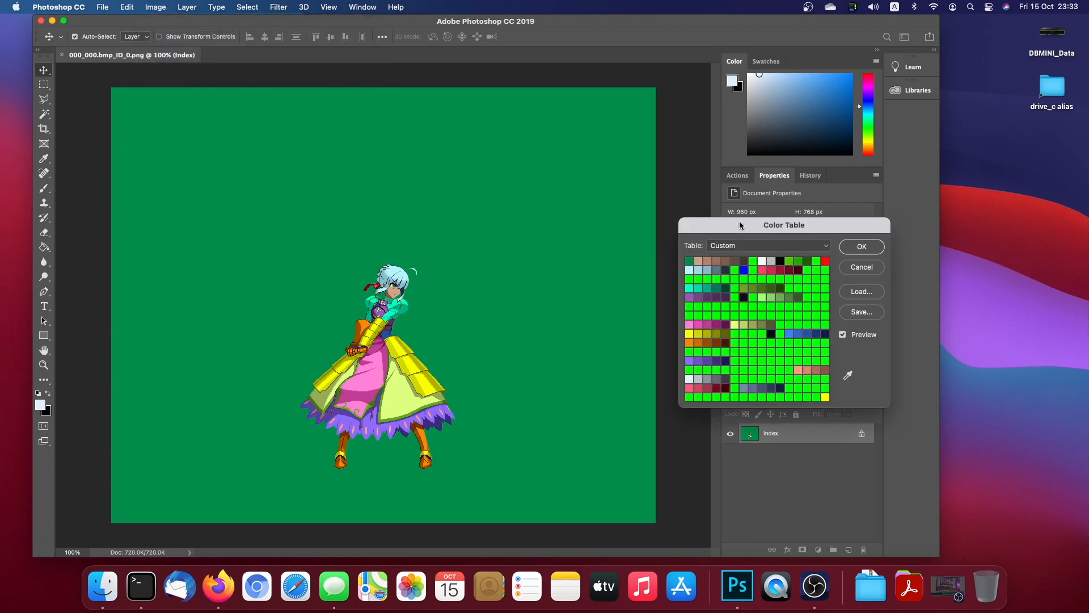
left_click_drag(740, 222, 722, 277)
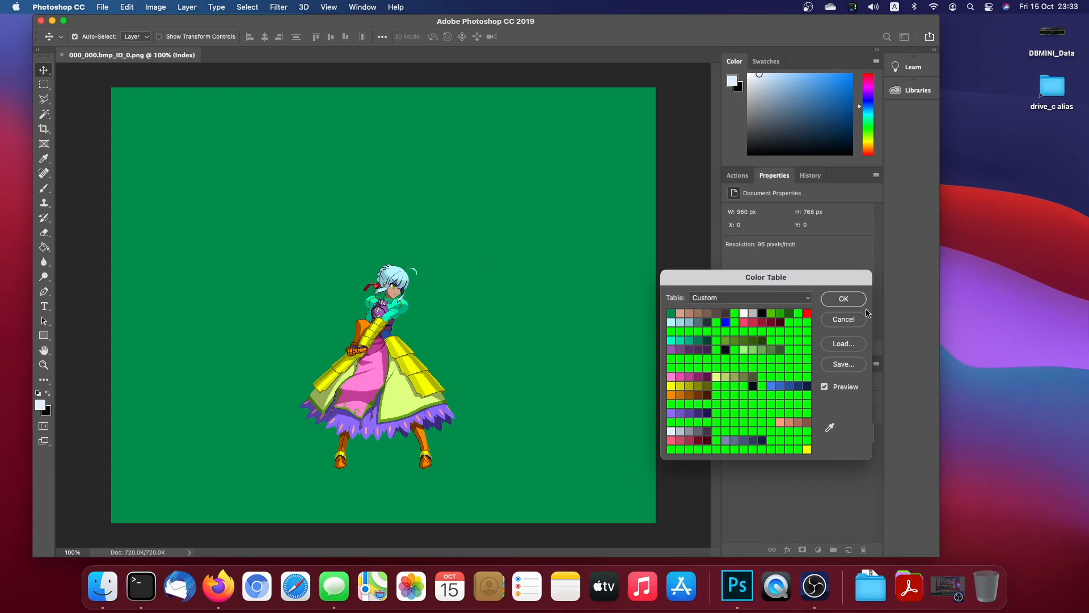
left_click(857, 325)
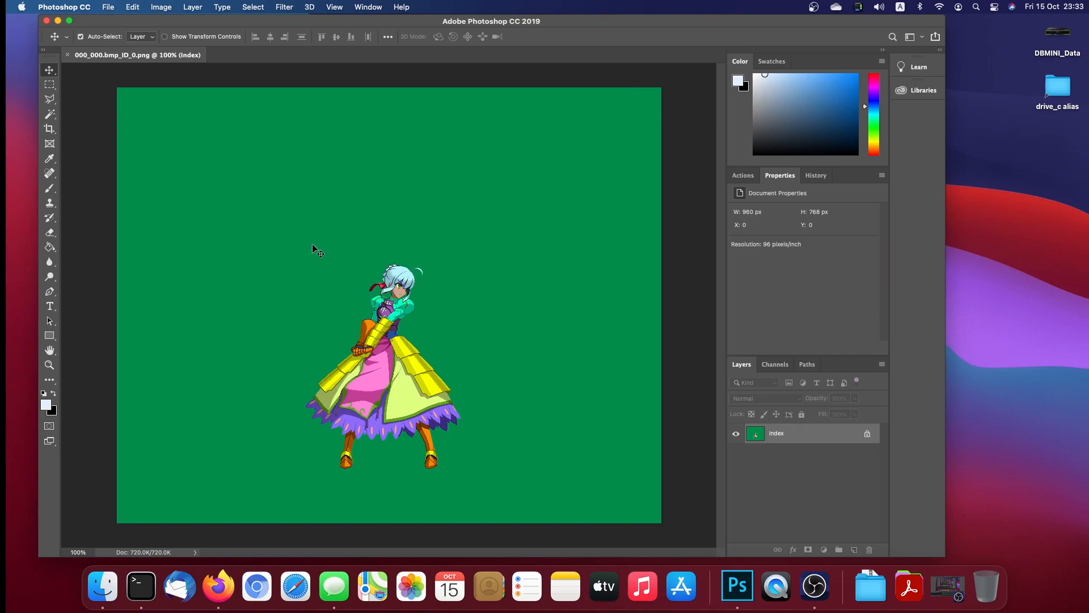
left_click(61, 55)
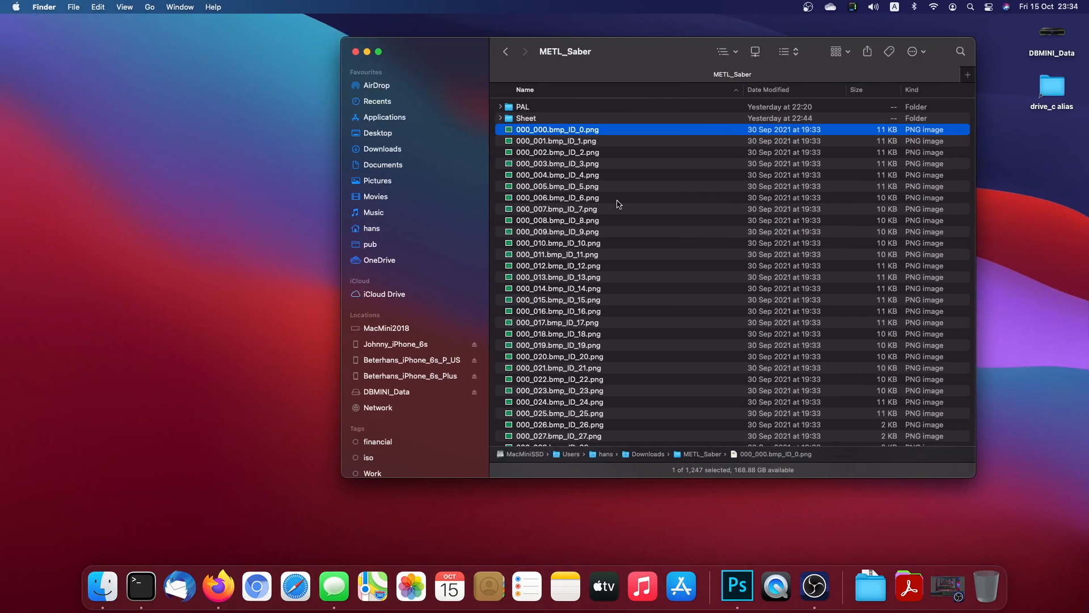
left_click(617, 199)
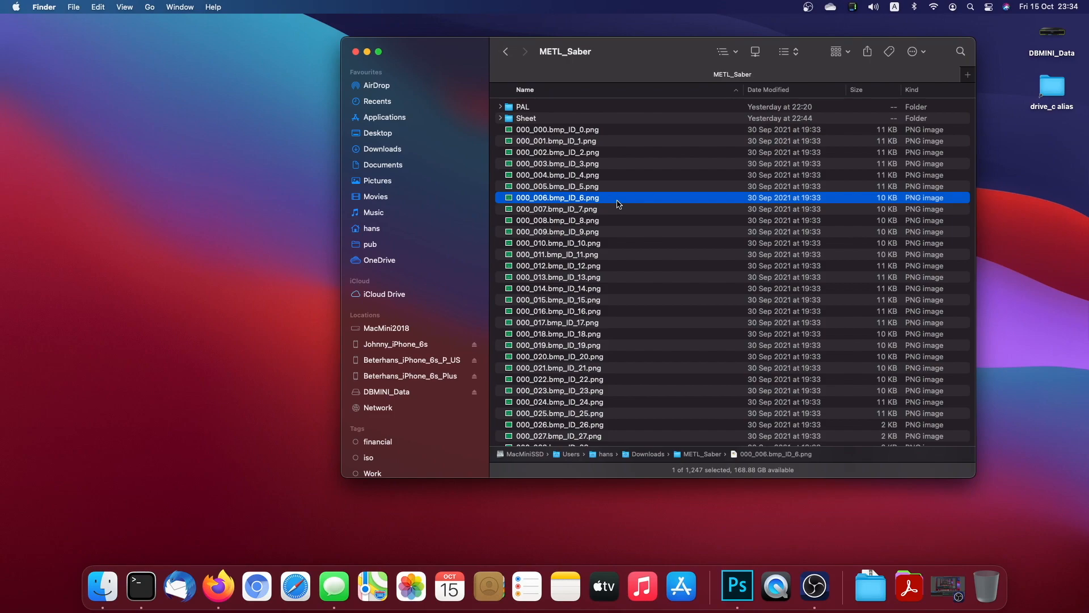
key("super+Up")
right_click(564, 203)
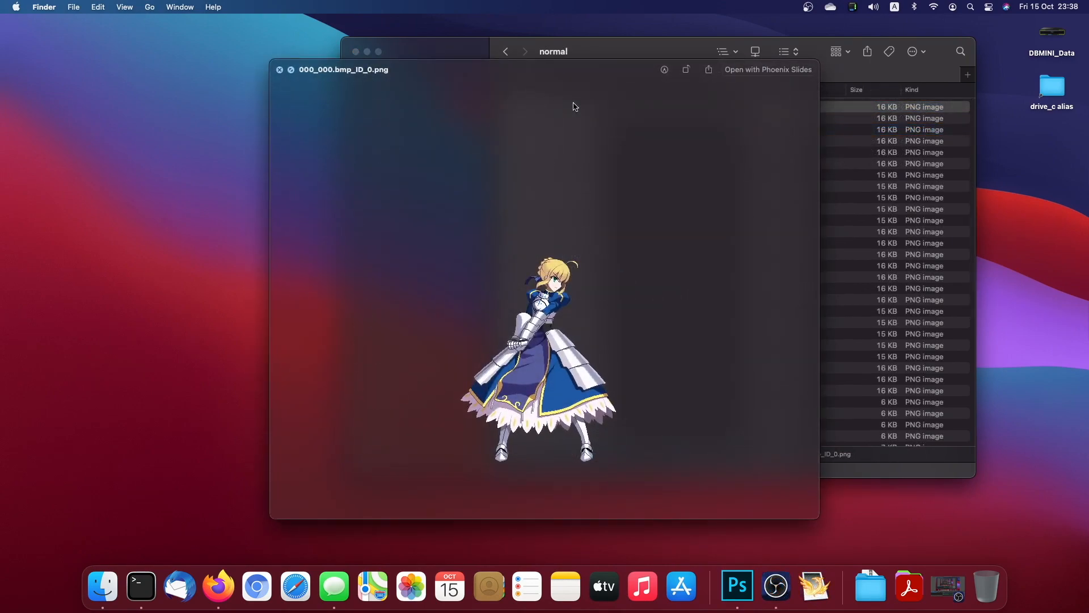
Step: Preview the recolored, transparent sprite frames in the normal folder one after another, including the sword frames
key("Down")
key("Down")
key("Down")
key("Down")
key("Down")
key("Down")
key("Down")
key("Down")
key("Down")
key("Down")
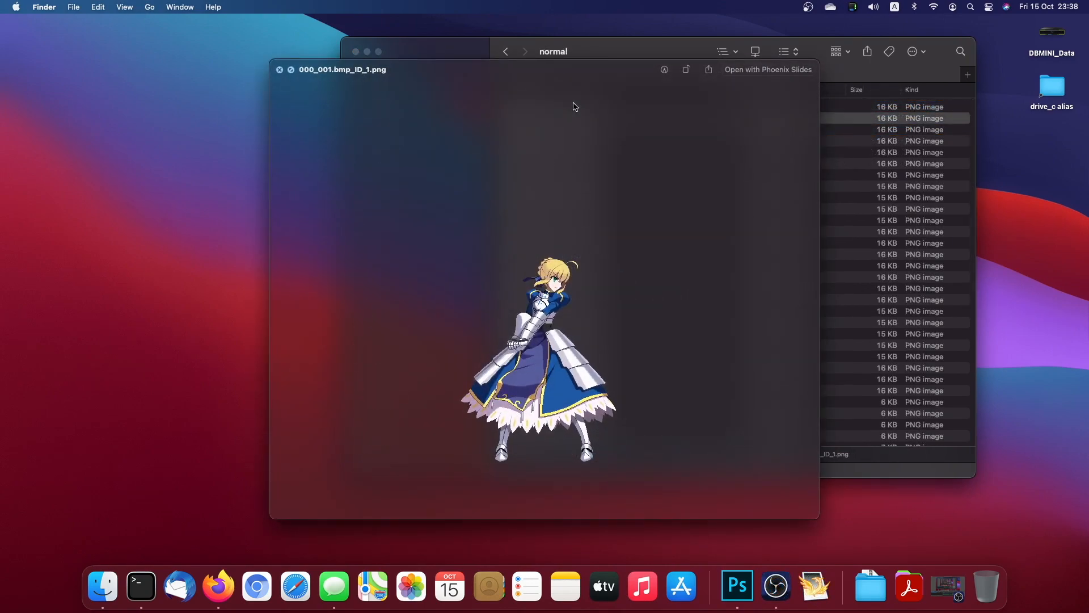
key("Down")
key("Down")
key("Down")
key("Down")
key("Down")
key("Down")
key("Down")
key("Down")
key("Down")
key("Down")
key("Down")
key("Down")
key("Down")
key("Down")
key("Down")
key("Down")
key("Down")
key("Down")
key("Down")
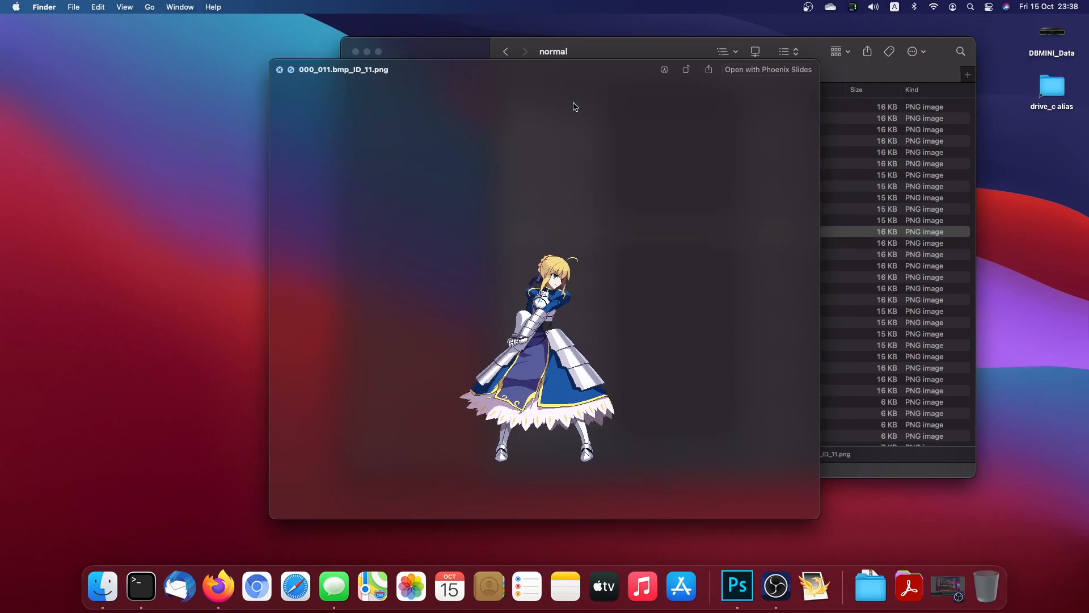
key("Down")
key("Down")
key("Down")
key("Down")
key("Down")
key("Down")
key("Down")
key("Down")
key("Down")
key("Down")
key("Down")
key("Down")
key("Down")
key("Down")
key("Down")
key("Down")
key("Down")
key("Down")
key("Down")
key("Down")
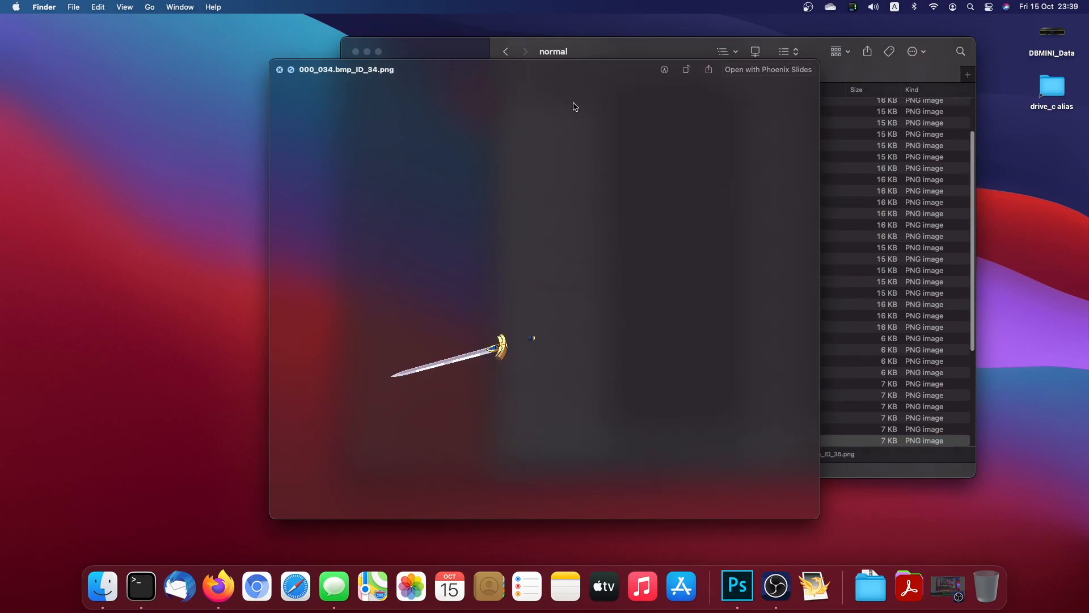
key("Up")
key("Up")
key("Up")
key("Up")
key("Up")
key("Up")
key("Up")
key("Up")
key("Up")
key("Up")
key("Up")
key("Up")
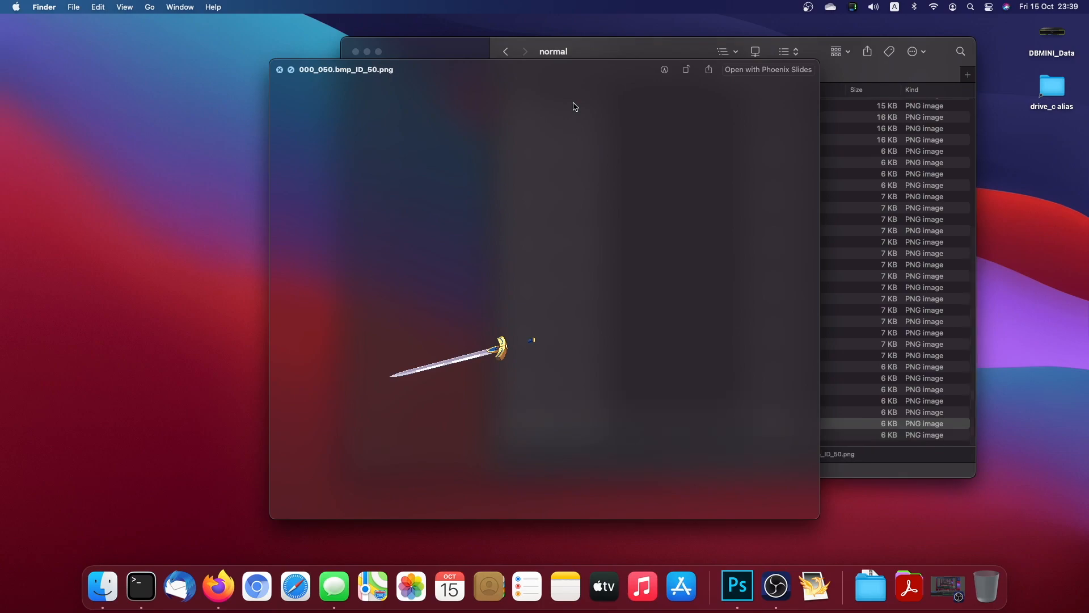
key("space")
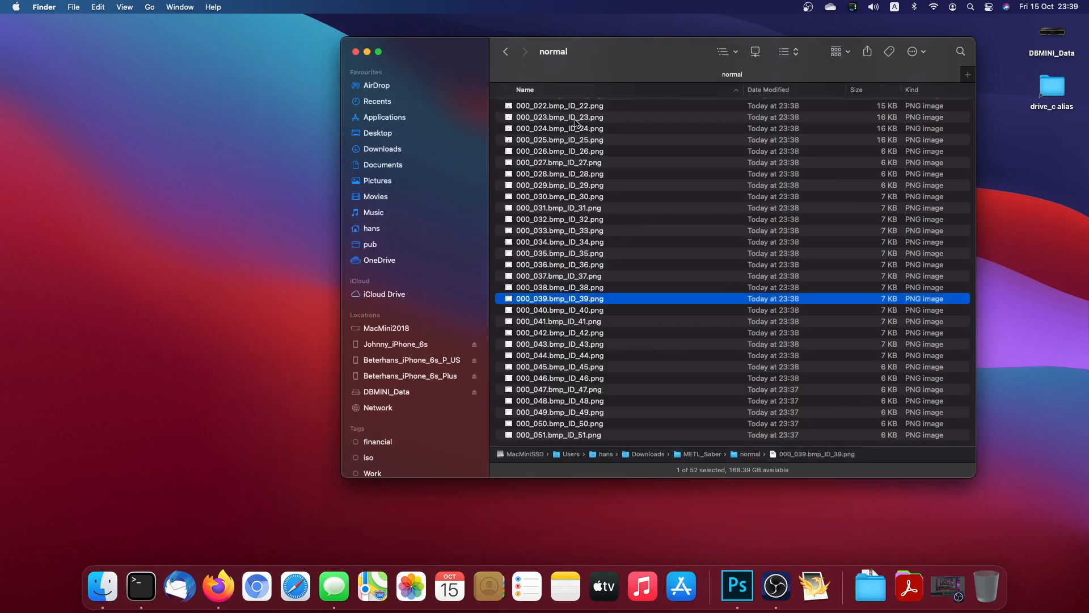
Step: Preview the standing frames near the start of the normal folder, beginning with 000_002.bmp_ID_2.png
scroll(576, 161, "up", 10)
left_click(616, 130)
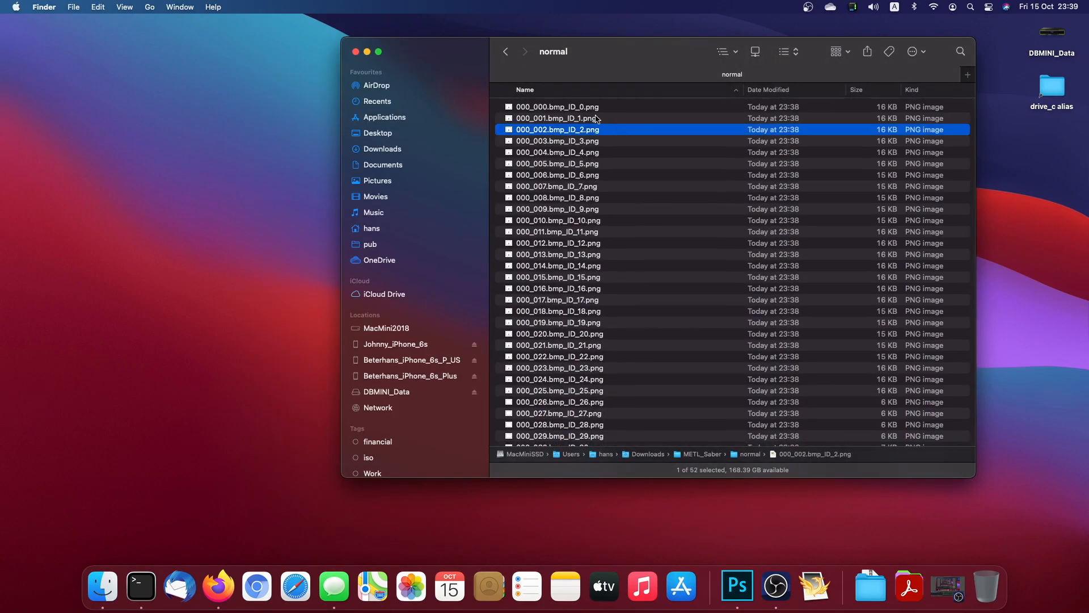
key("space")
key("Down")
key("Down")
key("Down")
key("Down")
key("Down")
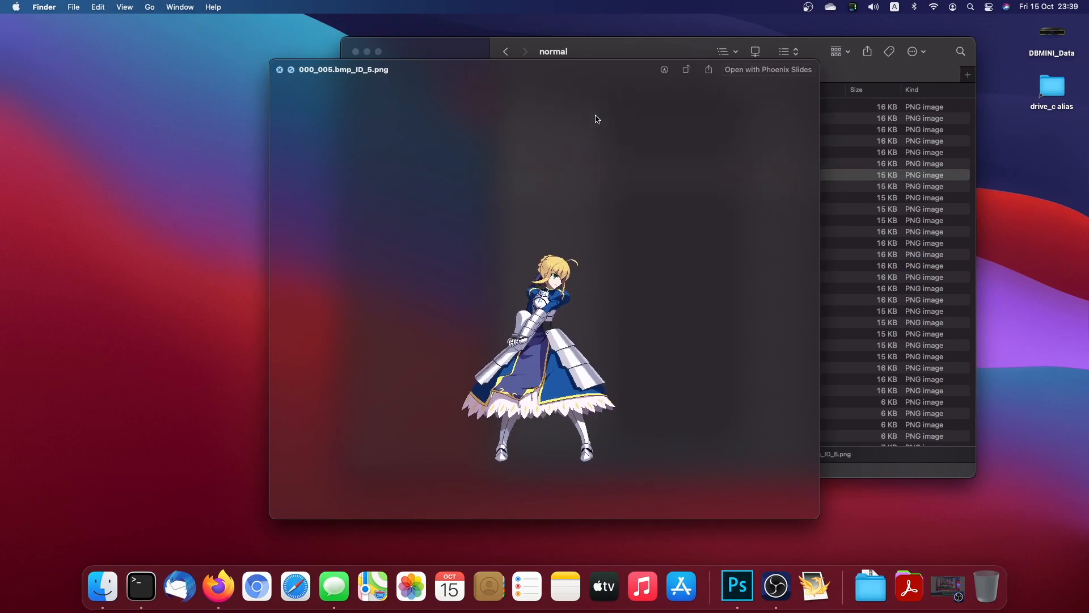
key("space")
Step: Check the color mode of the normal folder's 000_000.bmp_ID_0.png in Photoshop and close the image
left_click(555, 109)
left_click_drag(555, 110, 484, 236)
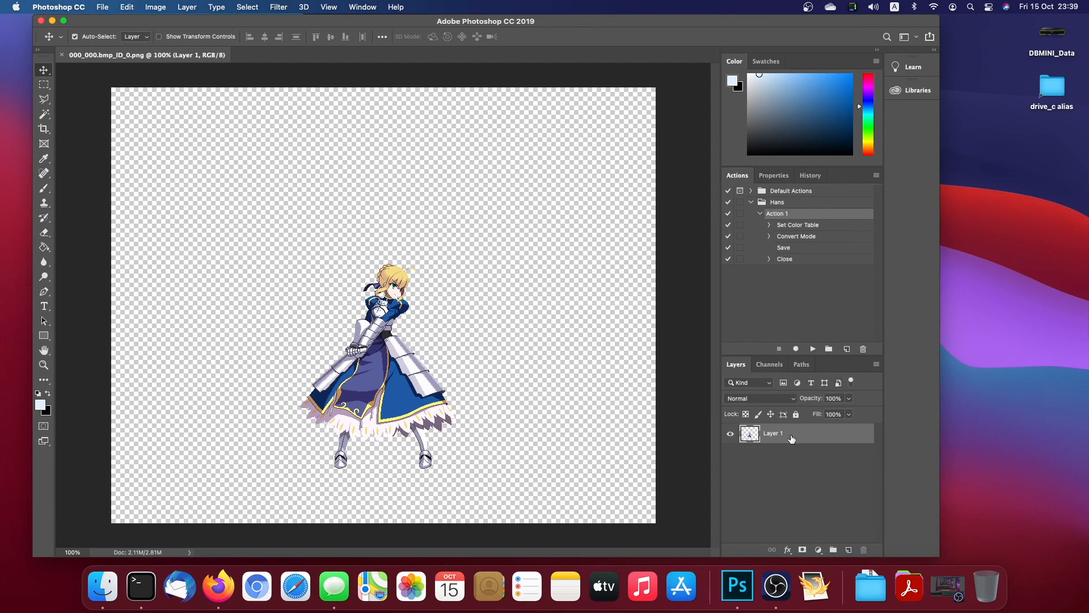
left_click(104, 7)
mouse_move(155, 7)
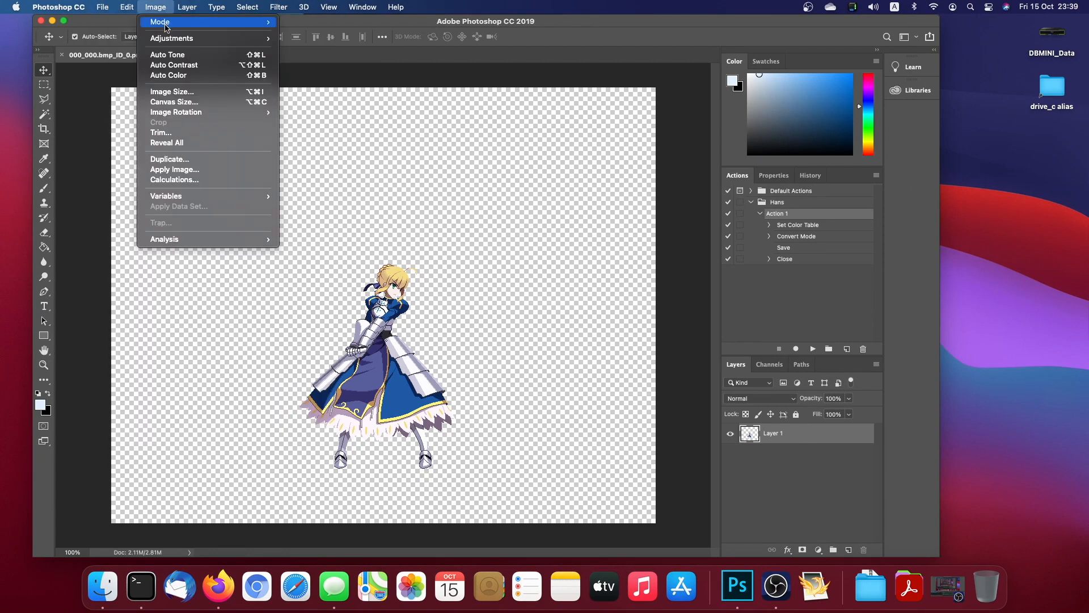
left_click(297, 64)
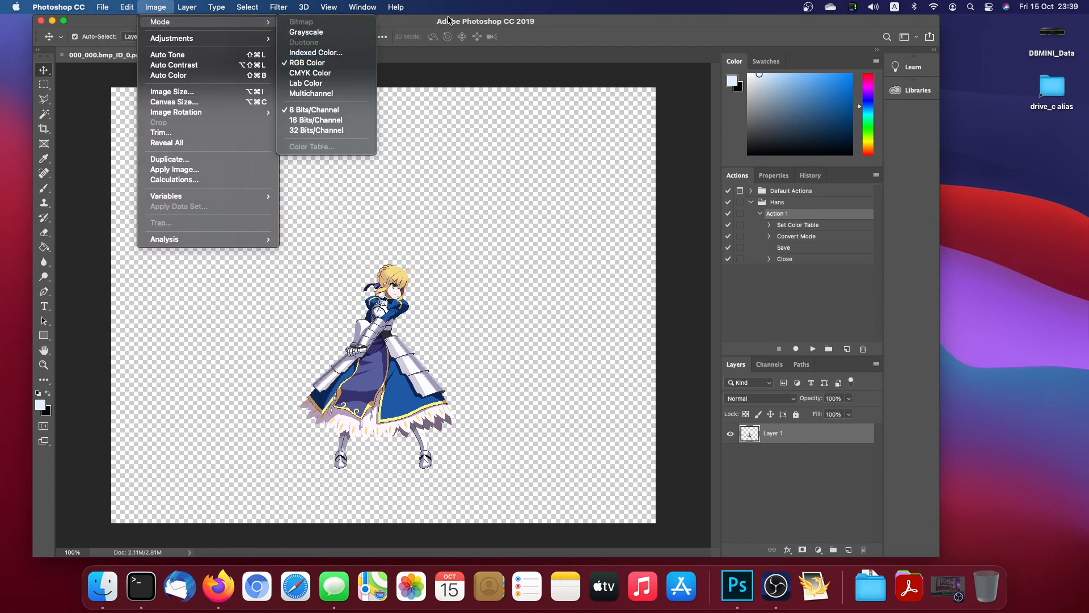
left_click(61, 54)
key("ctrl+Left")
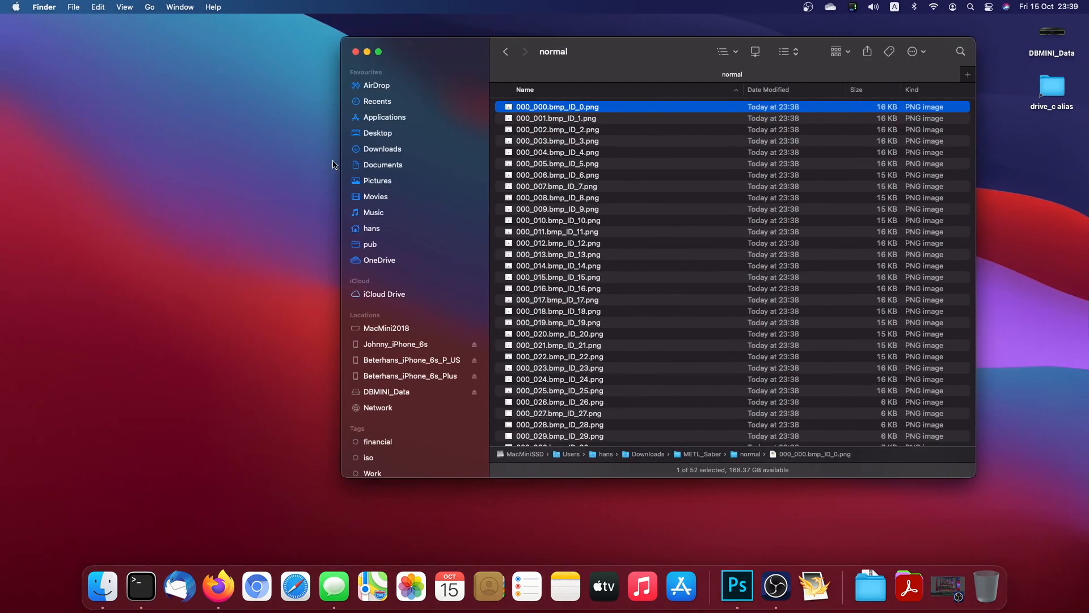
Step: Preview the normal folder's sprite frames in Finder from 000_006.bmp_ID_6.png through 000_016.bmp_ID_16.png
left_click(603, 174)
key("space")
key("Down")
key("Down")
key("Down")
key("Down")
key("Down")
key("Down")
key("Down")
key("Down")
key("Down")
key("Down")
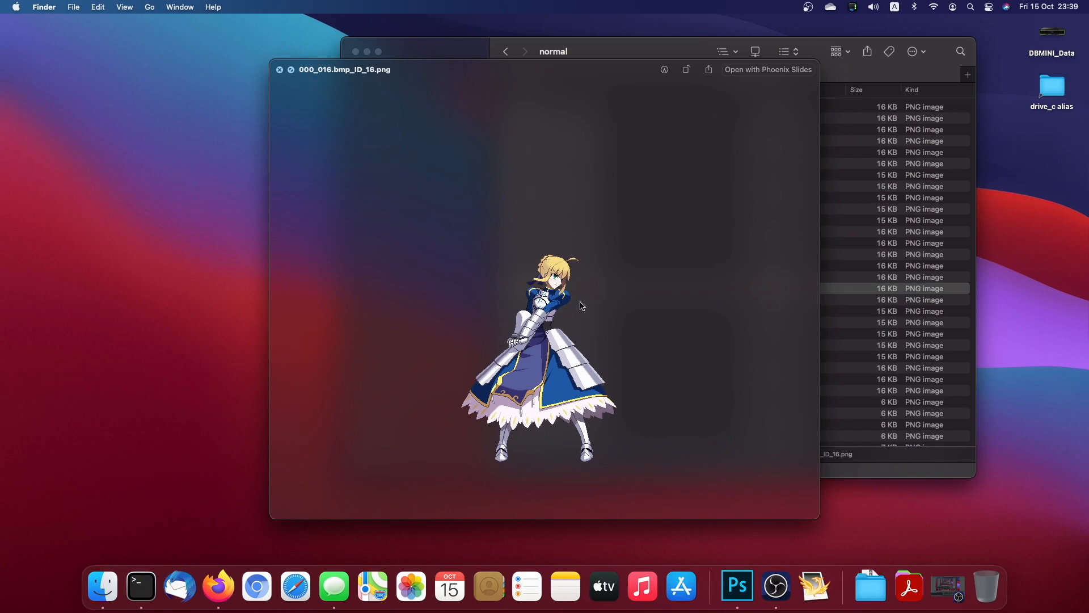
Step: Close the open preview and preview the normal folder's 000_013.bmp_ID_13.png
key("space")
left_click(583, 254)
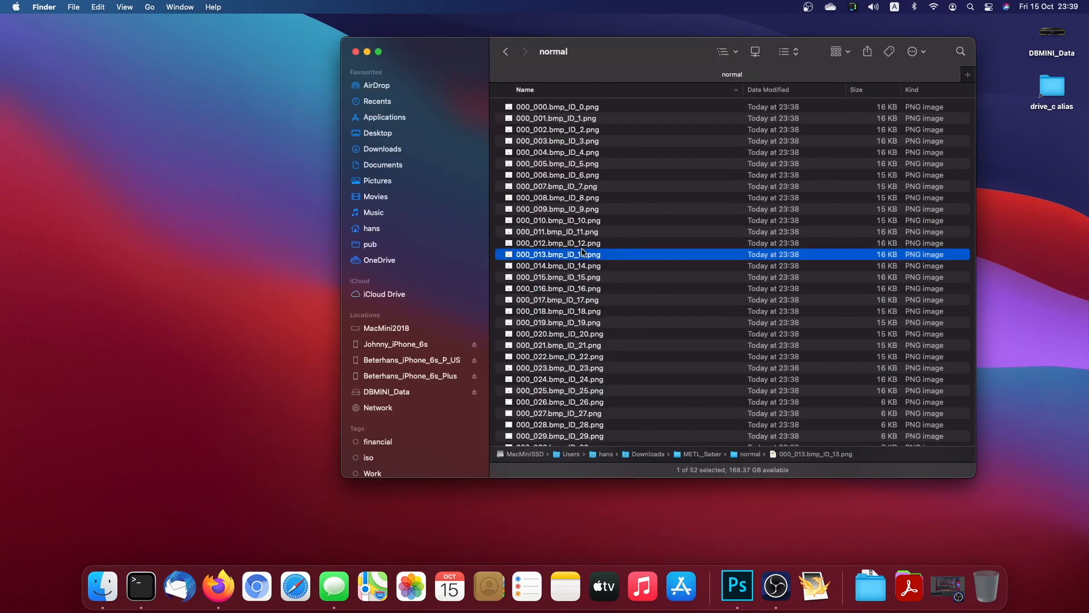
key("space")
key("space")
left_click(648, 230)
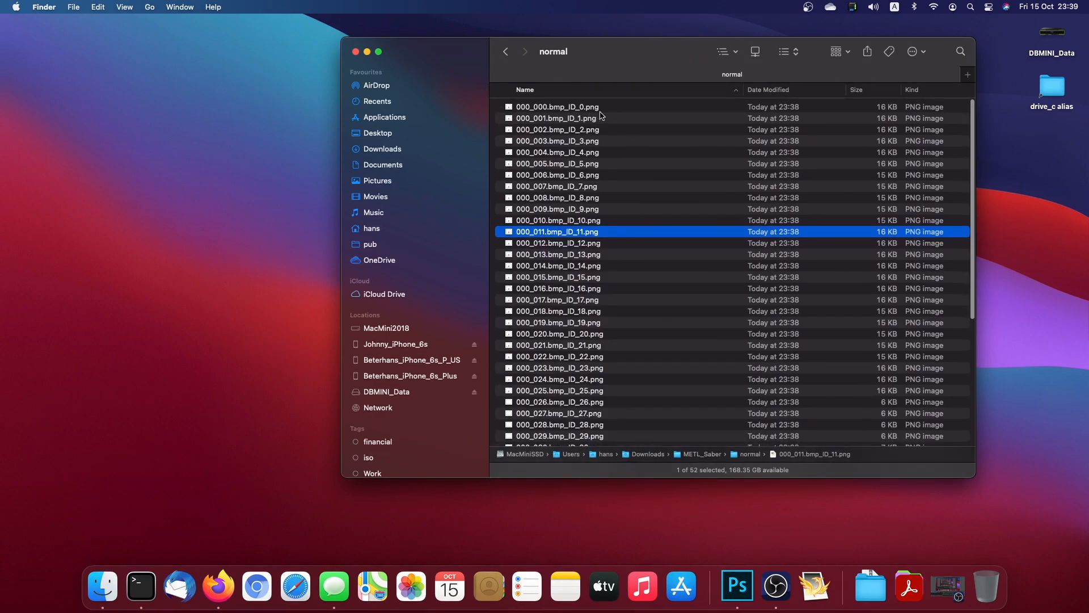
Step: Preview the normal folder's frames in order, from 000_000.bmp_ID_0.png through the standing poses into the sword frames
left_click(577, 117)
left_click(624, 109)
key("space")
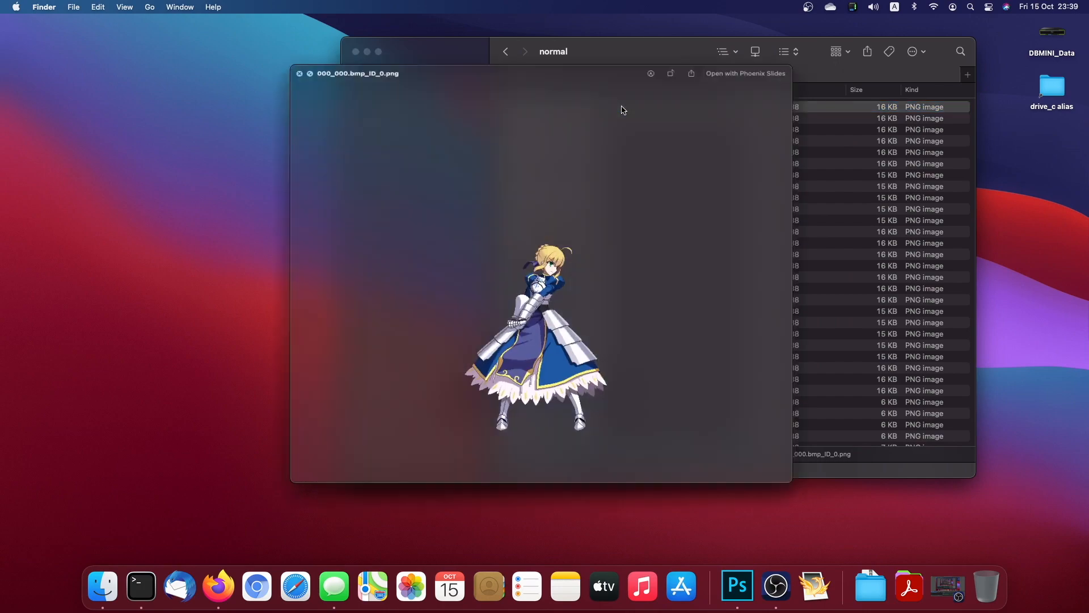
key("Down")
key("Down")
key("Down")
key("Down")
key("Down")
key("Down")
key("Down")
key("Down")
key("Down")
key("Down")
key("Down")
key("Down")
key("Down")
key("Down")
key("Down")
key("Down")
key("Down")
key("Down")
key("Down")
key("Down")
key("Down")
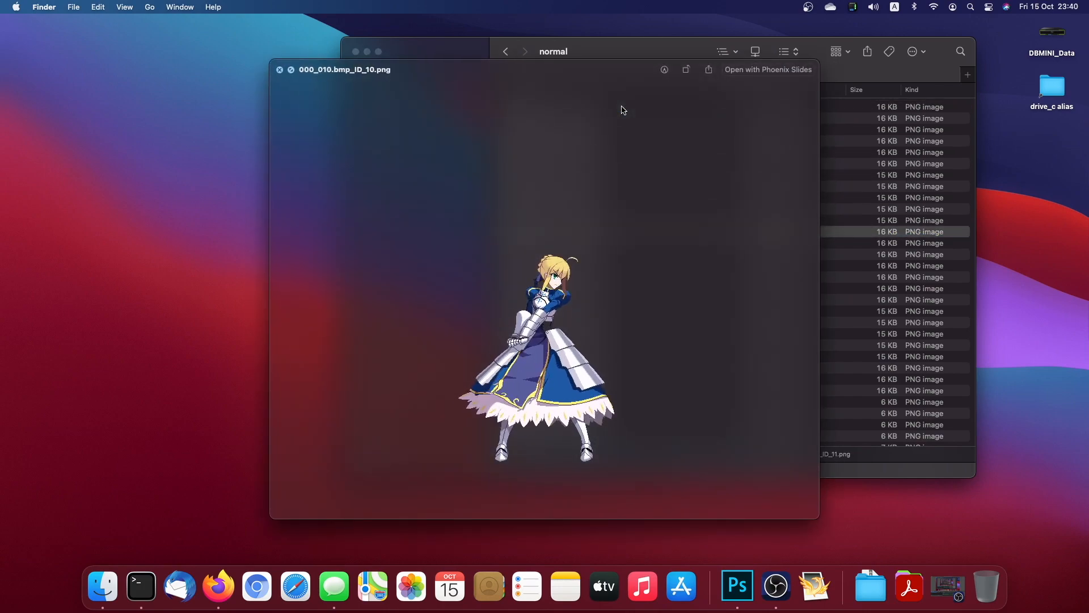
key("Down")
key("Down")
key("Down")
key("Down")
key("Down")
key("Down")
key("Down")
key("Down")
key("Down")
key("Down")
key("Down")
key("Down")
key("Down")
key("Down")
key("Down")
key("Down")
key("Down")
key("Down")
key("Down")
key("Down")
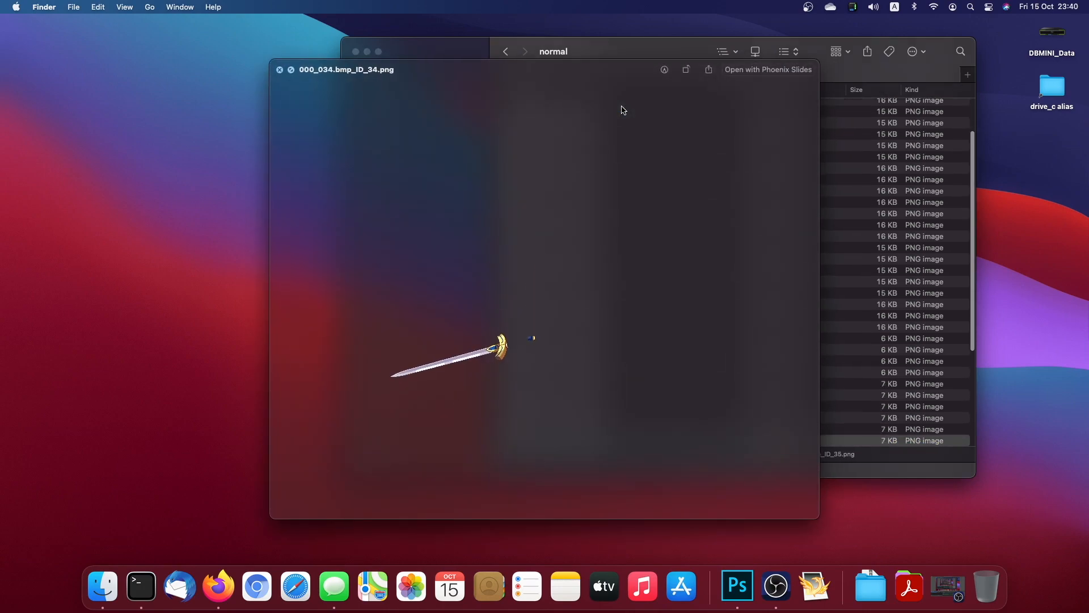
Step: Step back through the previews from the sword frames to 000_018.bmp_ID_18.png and close the preview
key("Up")
key("Up")
key("Up")
key("Up")
key("Up")
key("Up")
key("Up")
key("Up")
key("Up")
key("Up")
key("Up")
key("Up")
key("Up")
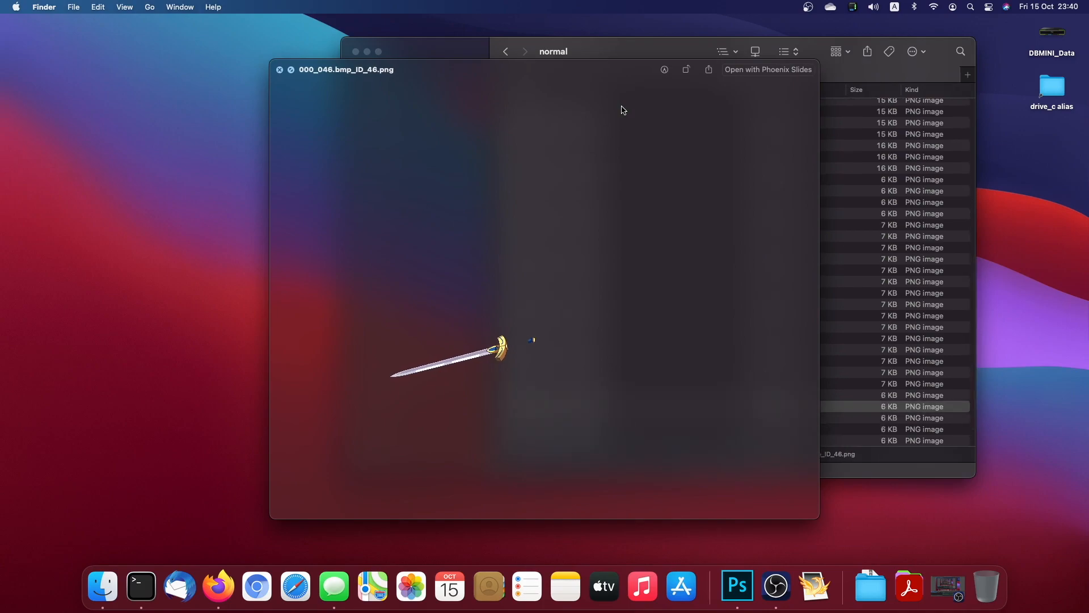
key("Up")
key("Up")
key("Up")
key("Up")
key("Up")
key("Up")
key("Up")
key("Up")
key("Up")
key("Up")
key("Up")
key("Up")
key("Up")
key("Up")
key("Up")
key("Up")
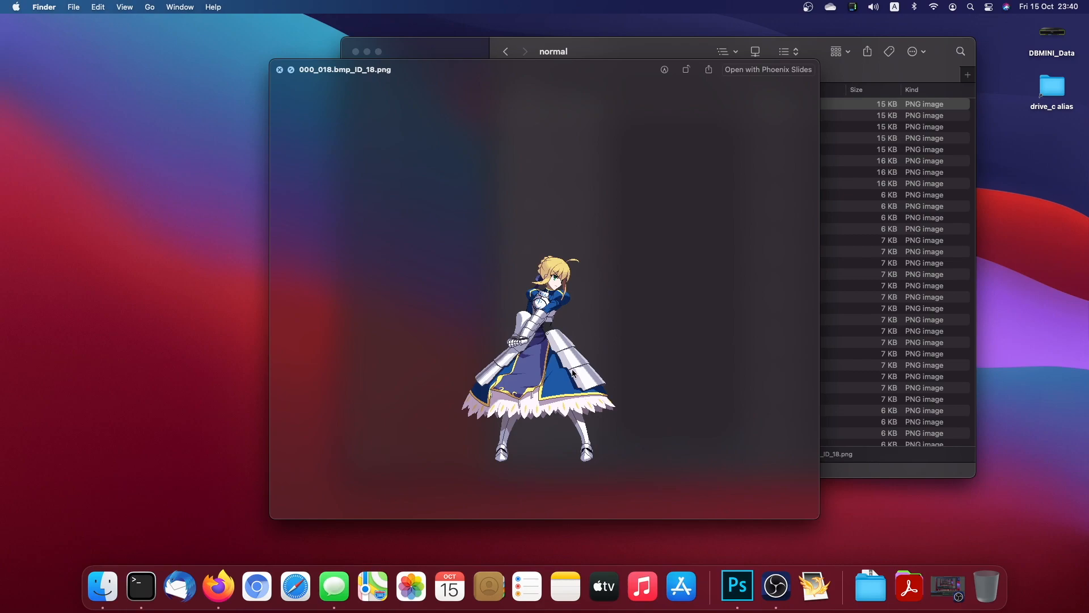
key("space")
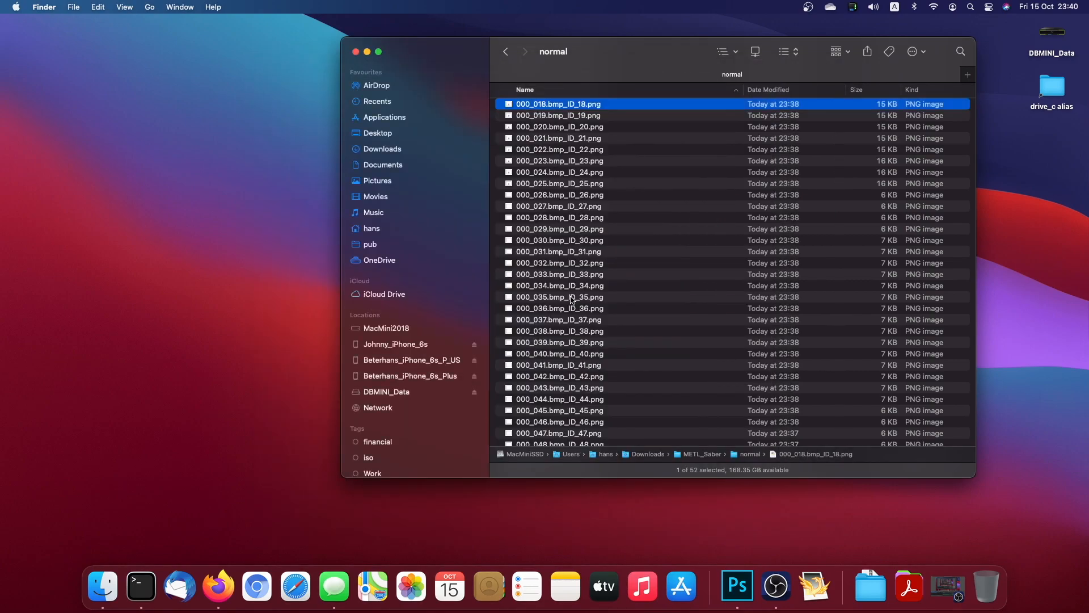
Step: Switch to Photoshop and create a 960 × 768 pixel RGB document at 96 pixels/inch with a black background
key("super+Tab")
left_click(114, 12)
left_click(113, 18)
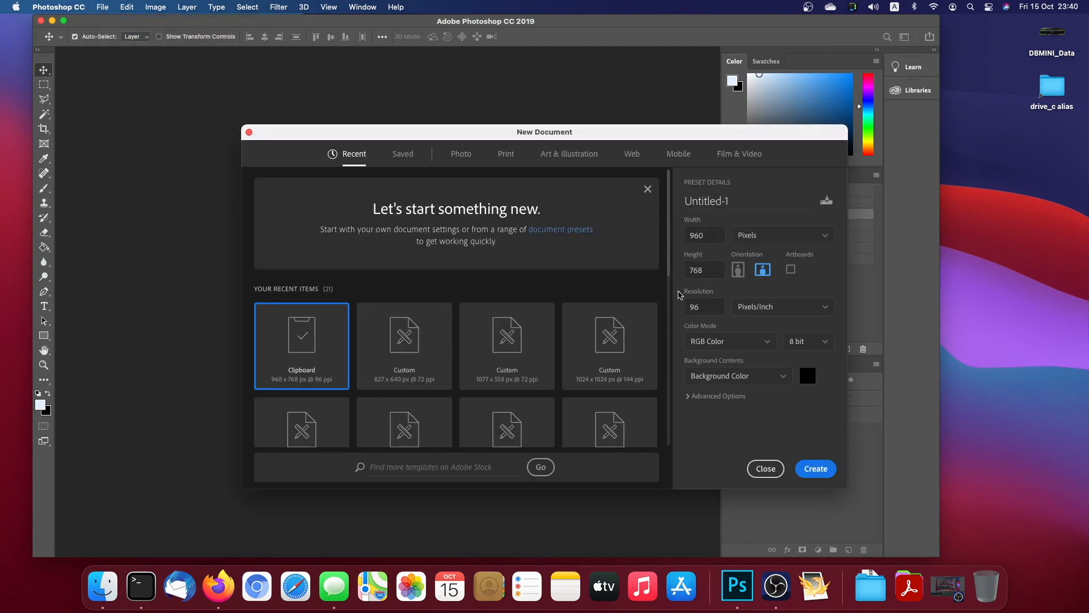
left_click(817, 468)
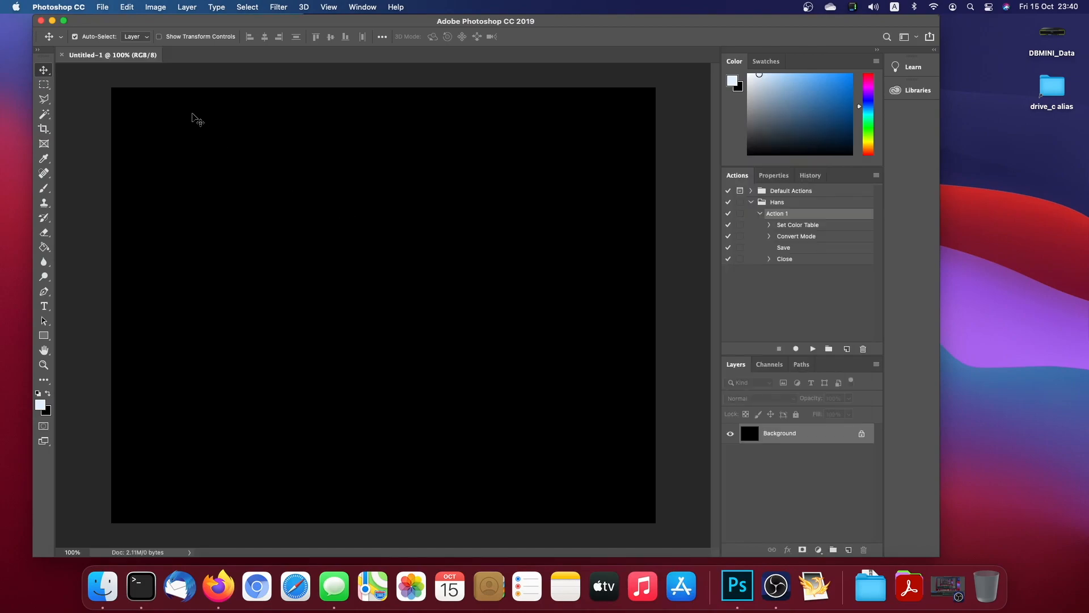
Step: Open 000_018.bmp_ID_18.png from Finder, copy its sprite into Untitled-1 and place it in the canvas's upper-left area
key("ctrl+Left")
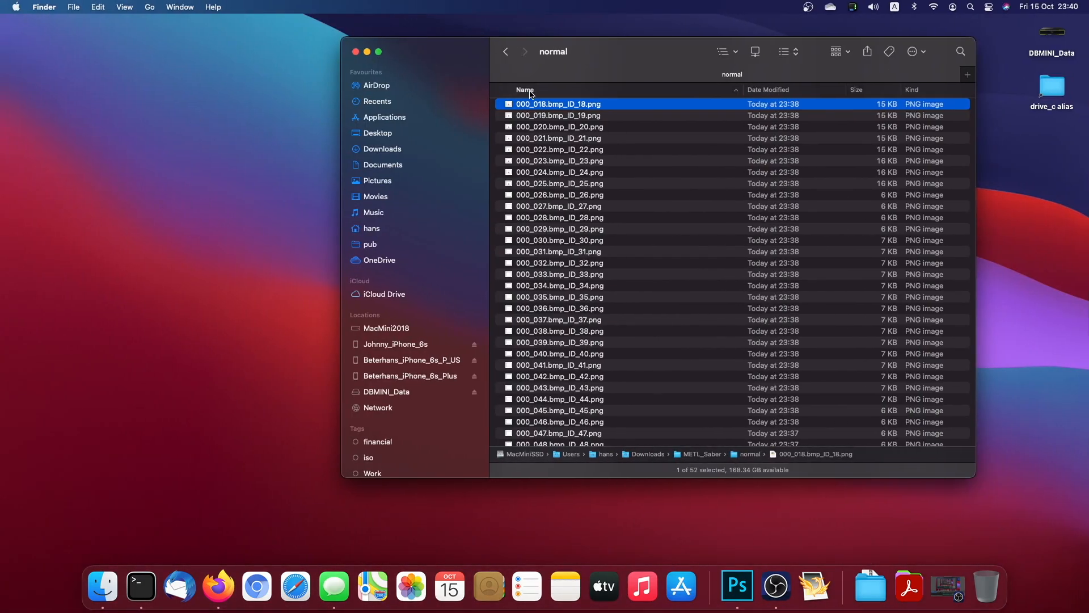
left_click_drag(542, 107, 376, 55)
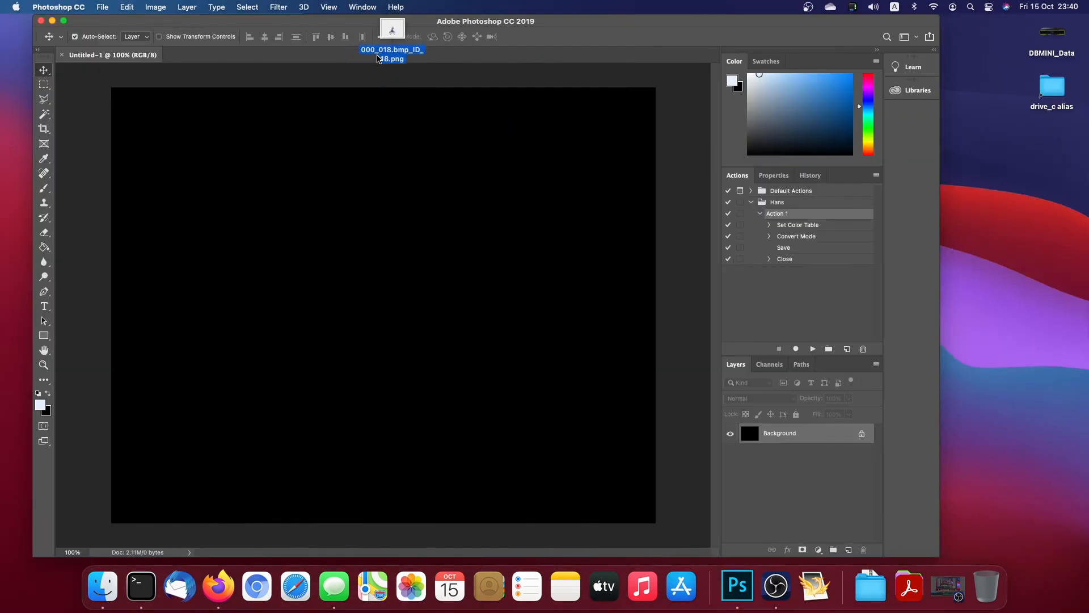
left_click_drag(253, 64, 214, 185)
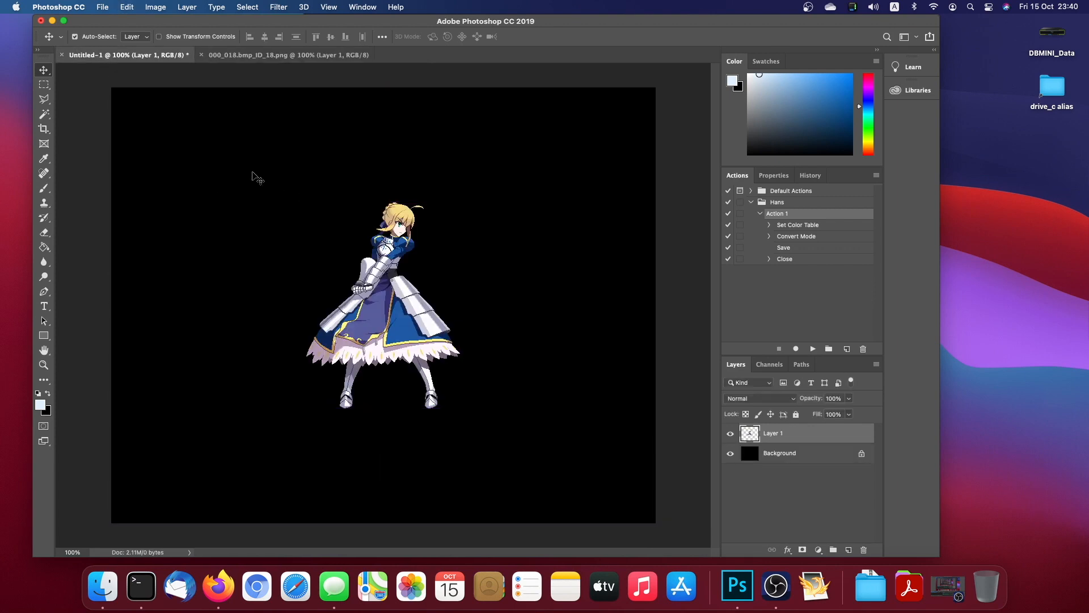
left_click_drag(389, 321, 200, 216)
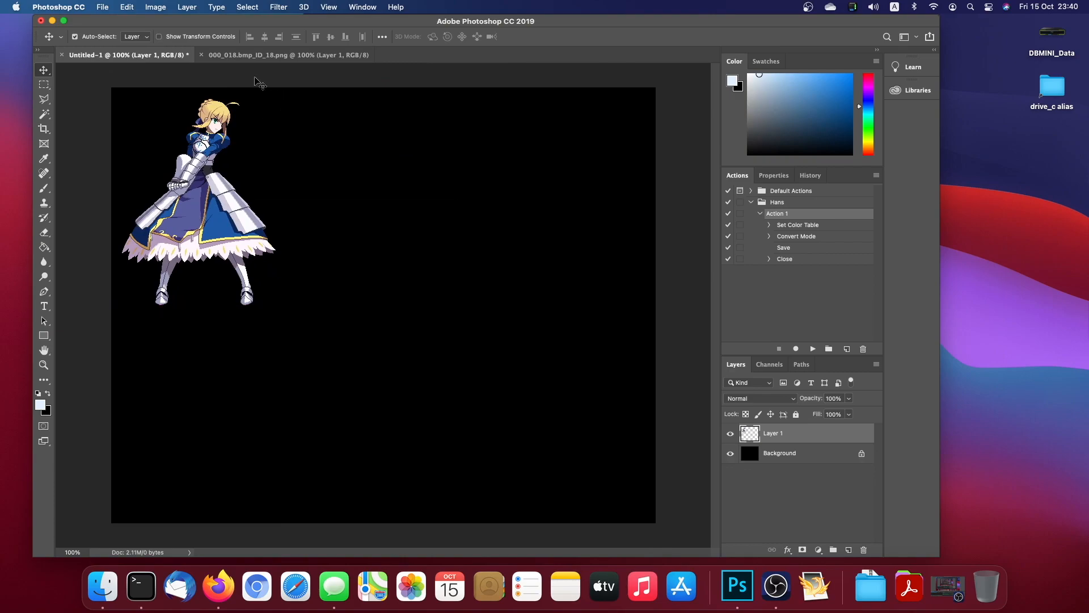
Step: Open the sword frame 000_043.bmp_ID_43.png from the normal folder in Photoshop
key("super+h")
left_click(635, 241)
scroll(616, 350, "down", 3)
left_click(576, 346)
left_click_drag(576, 346, 438, 66)
key("super+Tab")
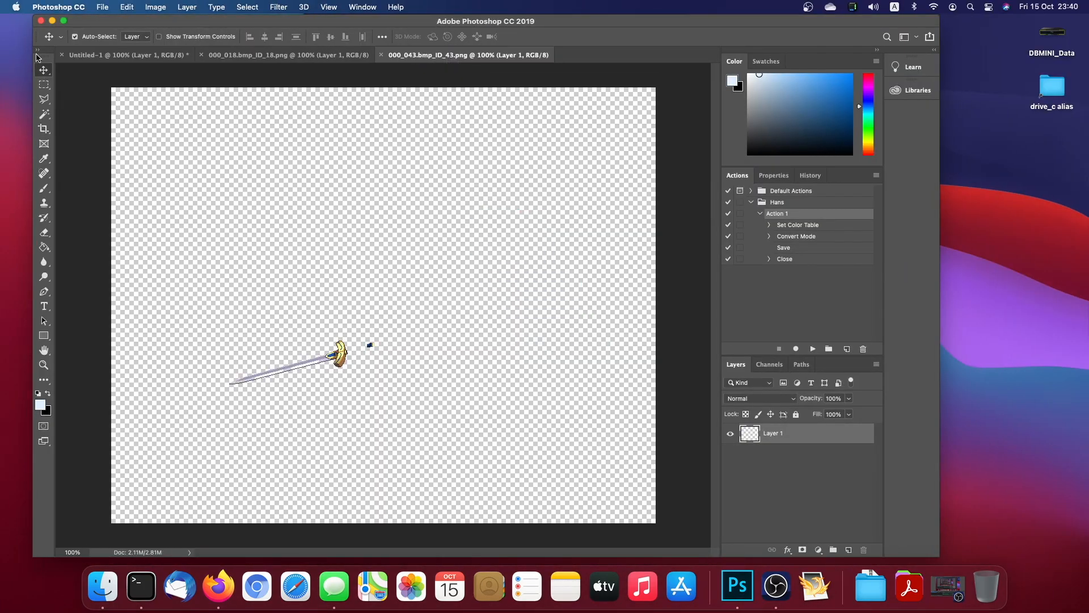
Step: Copy the sword into Untitled-1, place it below the standing figure, and close the two source images
left_click(43, 85)
left_click_drag(165, 303, 494, 432)
left_click(140, 57)
key("super+v")
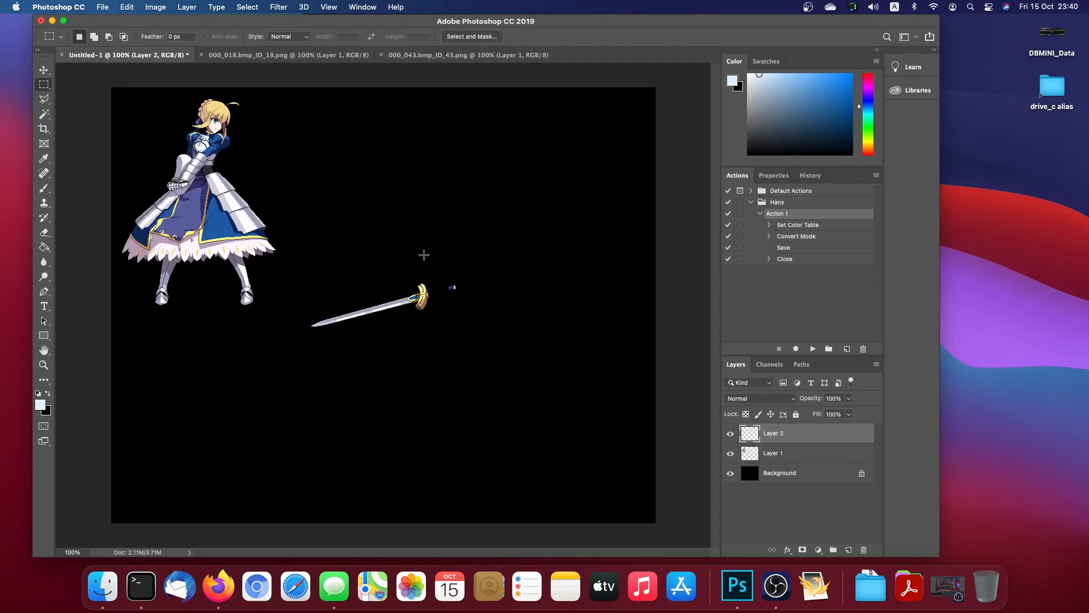
left_click(43, 70)
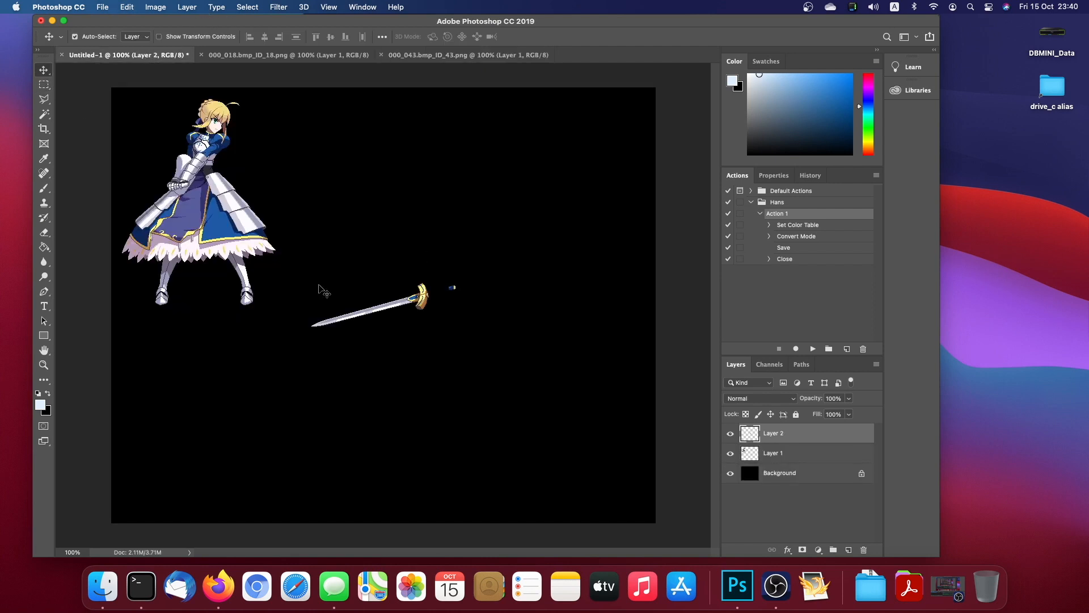
left_click_drag(429, 304, 238, 360)
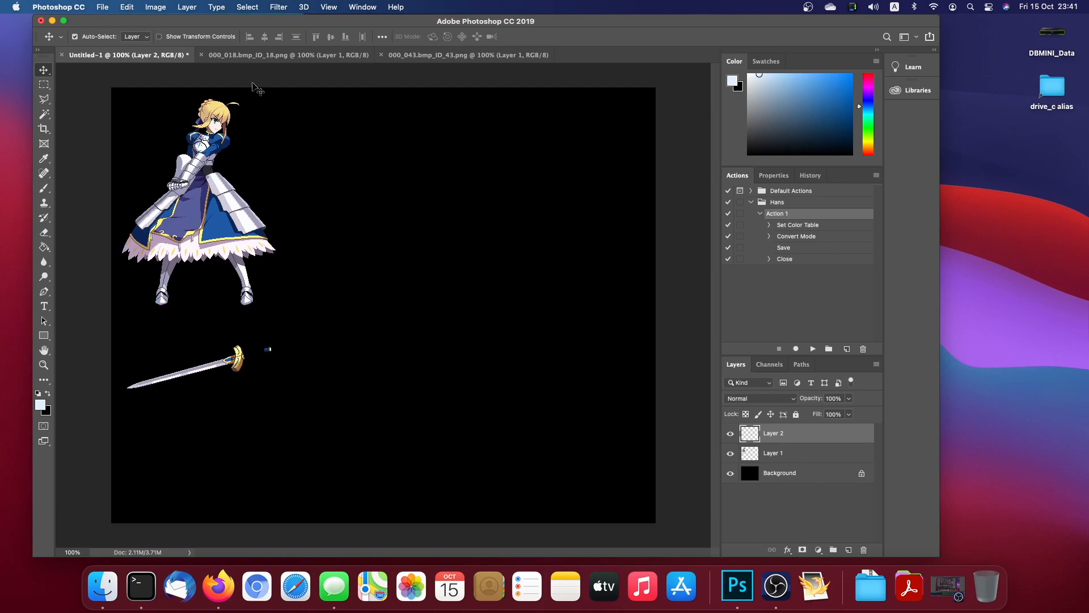
left_click(288, 55)
left_click_drag(280, 110, 204, 60)
Step: Switch to Finder and preview several standing frames in the normal folder, ending with 000_015.bmp_ID_15.png
key("ctrl+Left")
left_click(607, 241)
key("space")
key("space")
left_click(586, 164)
key("space")
key("space")
scroll(586, 167, "up", 5)
left_click(578, 186)
key("space")
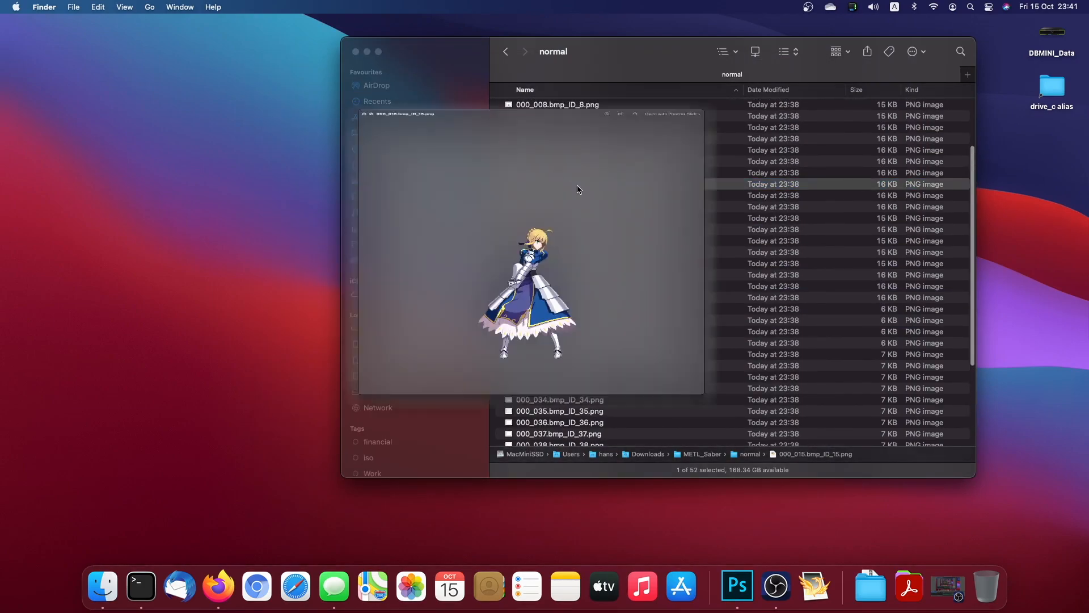
key("space")
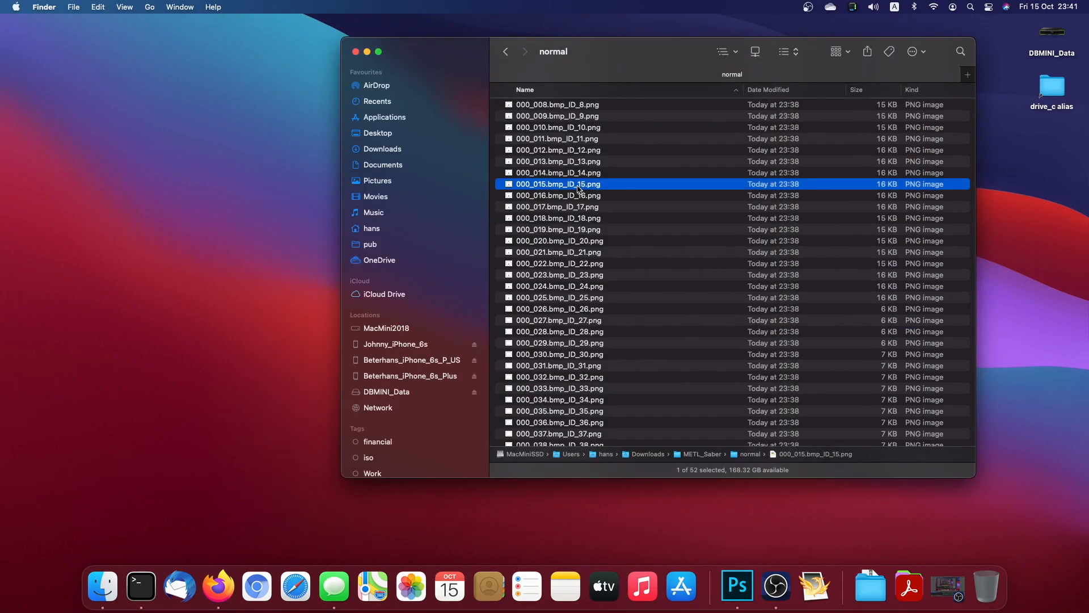
key("space")
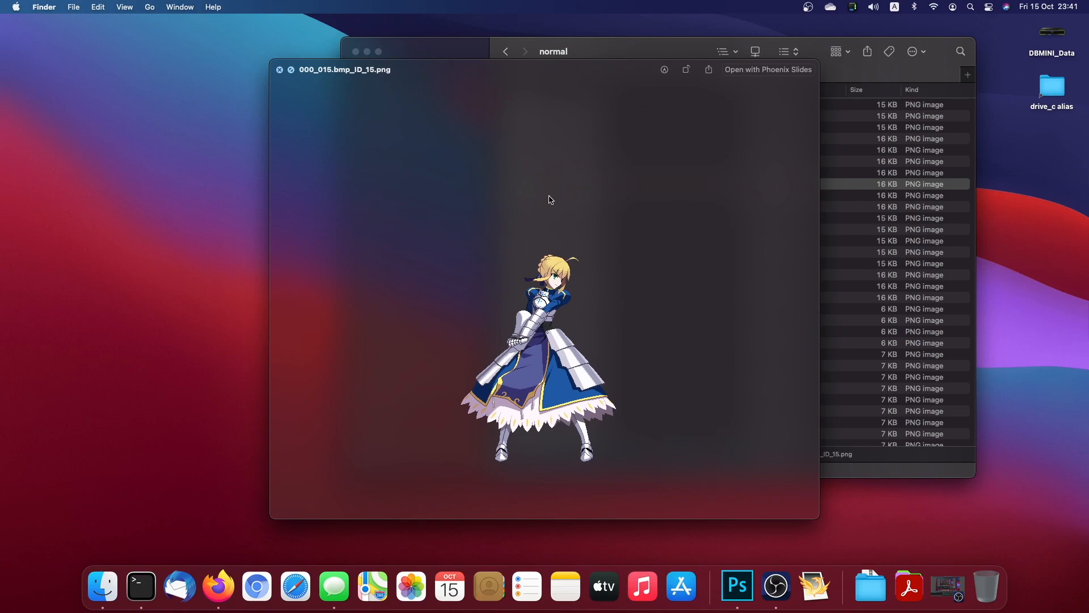
key("space")
Step: Open 000_015.bmp_ID_15.png in Photoshop, copy its sprite into Untitled-1 and place it beside the first standing figure
left_click_drag(528, 189, 247, 54)
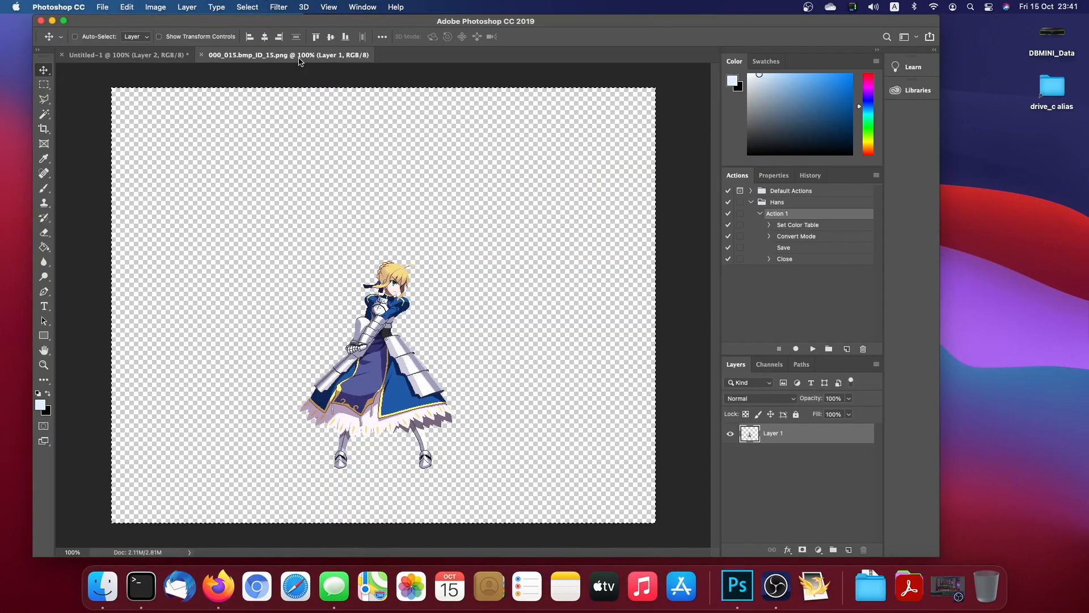
left_click(158, 56)
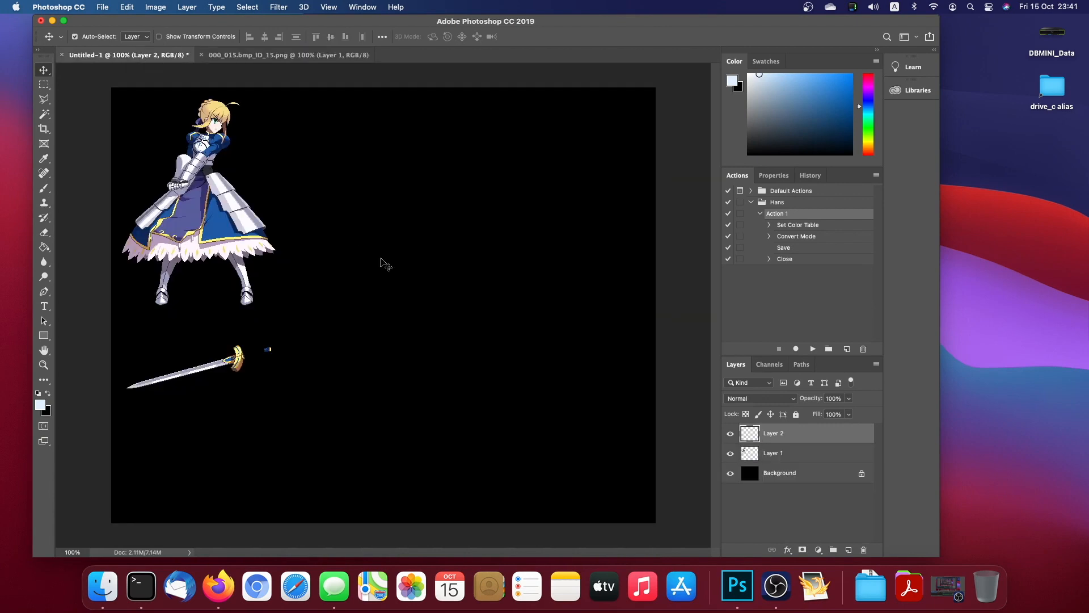
key("super+v")
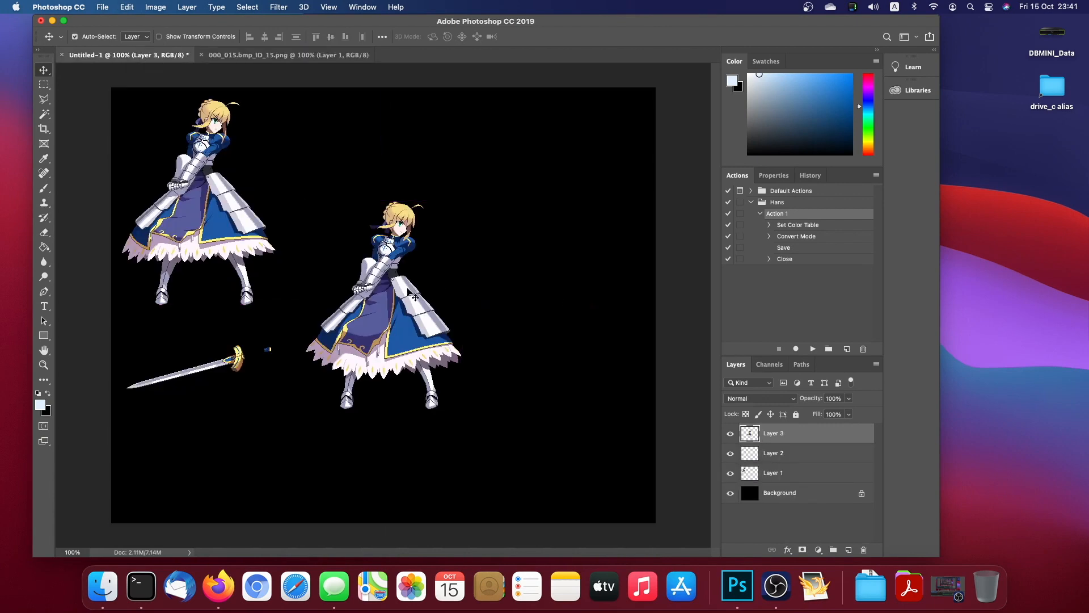
left_click_drag(387, 308, 373, 200)
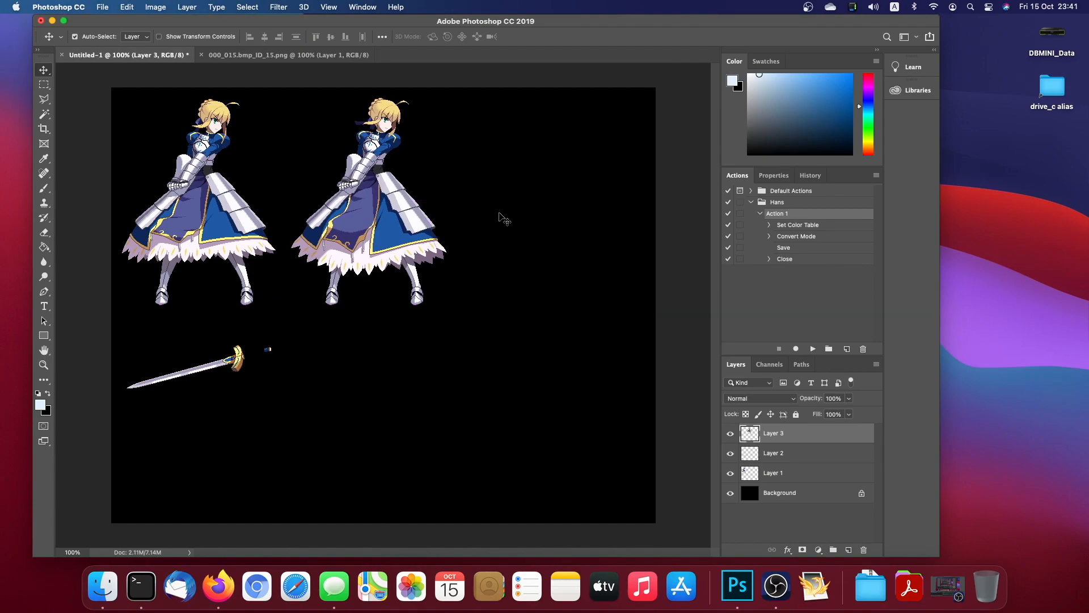
Step: Save a PNG copy of Untitled-1 as pal_00 in METL_Saber's PAL folder, using the smallest file size option
left_click(102, 7)
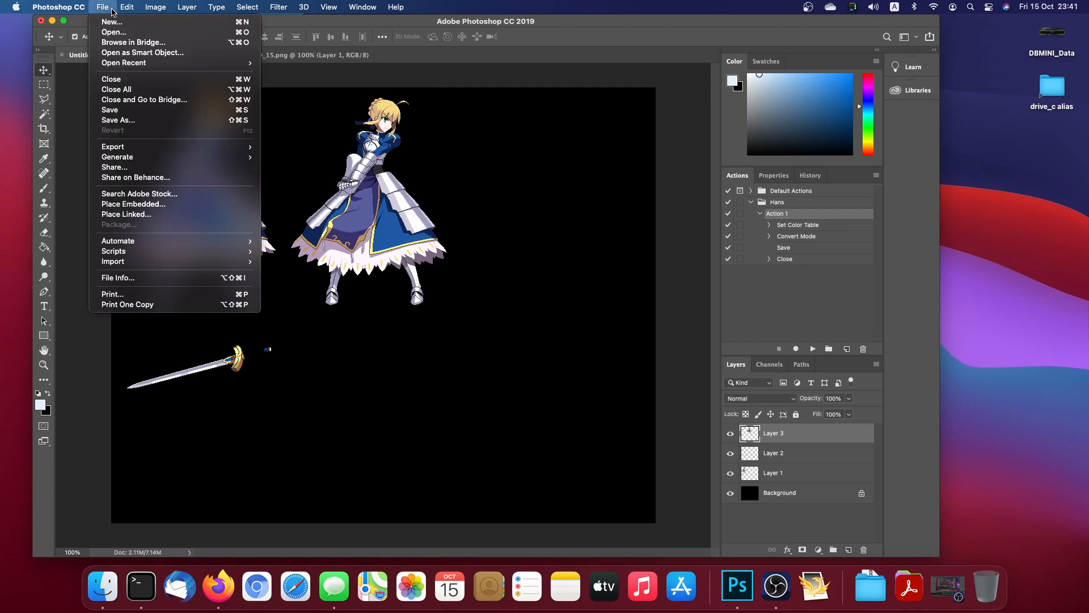
left_click(125, 119)
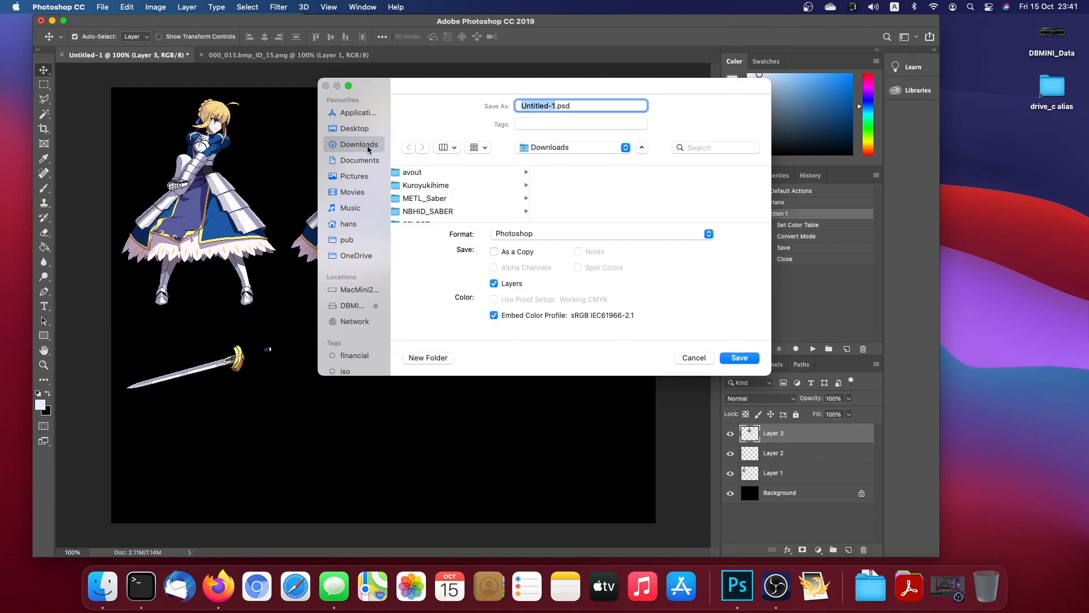
left_click(446, 200)
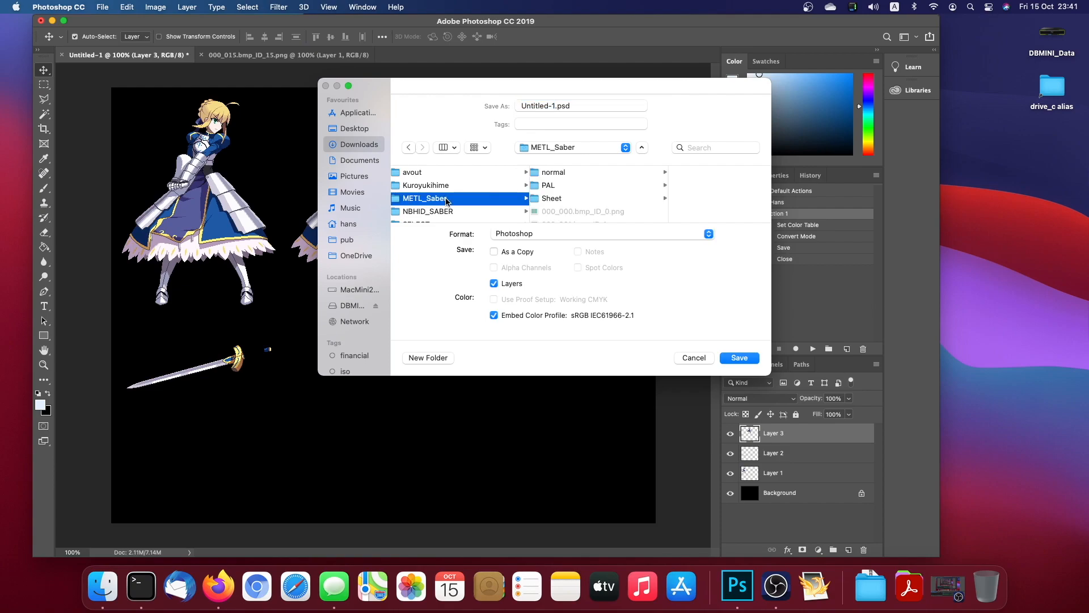
left_click(565, 187)
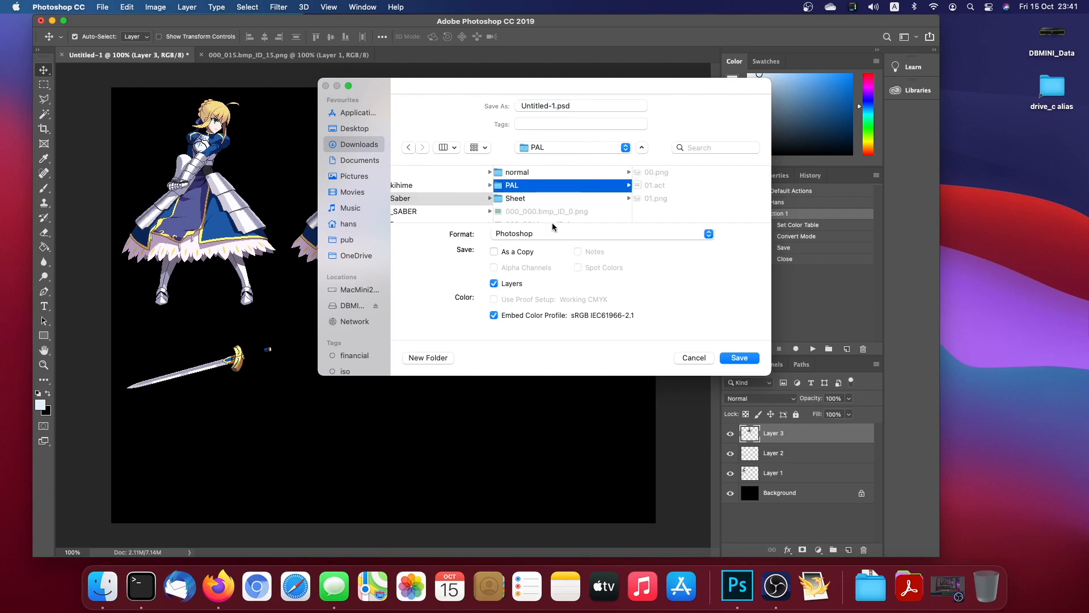
left_click(536, 236)
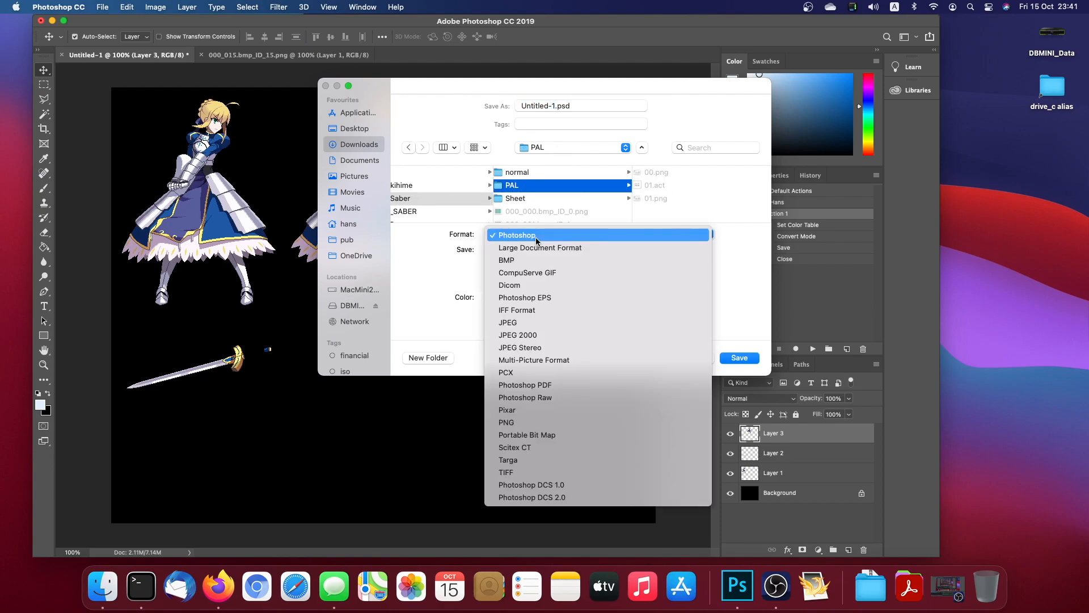
left_click(534, 423)
left_click(584, 105)
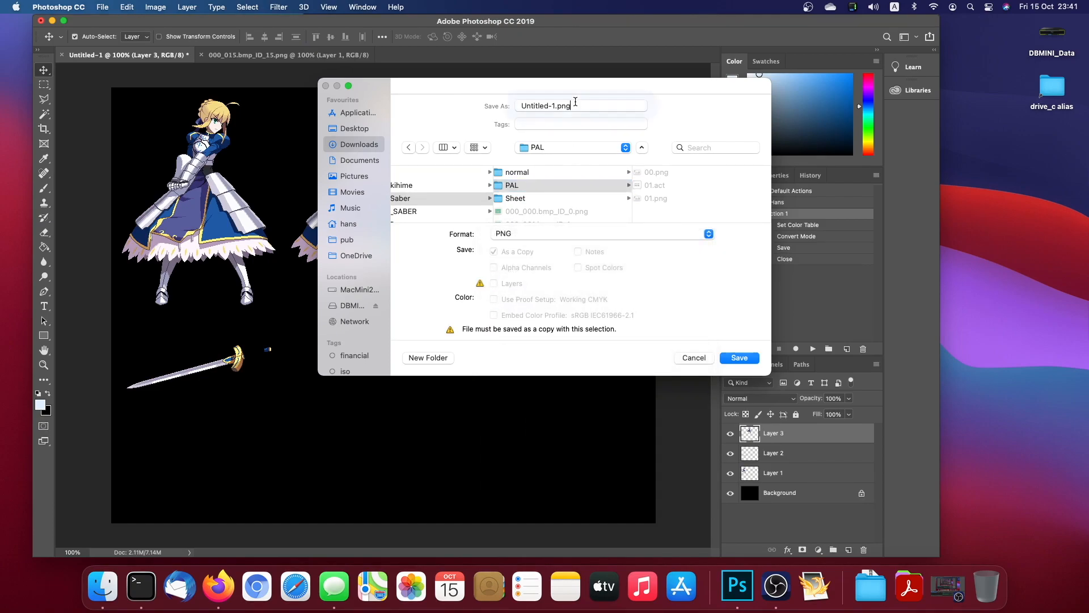
left_click_drag(567, 105, 467, 105)
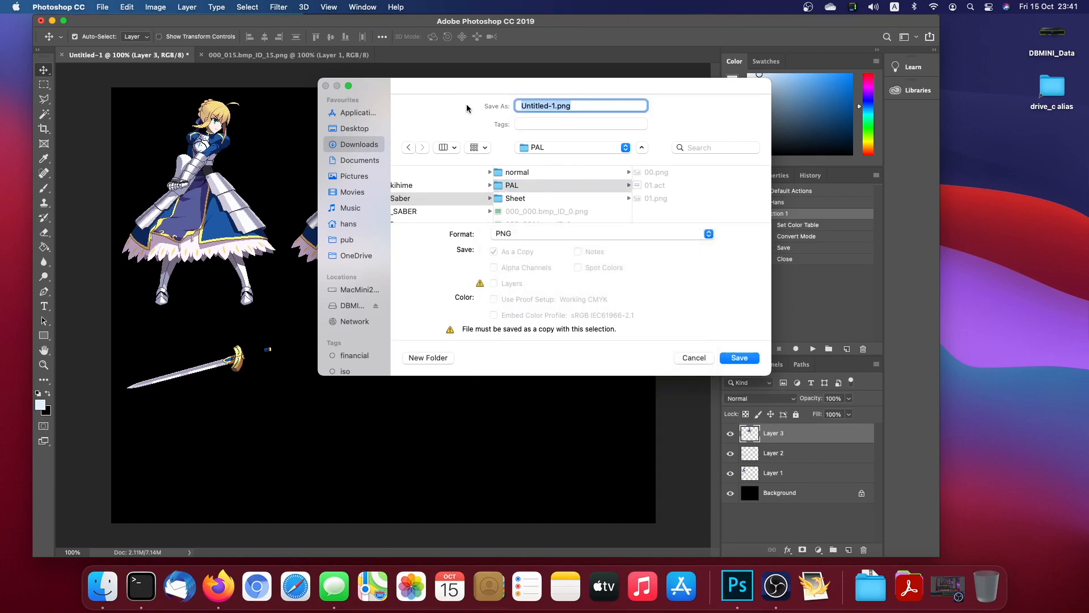
type("pal_00")
left_click(740, 358)
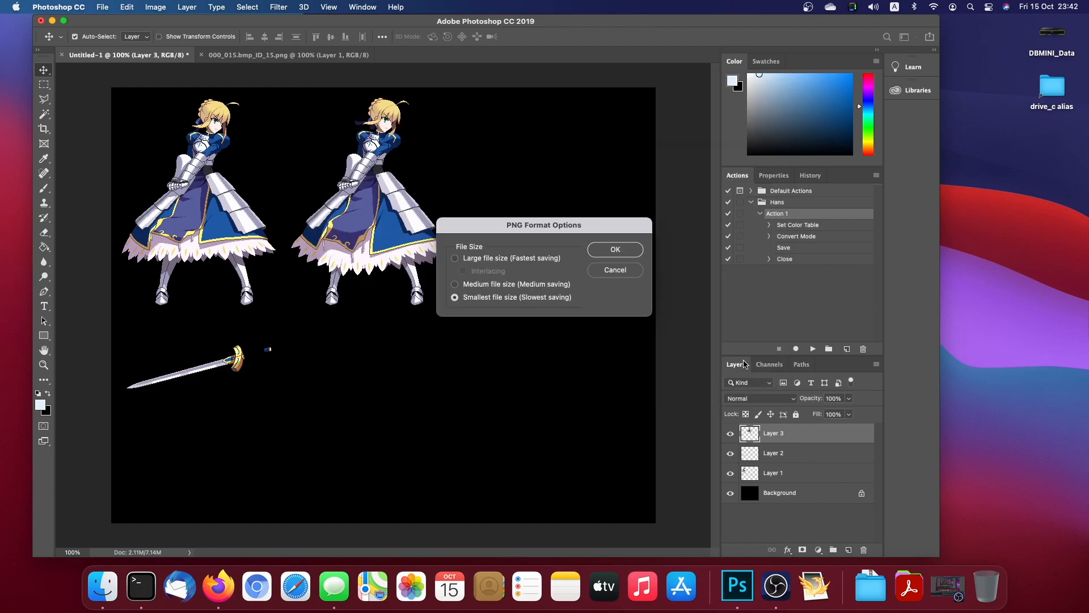
left_click(616, 251)
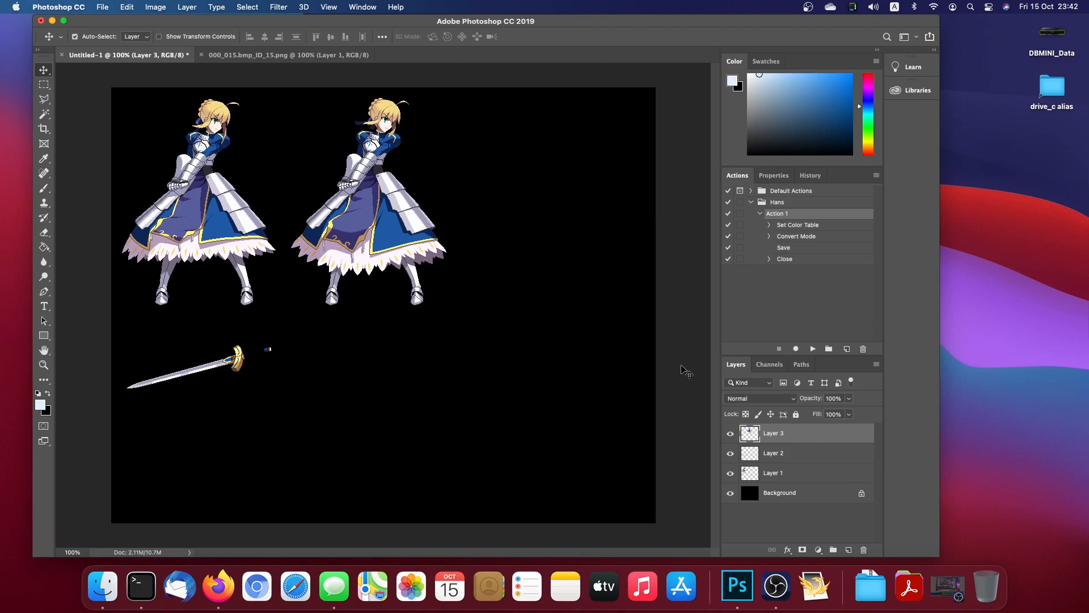
Step: Delete the Background layer and add a new empty layer beneath the three sprite layers
left_click(798, 493)
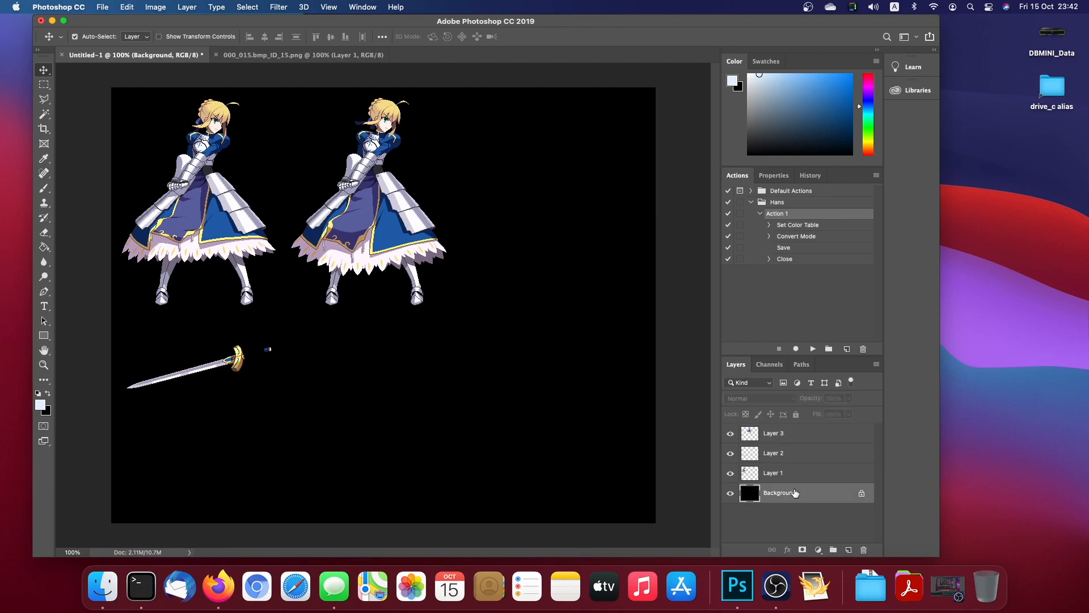
left_click(863, 550)
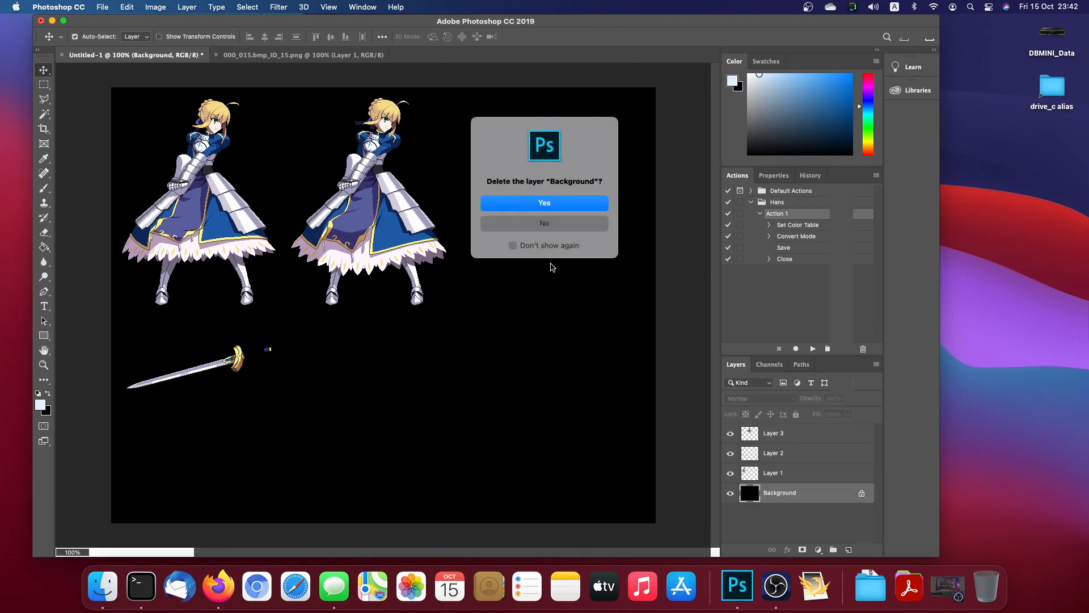
left_click(575, 212)
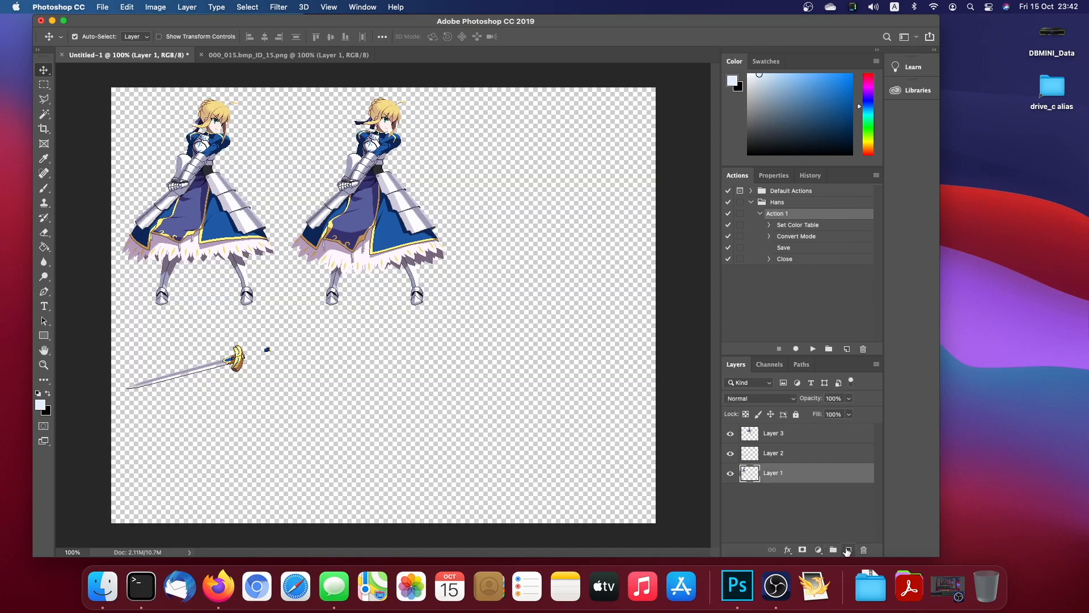
left_click(848, 550)
left_click_drag(773, 475, 778, 502)
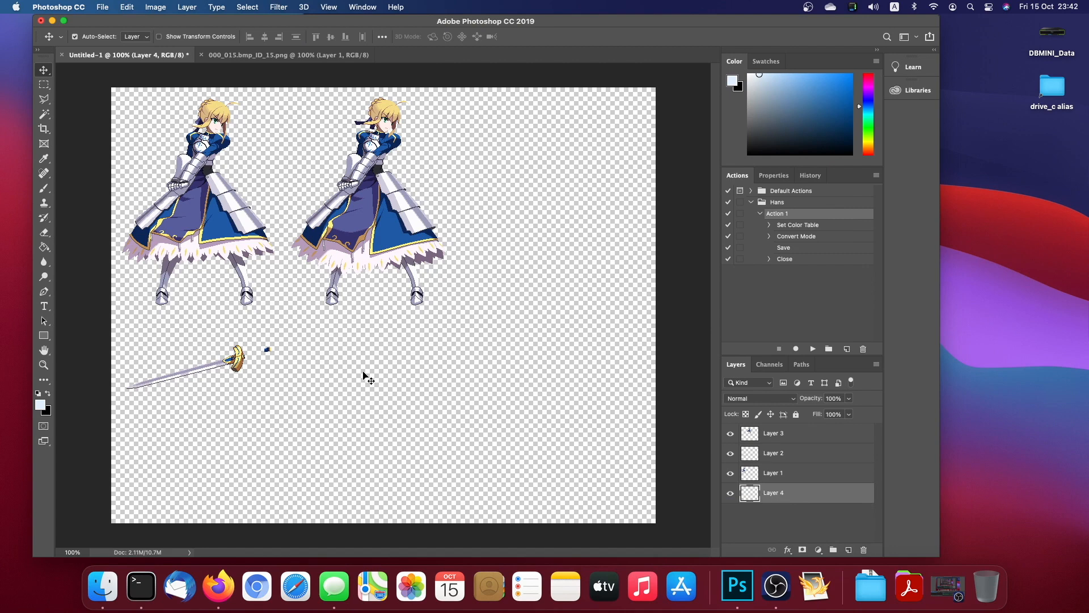
Step: Set the foreground color to a green with RGB values 10, 140, 10
left_click(40, 404)
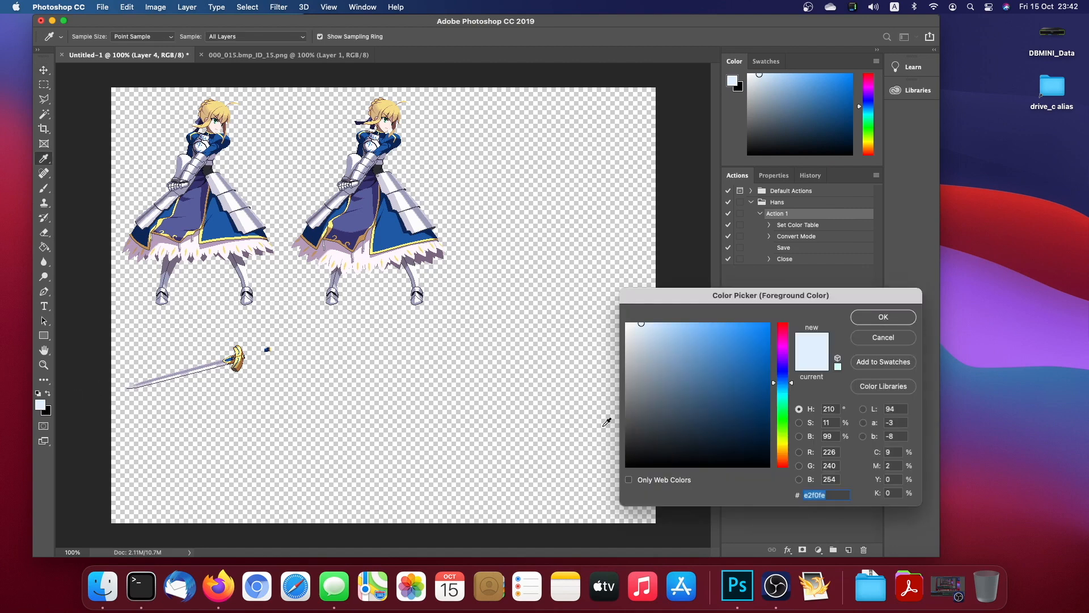
left_click(792, 417)
left_click(786, 423)
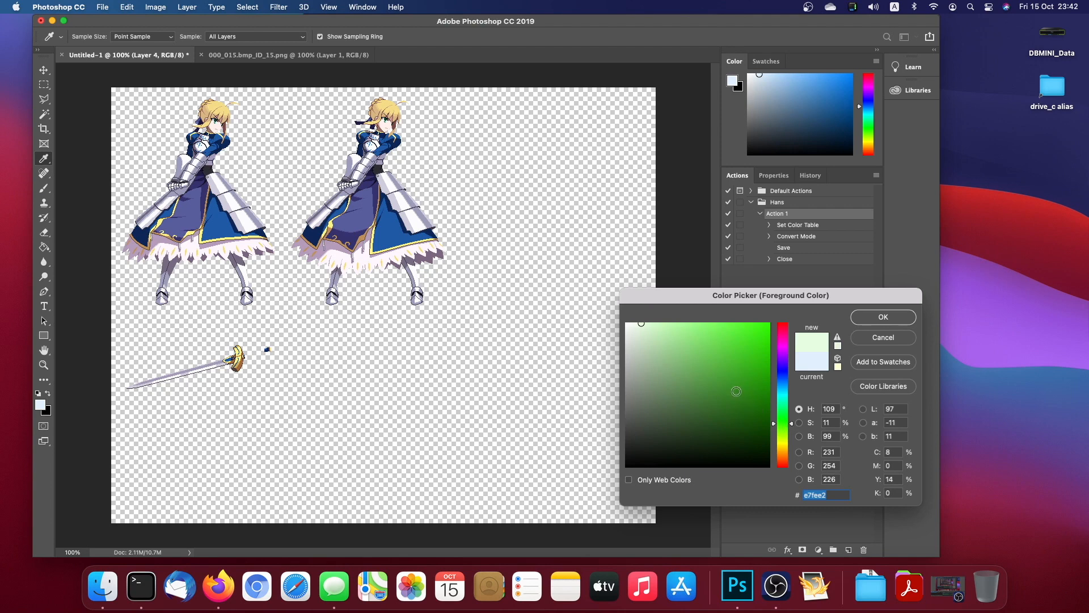
left_click_drag(736, 391, 796, 390)
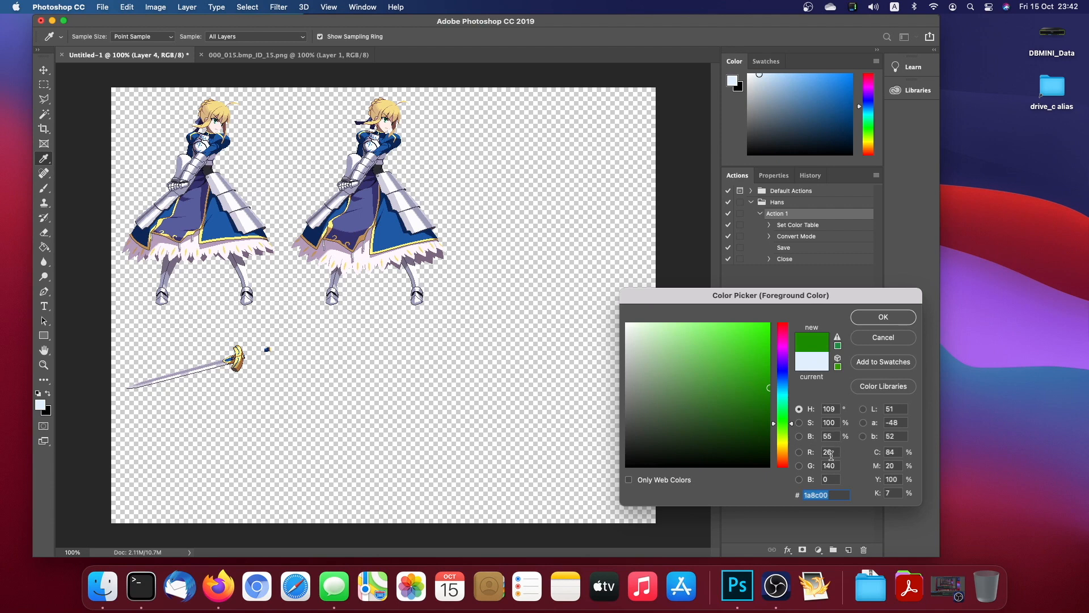
double_click(830, 454)
type("10")
double_click(830, 480)
type("10")
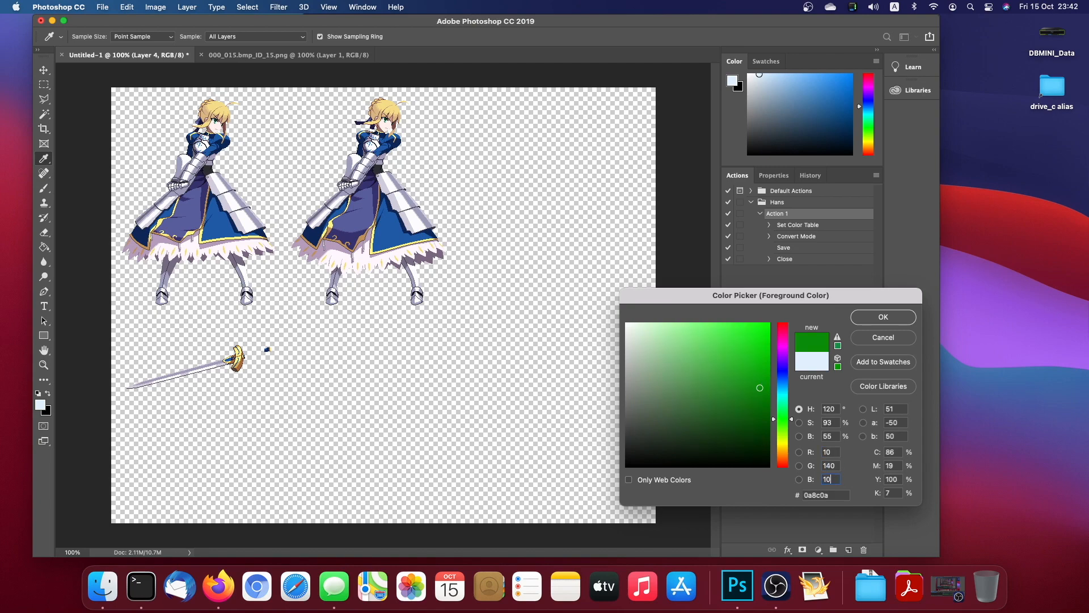
double_click(836, 463)
left_click(883, 318)
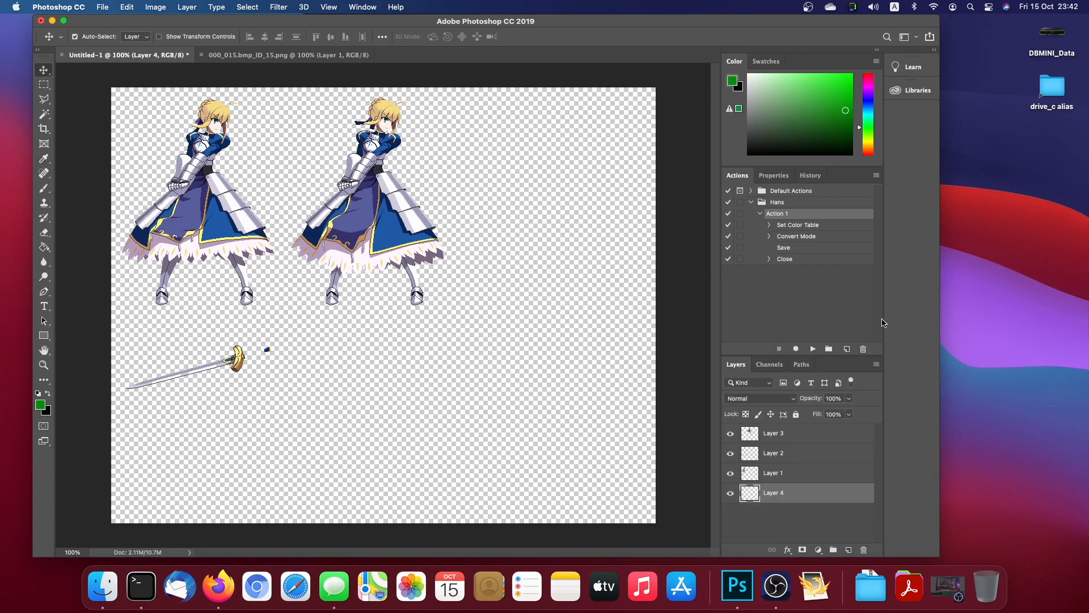
Step: Fill the empty bottom layer with the green foreground color using the Paint Bucket
left_click(40, 405)
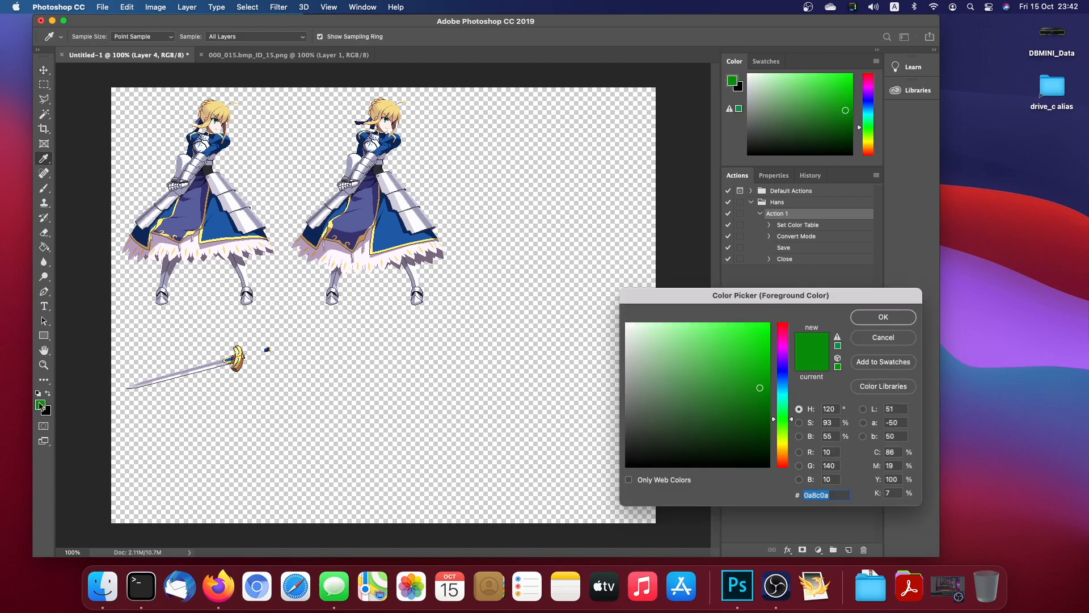
left_click(903, 317)
left_click(48, 248)
left_click(608, 487)
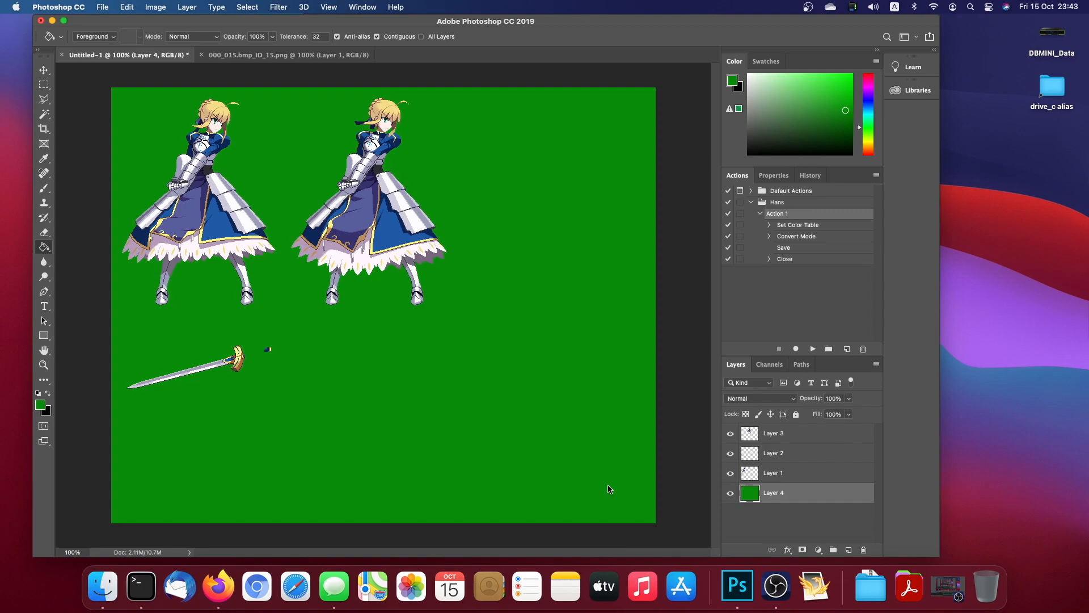
Step: Change the foreground color to the darker green #036803 and refill the bottom layer with it
left_click(40, 404)
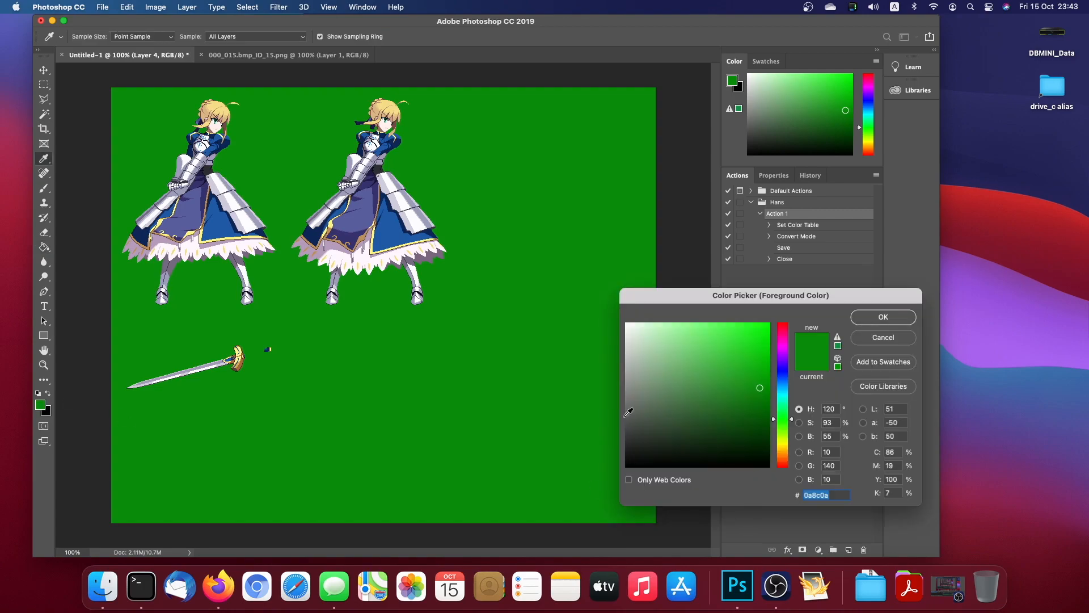
left_click(762, 428)
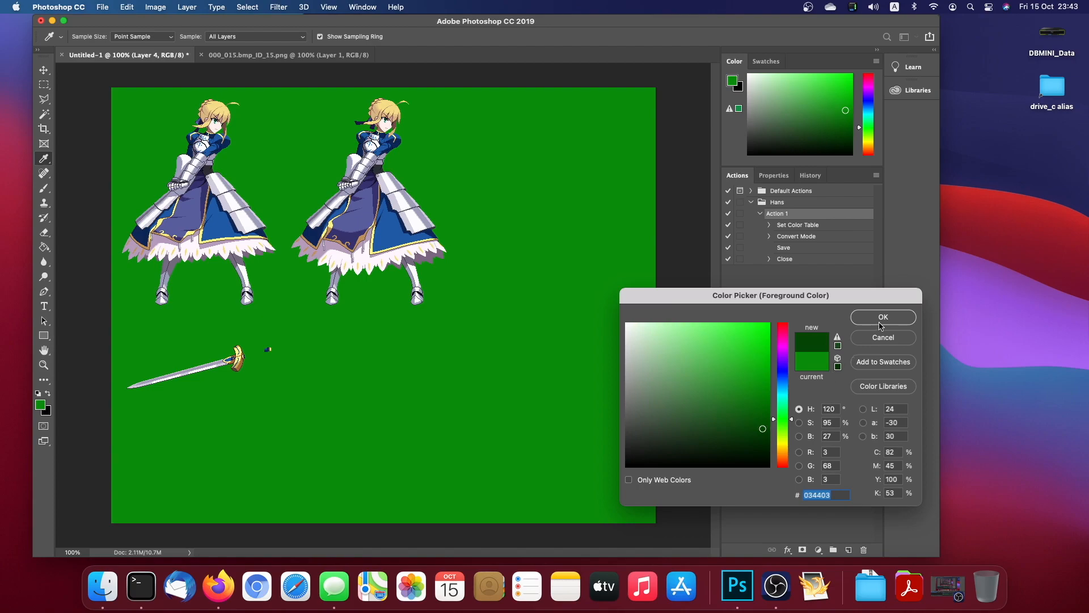
left_click(762, 404)
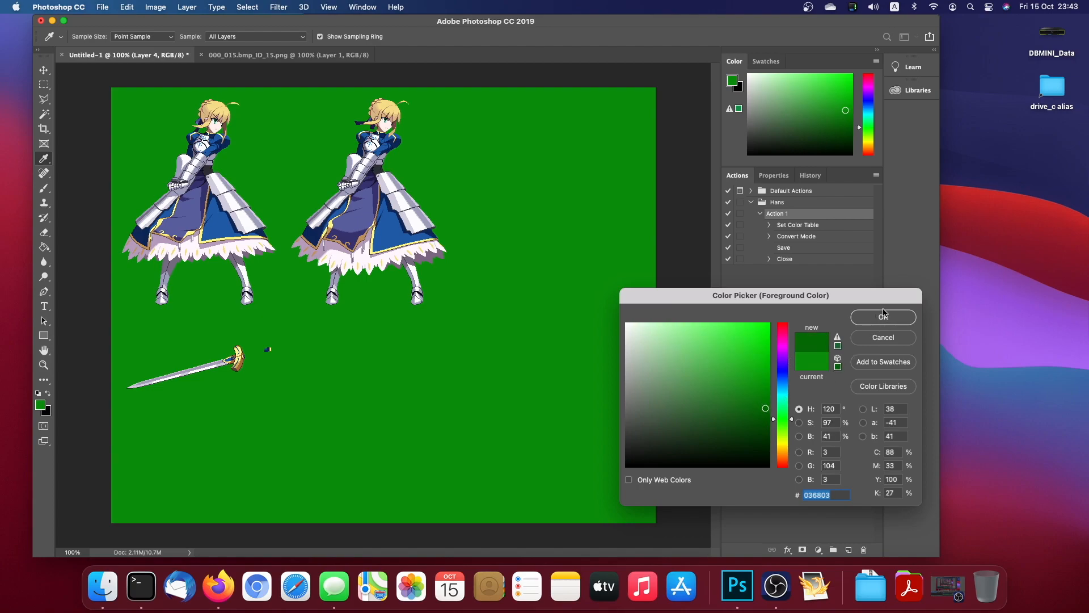
left_click(885, 316)
left_click(569, 437)
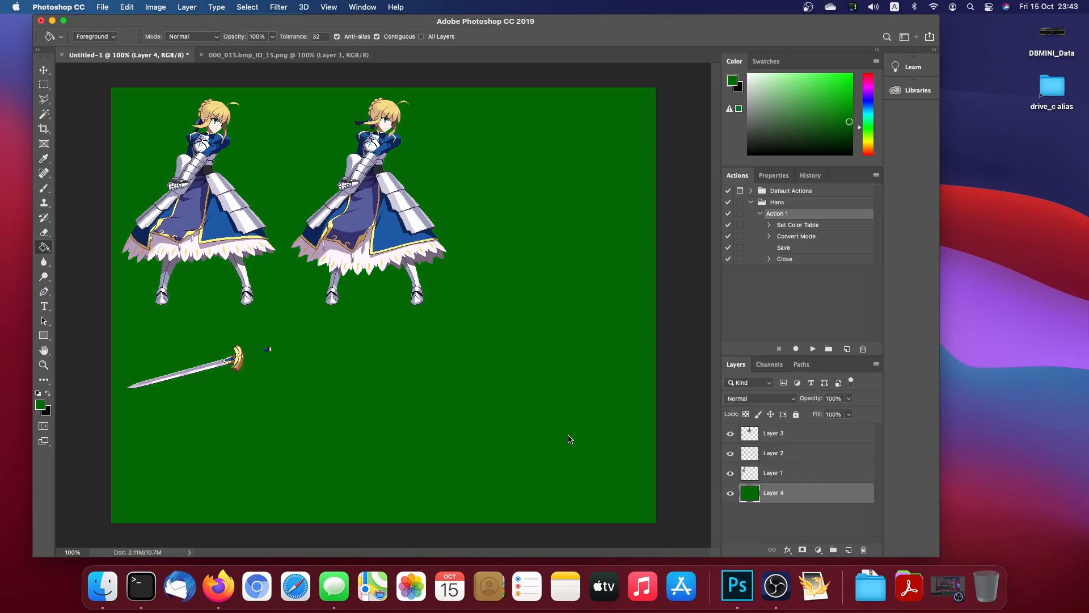
Step: Save a PNG copy of the green-background image as pal_00.png in the PAL folder, using the smallest file size option
left_click(795, 473)
left_click(811, 454)
left_click(819, 440)
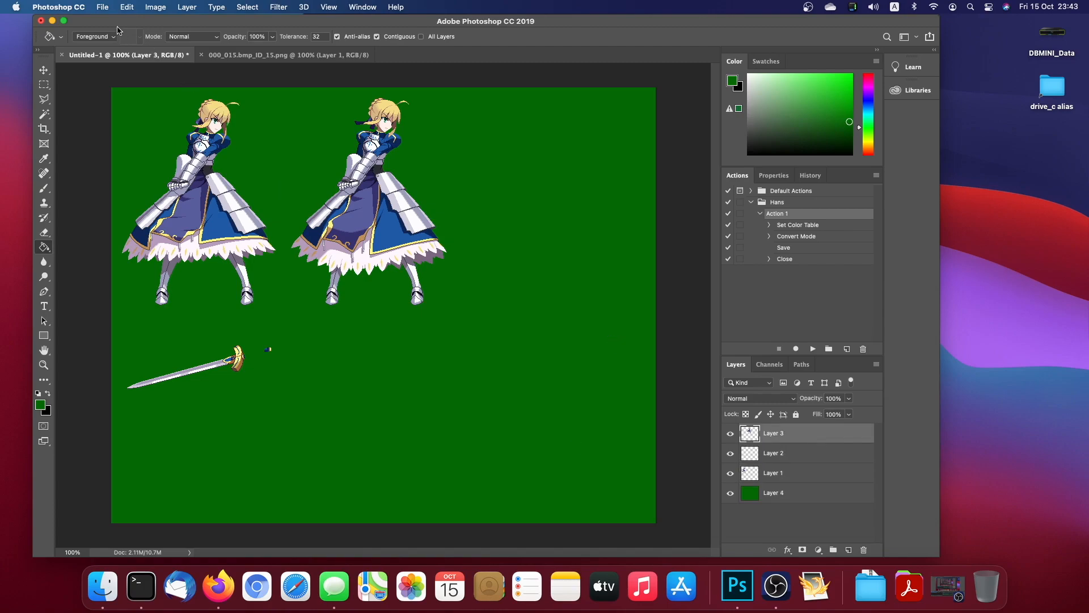
left_click(102, 9)
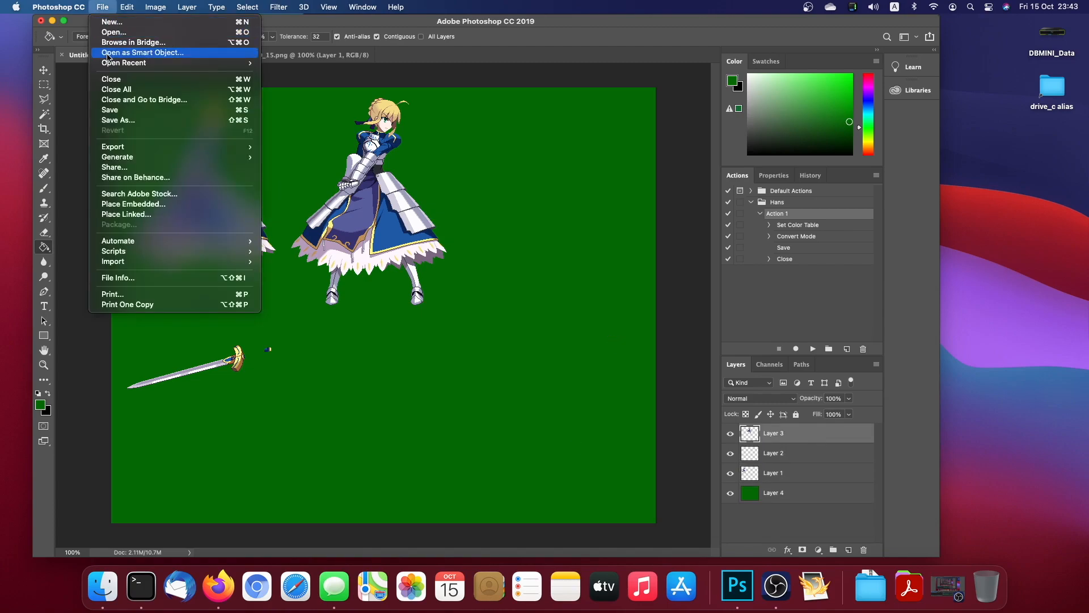
left_click(122, 120)
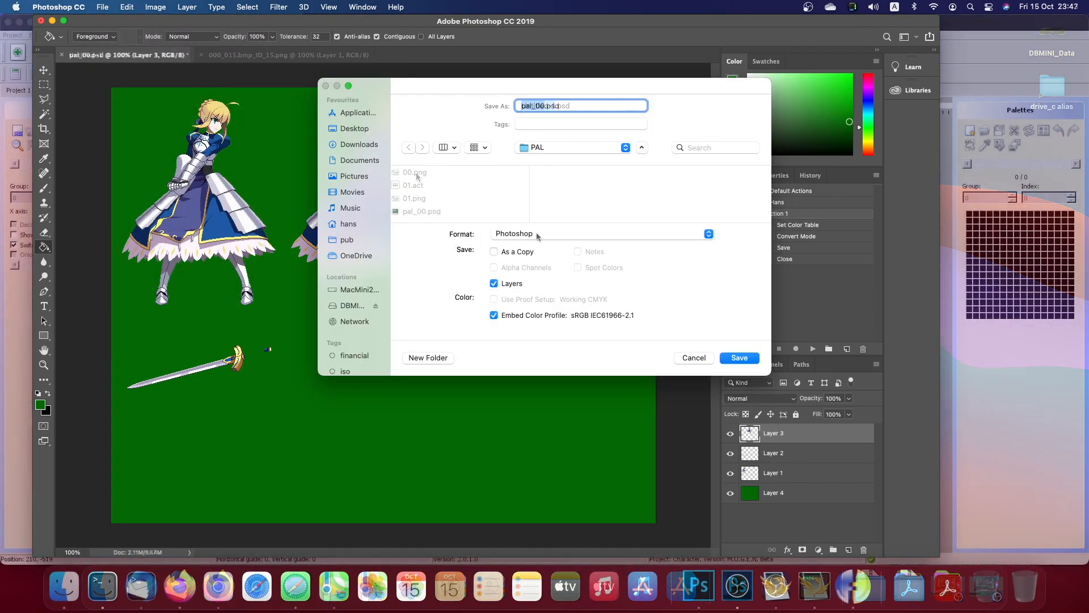
left_click(539, 234)
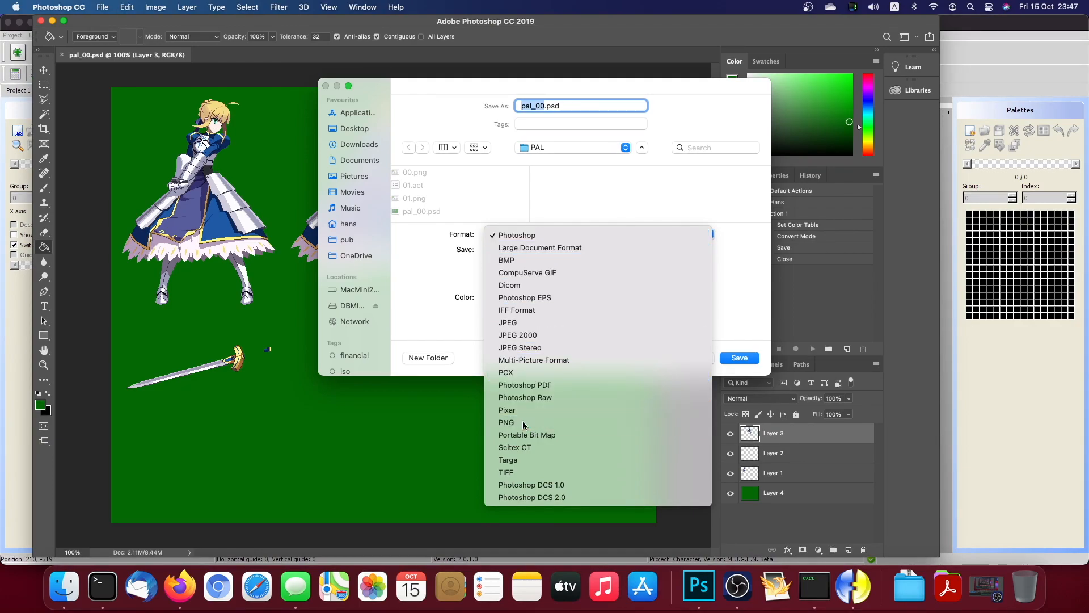
left_click(539, 422)
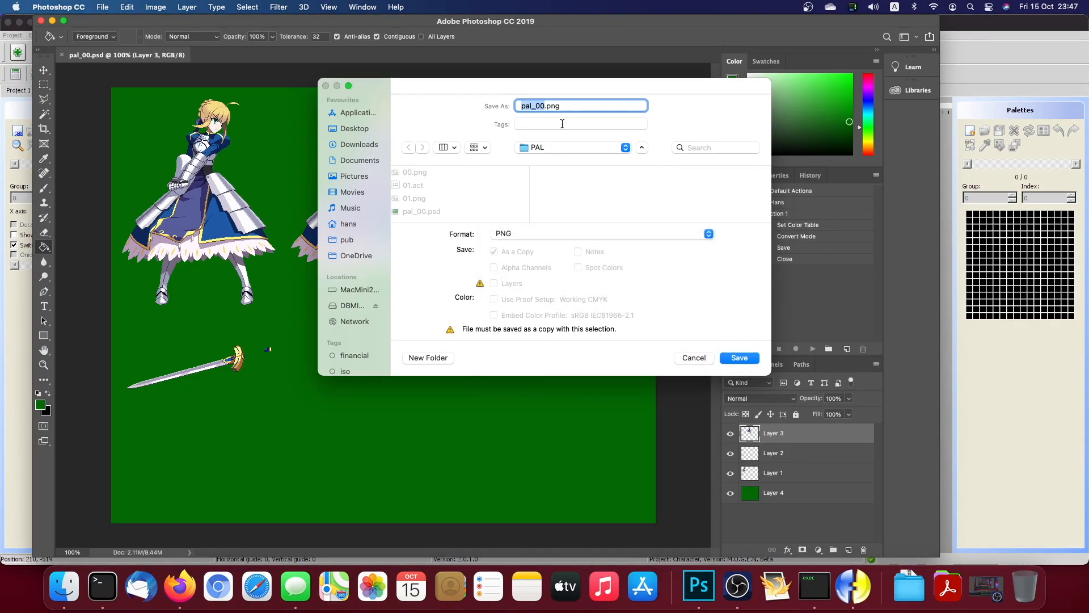
left_click(744, 358)
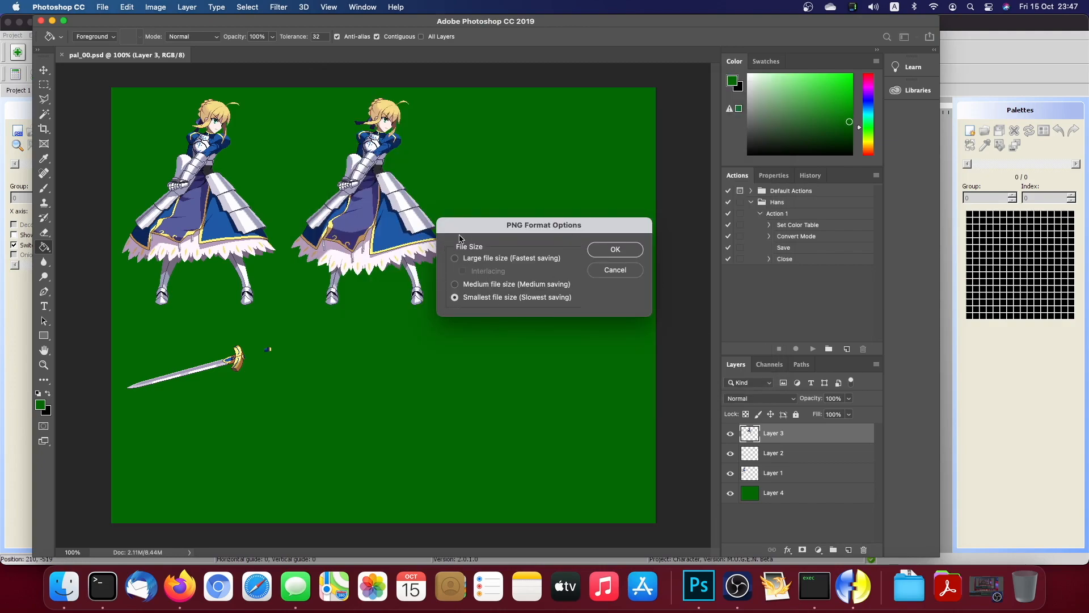
left_click(615, 250)
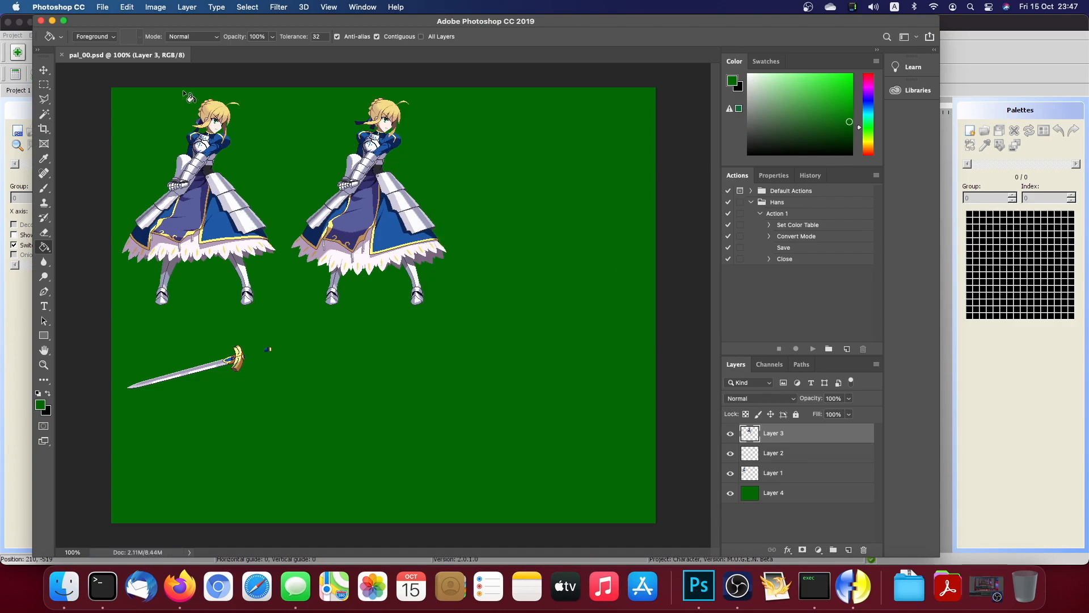
Step: Close the pal_00.psd document and quit Photoshop
left_click(61, 55)
left_click(59, 7)
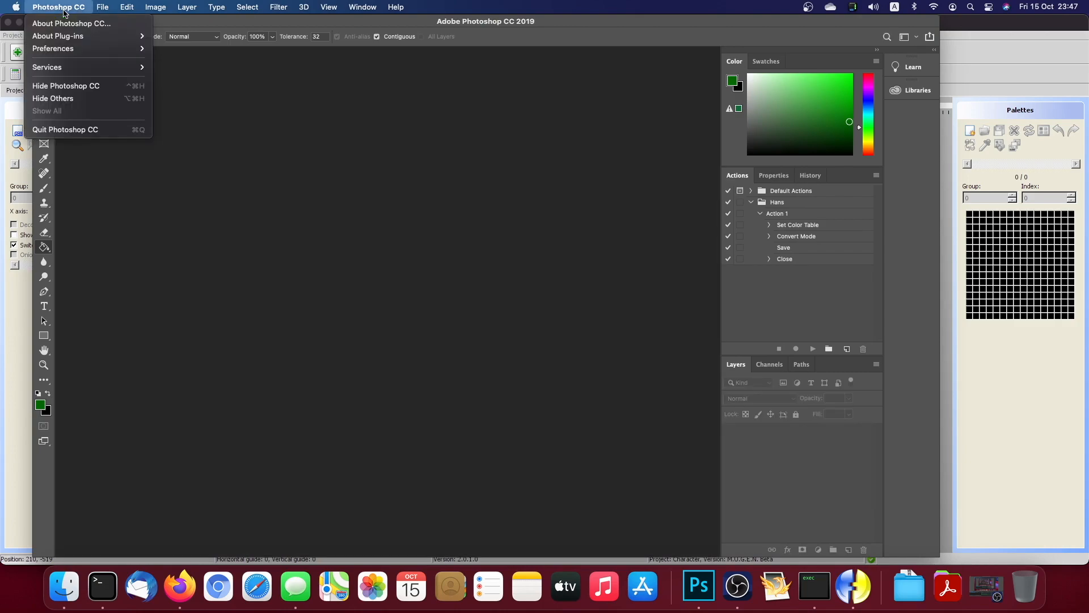
left_click(73, 127)
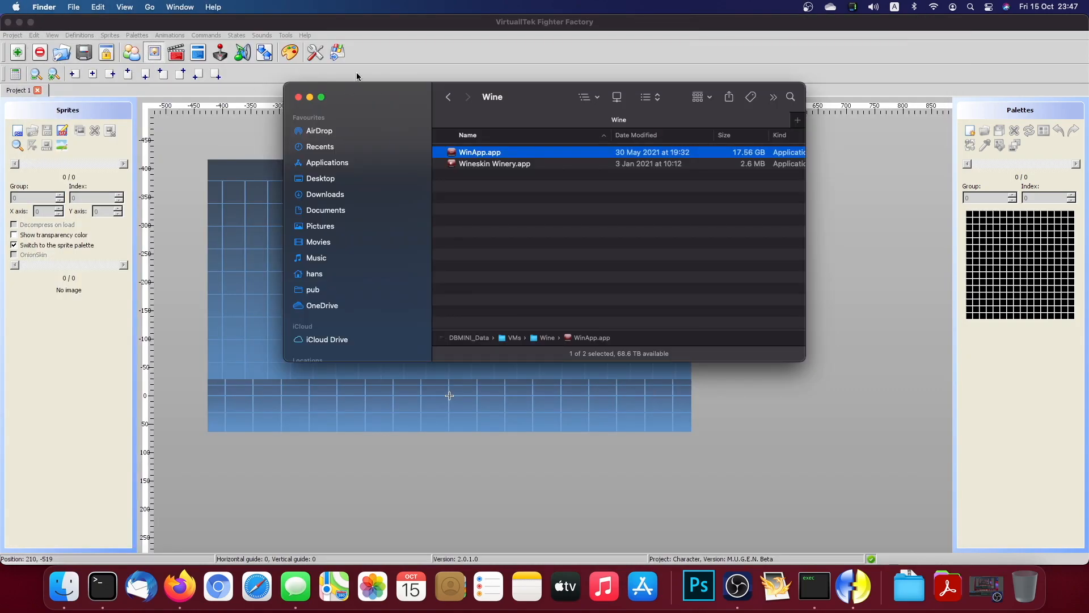
Step: Close the running Fighter Factory and launch ffs.exe from MUGEN's Fighter_Factory_3_6 folder to switch to Fighter Factory Studio
left_click(396, 39)
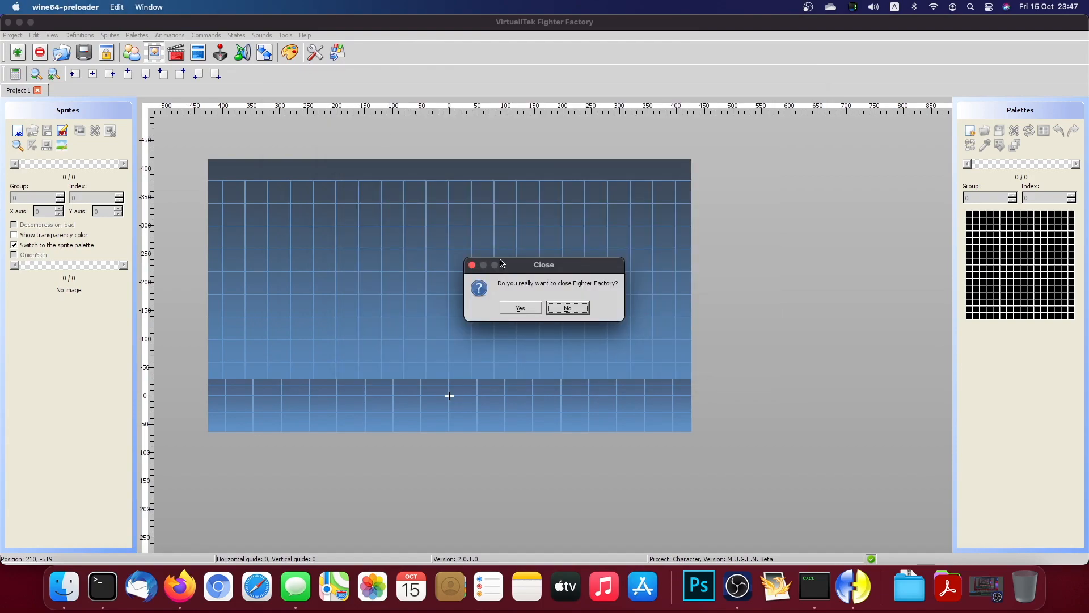
left_click(524, 307)
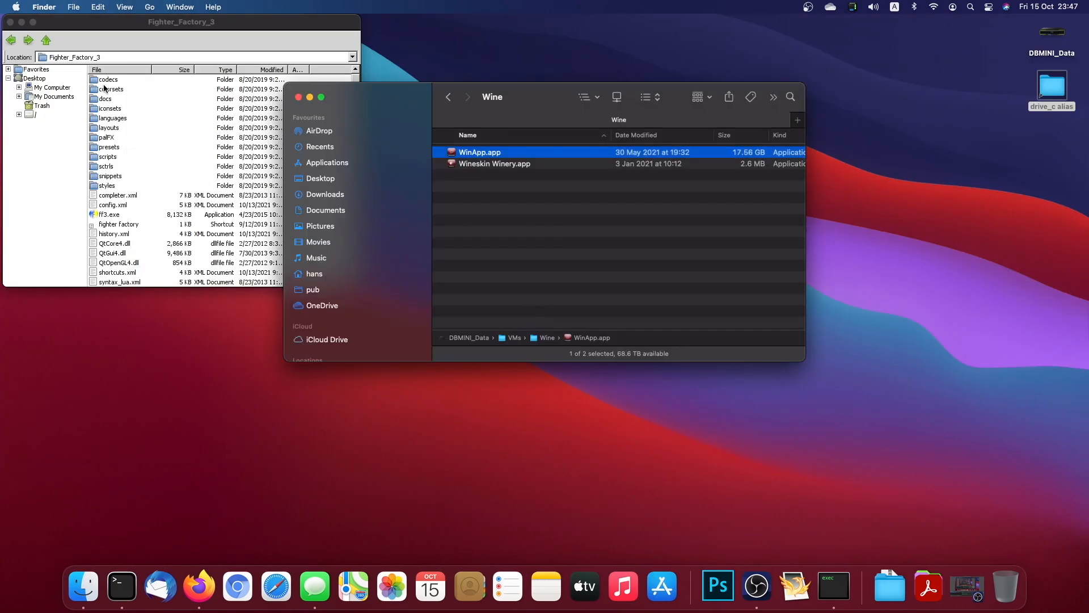
left_click(47, 41)
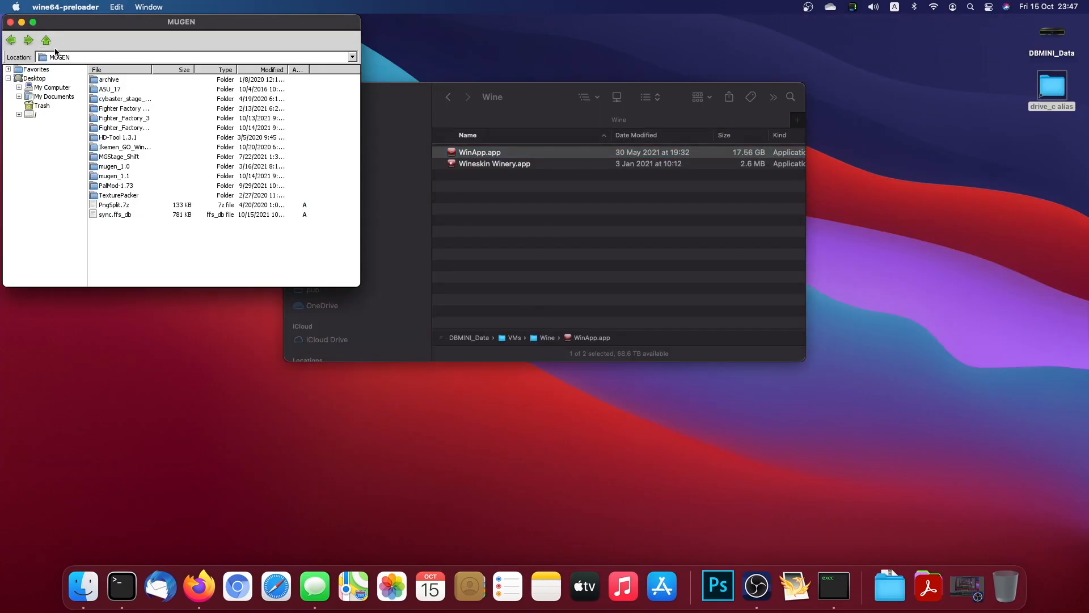
double_click(151, 70)
double_click(146, 128)
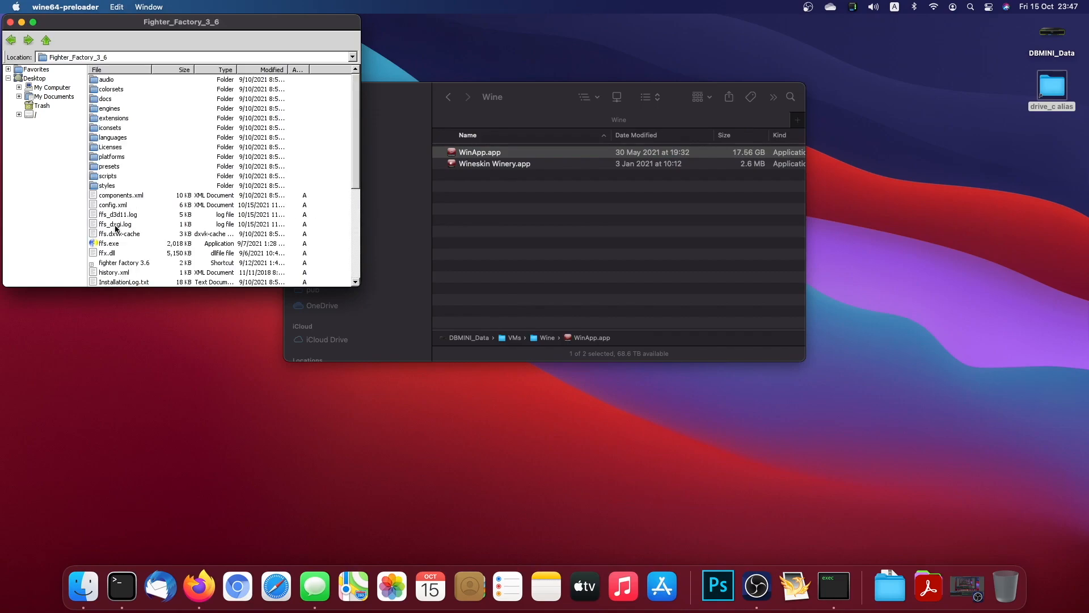
left_click(104, 245)
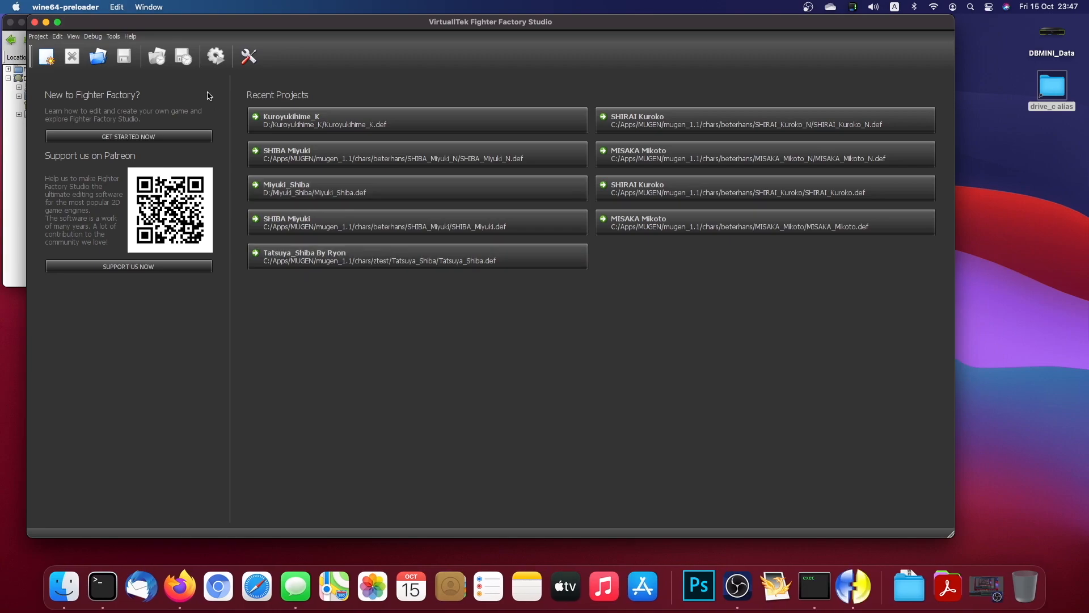
Step: Create a new project from the Empty template with the Character type
left_click(47, 56)
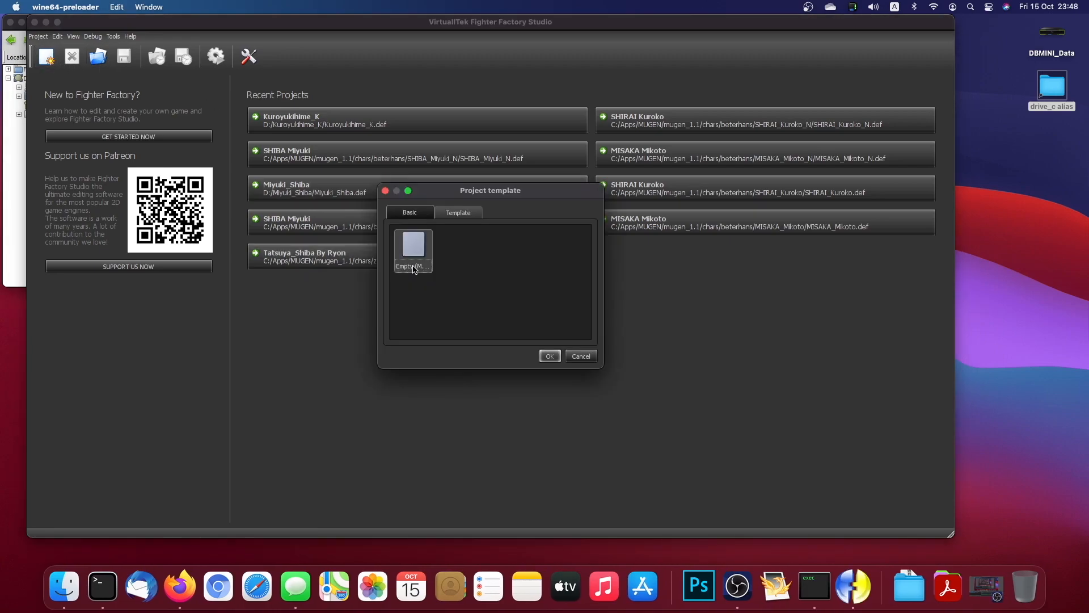
left_click(550, 355)
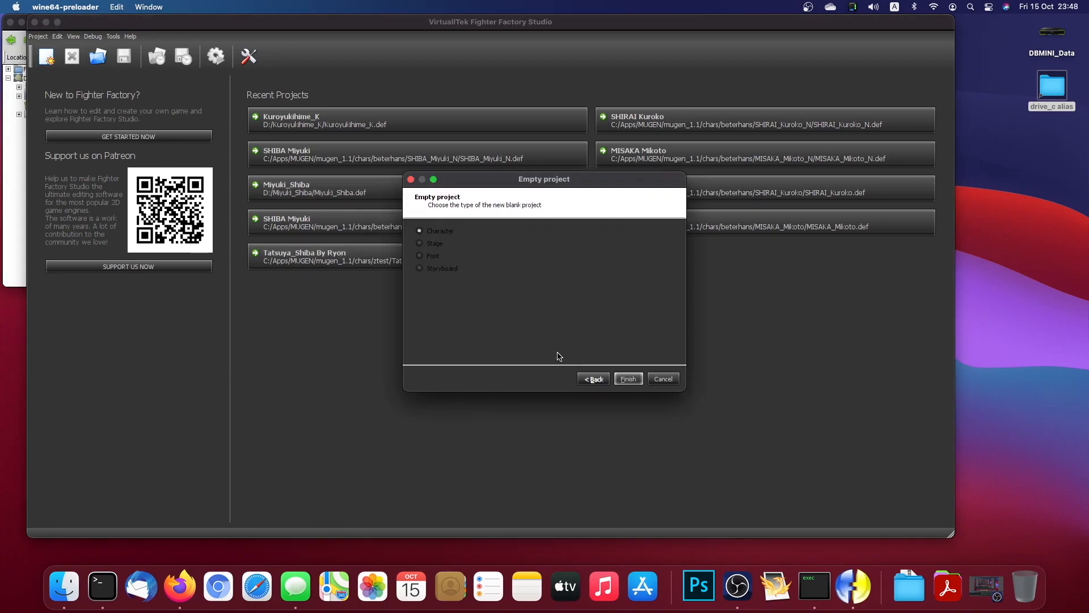
left_click(625, 378)
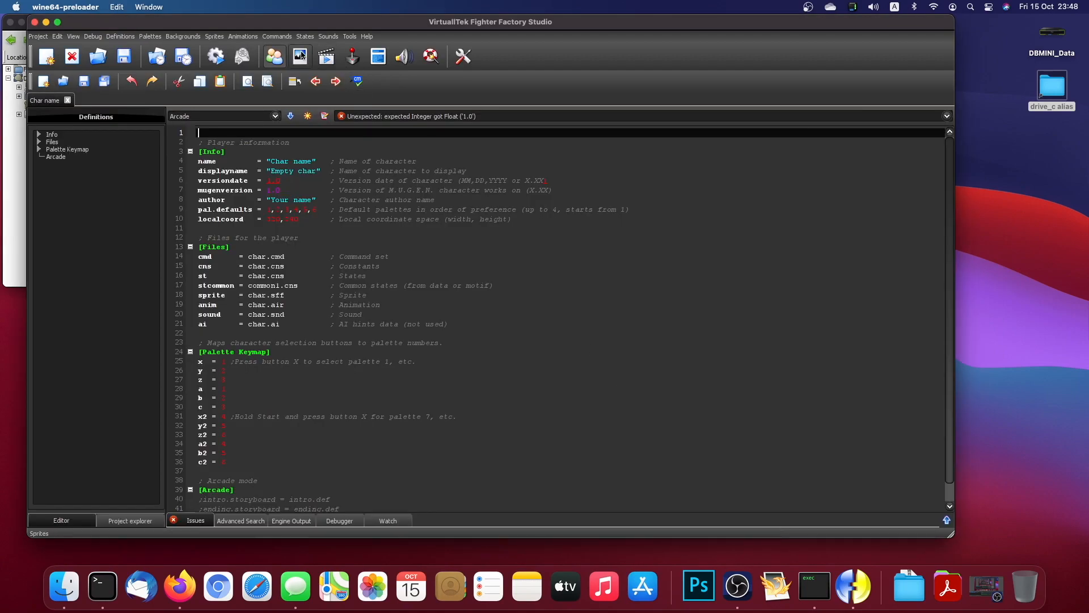
Step: Load pal_00.png as the character image in the sprite view's advanced palette editor and generate an optimized palette for it
left_click(301, 55)
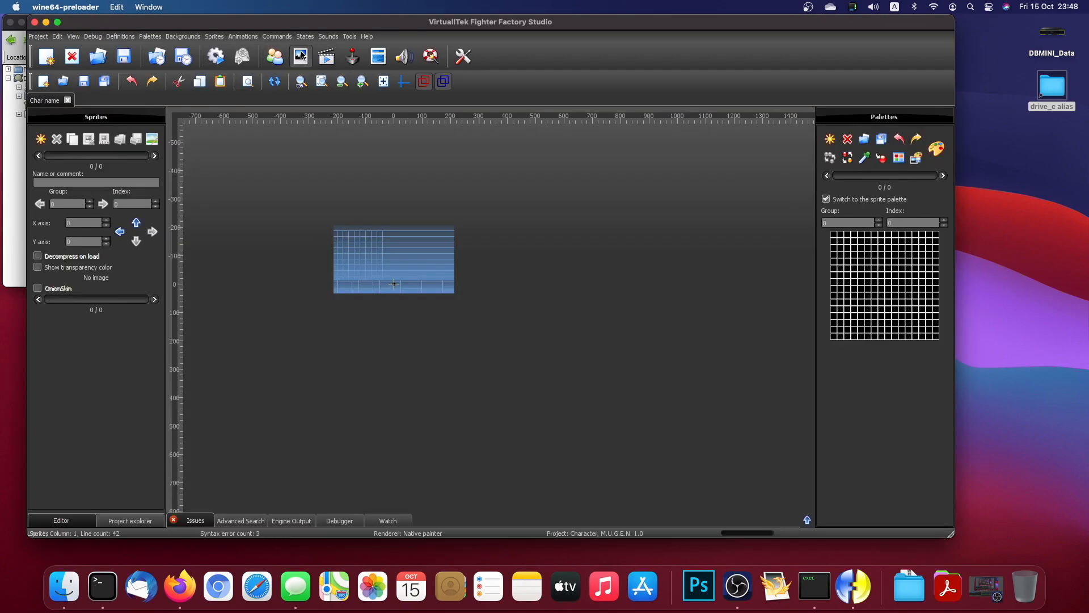
left_click(937, 148)
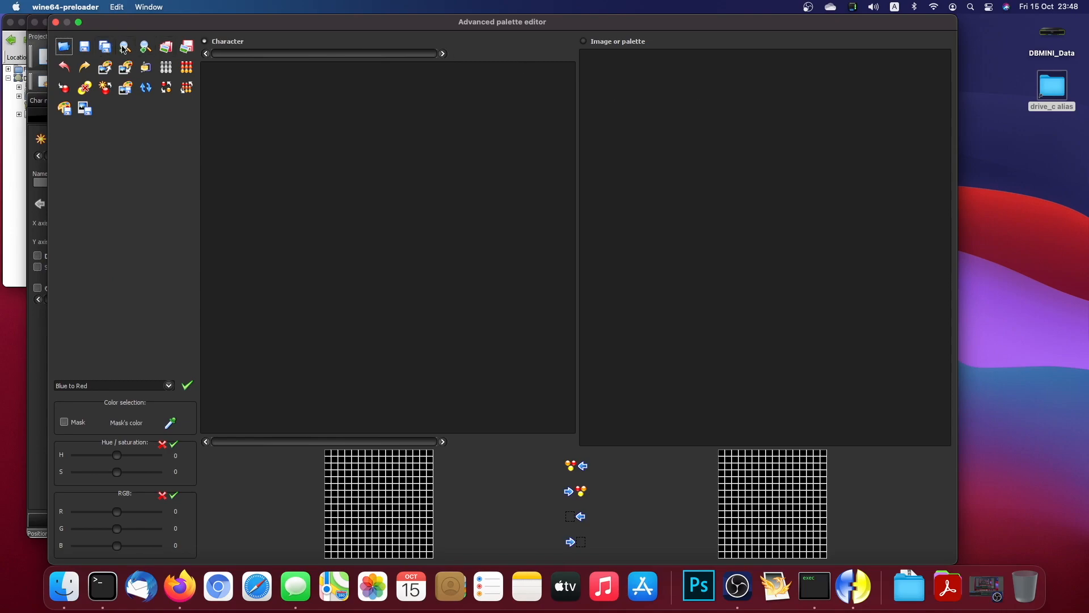
left_click(167, 48)
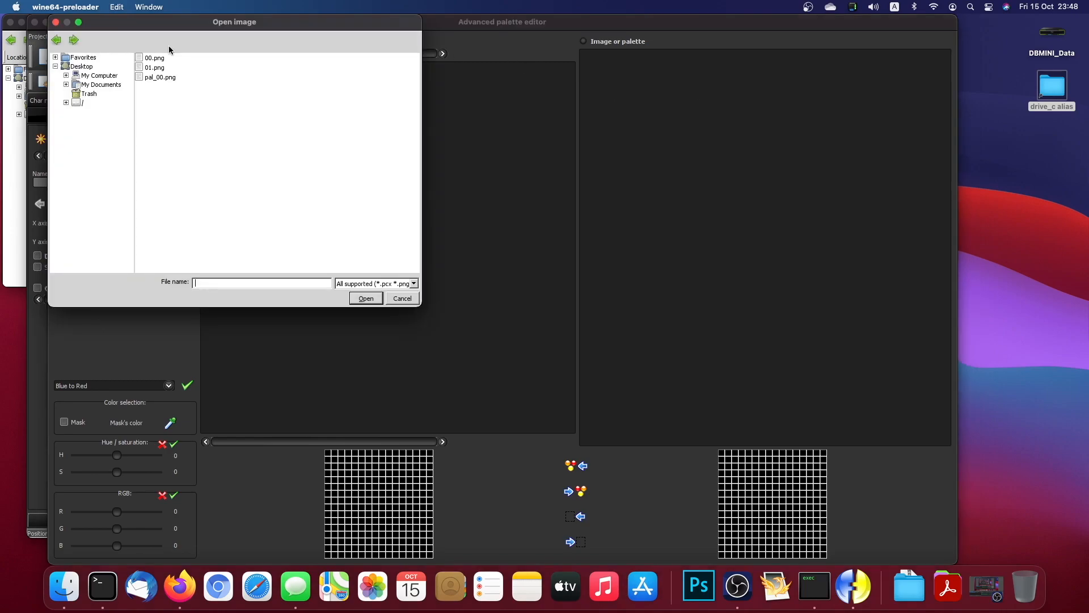
double_click(160, 77)
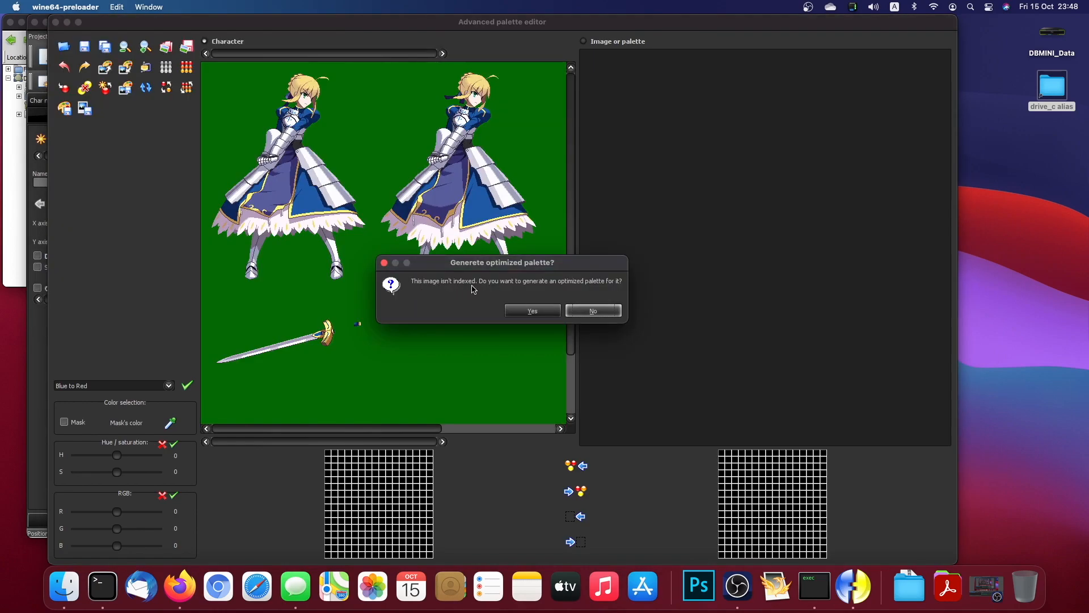
left_click(534, 310)
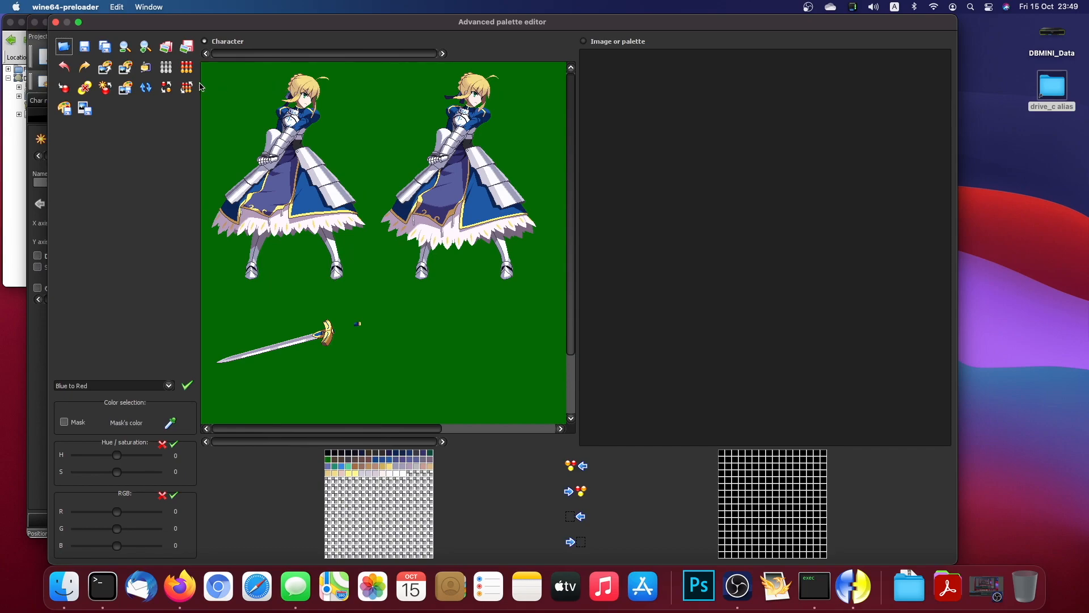
Step: Examine the enlarged character's upper body and the first and last slots of the empty second palette
left_click(146, 48)
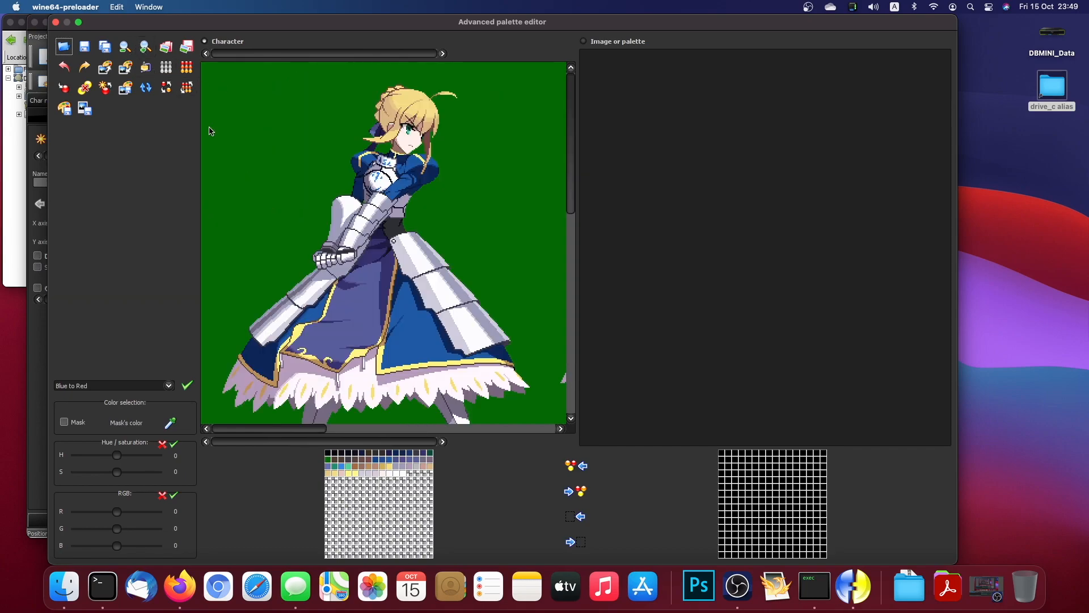
left_click(145, 48)
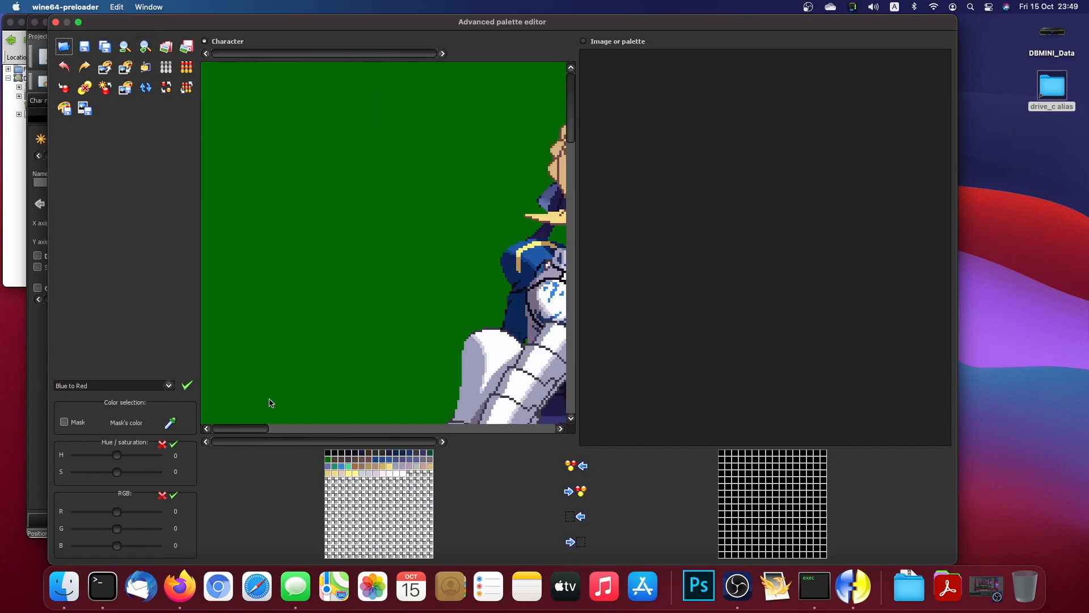
left_click_drag(242, 429, 279, 435)
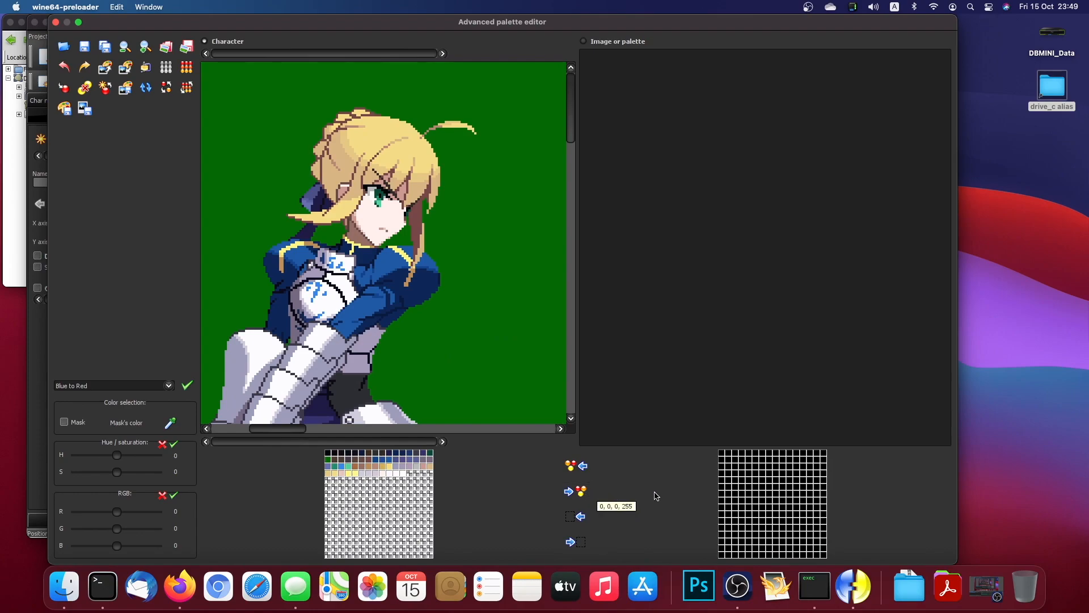
left_click(724, 454)
left_click(823, 555)
left_click(723, 452)
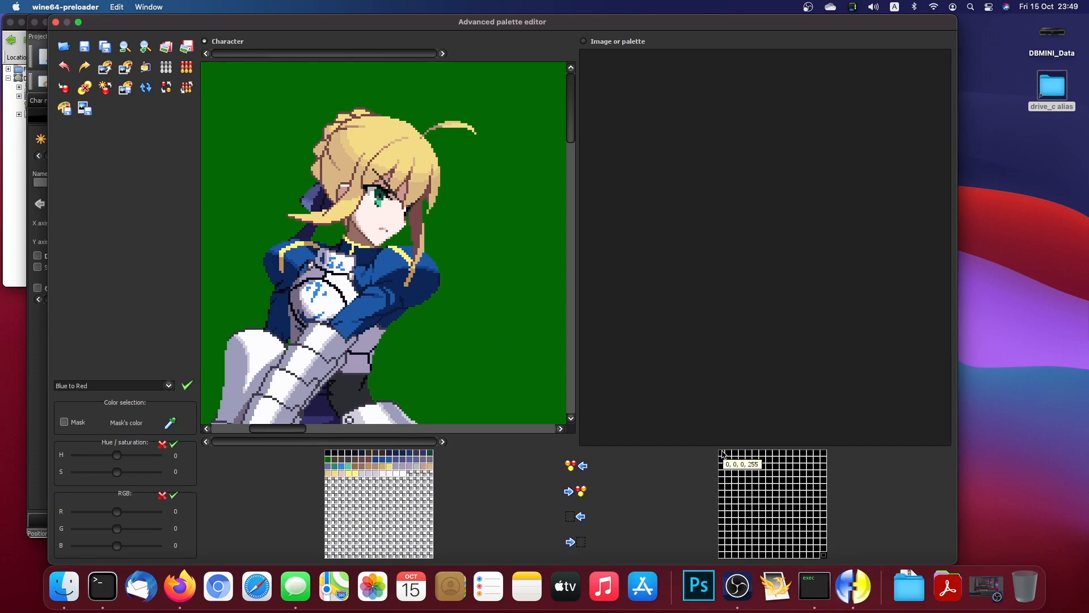
left_click(822, 554)
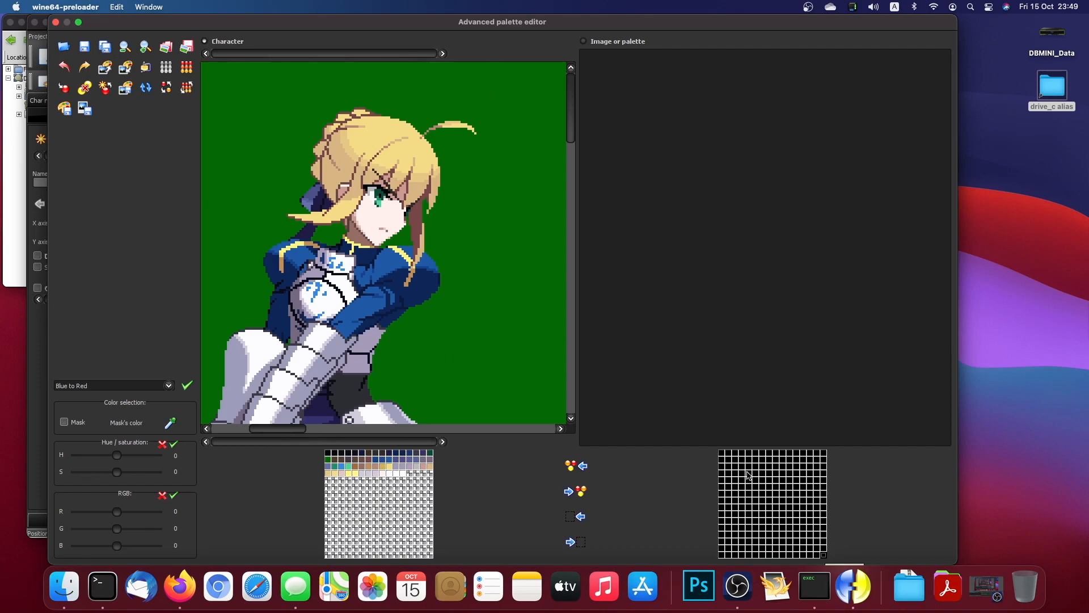
left_click(723, 454)
left_click(823, 555)
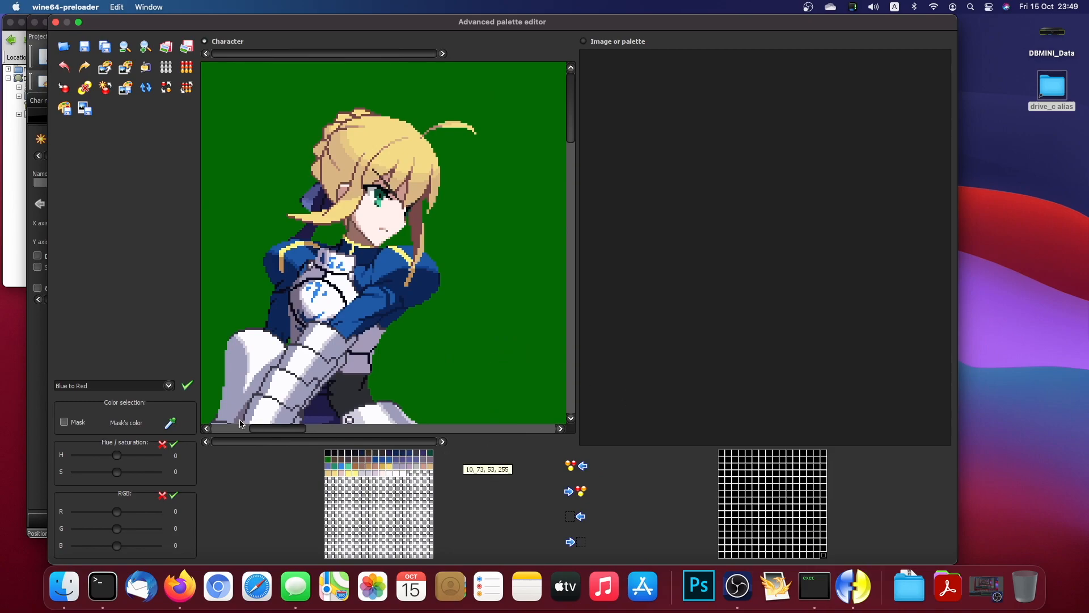
Step: Sample the green background colour and copy it into the first and last slots of the second palette
left_click(172, 423)
left_click(460, 371)
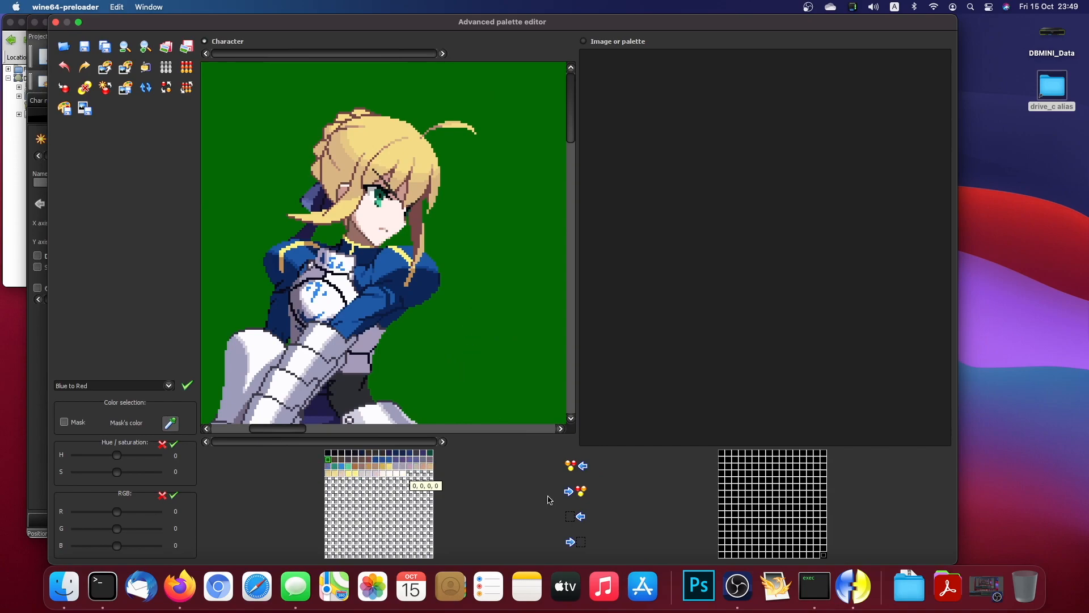
left_click(724, 455)
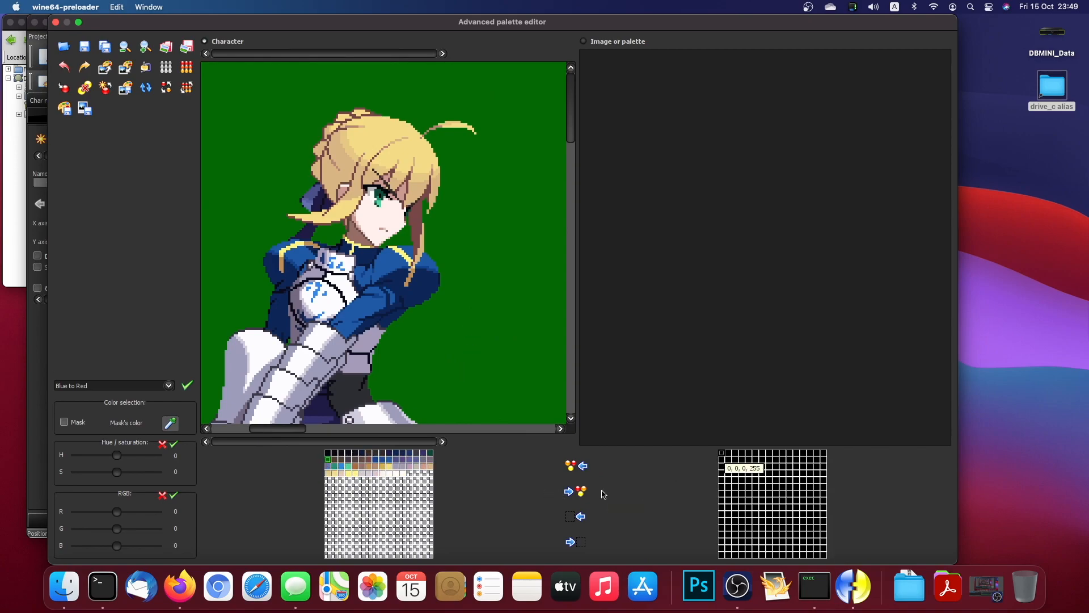
left_click(825, 555)
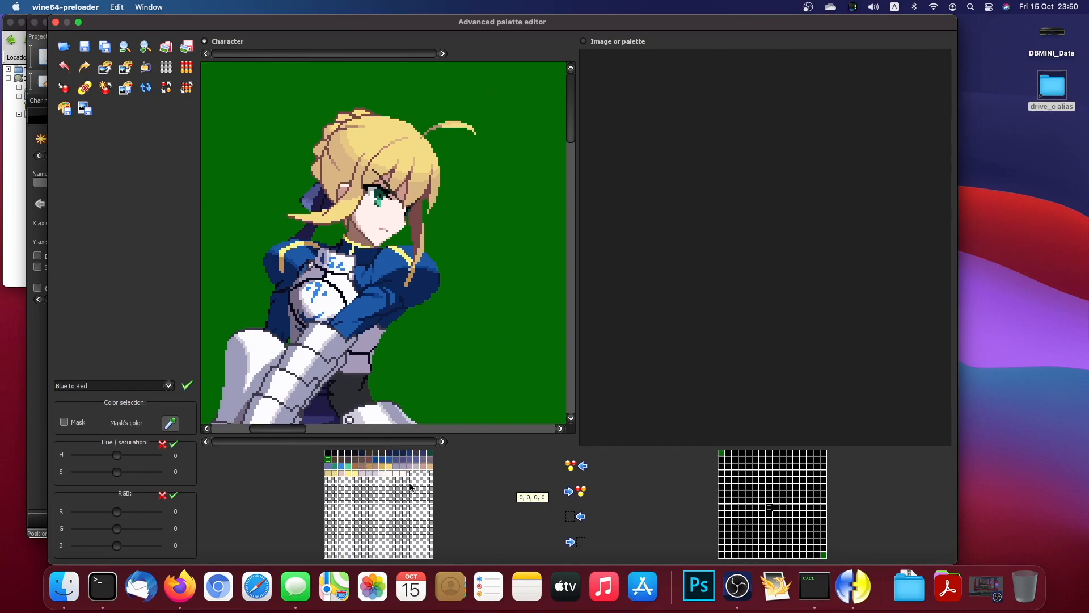
Step: Change the green background entry in the character palette to dark red #550000
double_click(330, 461)
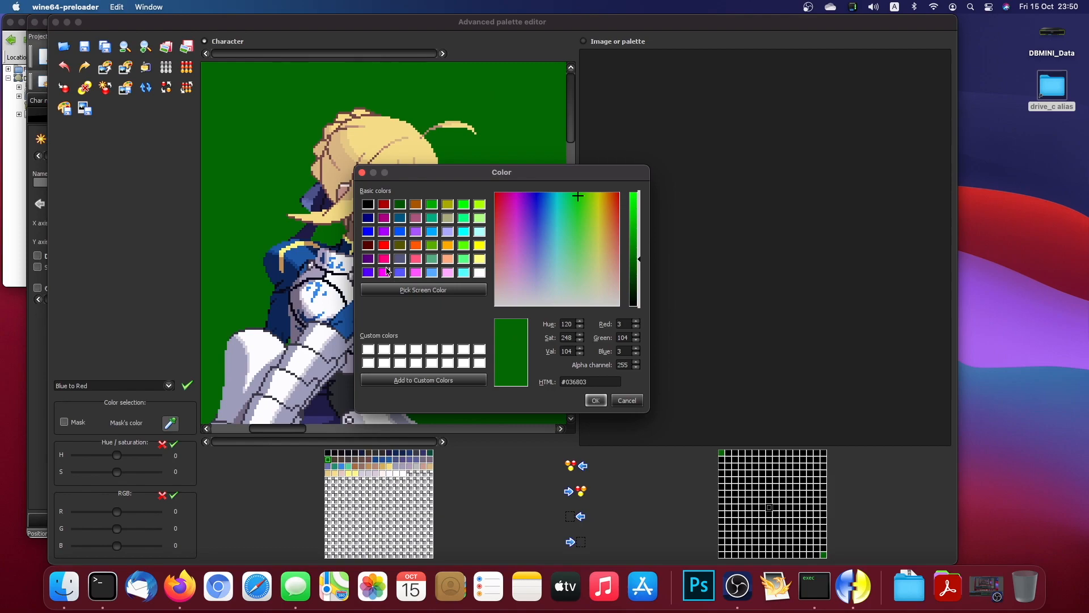
left_click(369, 245)
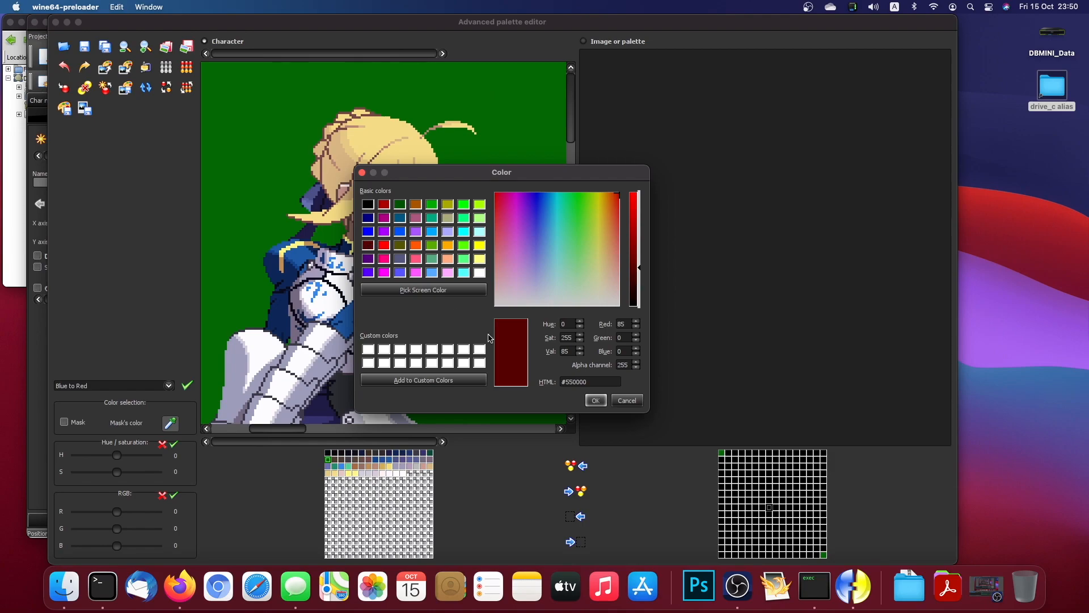
left_click(596, 401)
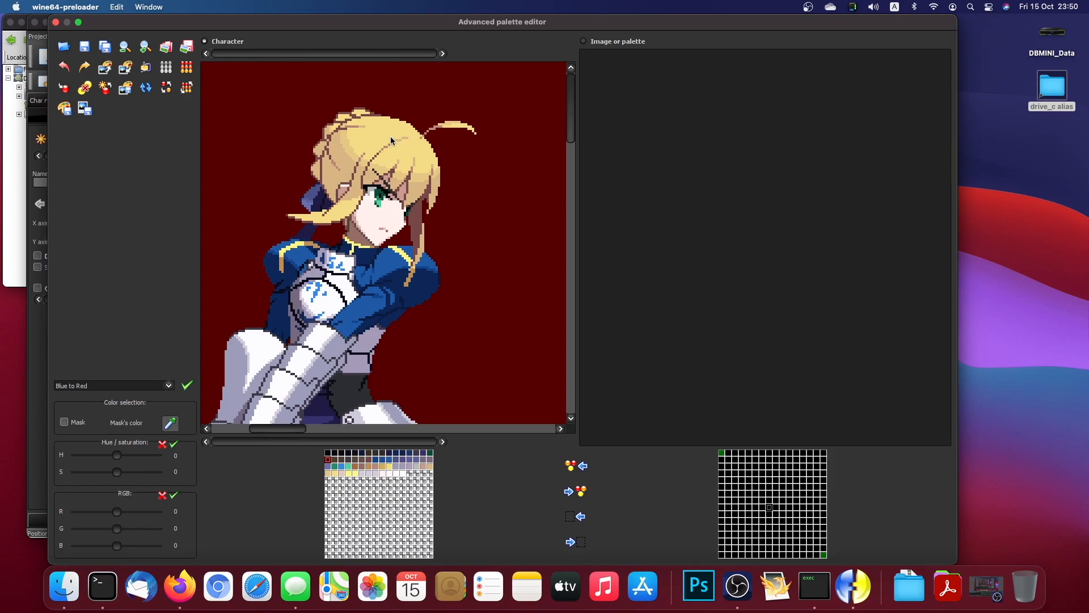
Step: Copy the lightest blonde hair colour into the second palette's third slot and change its character palette entry to dark red #550000
left_click(735, 454)
double_click(335, 477)
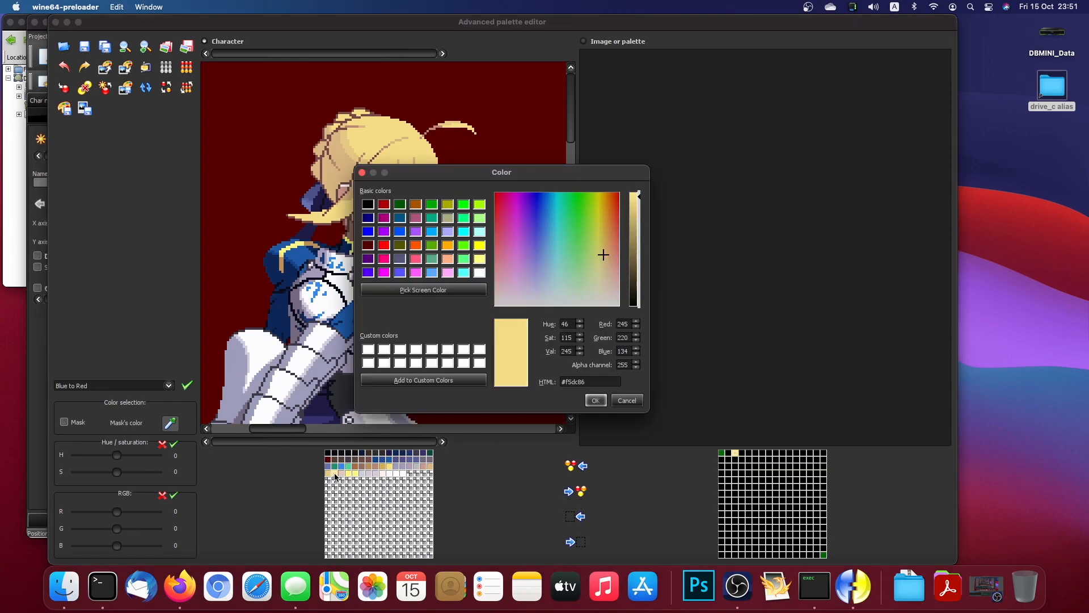
left_click(368, 245)
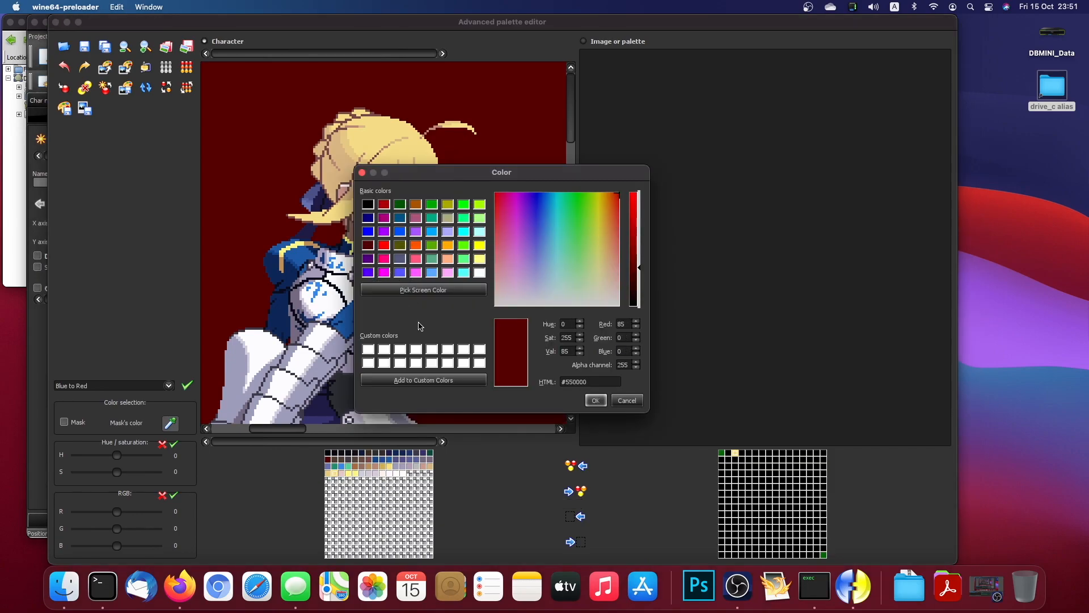
left_click(594, 401)
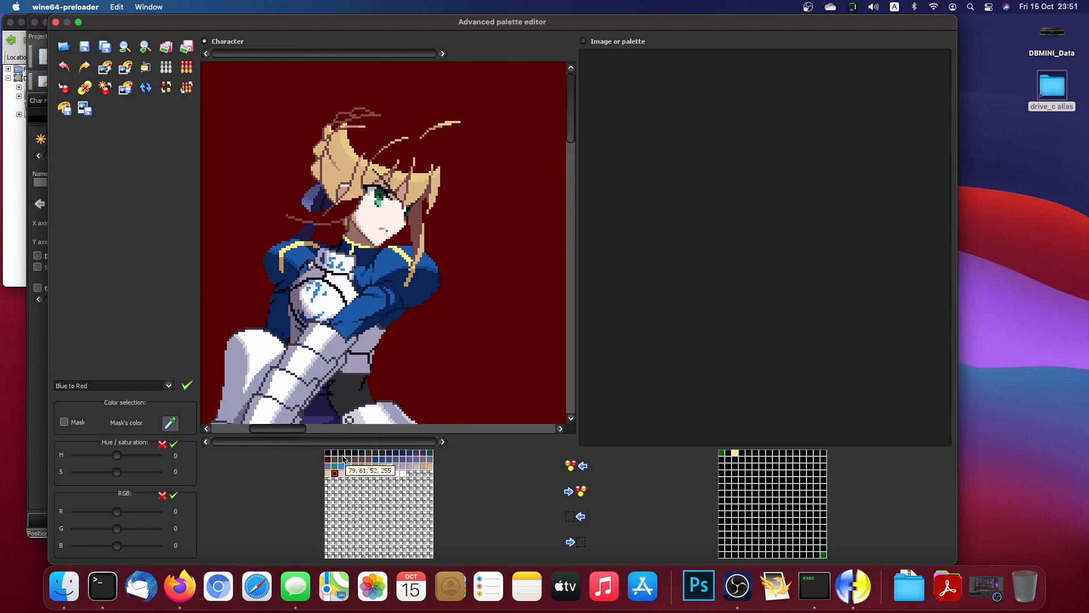
Step: Undo the lightest blonde's replacement in the character palette and redo it
left_click(356, 472)
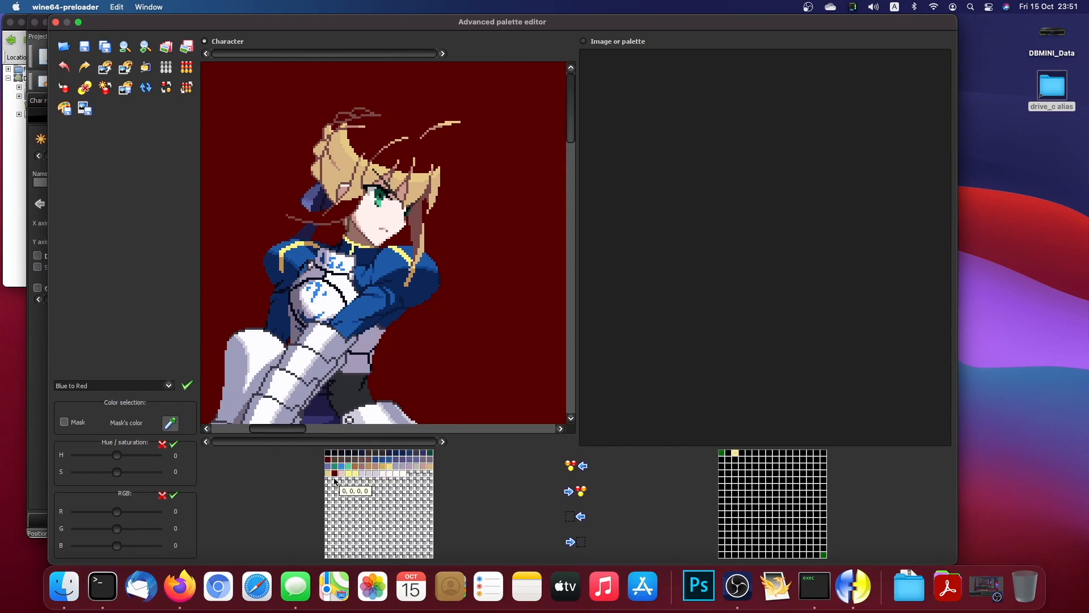
left_click(334, 473)
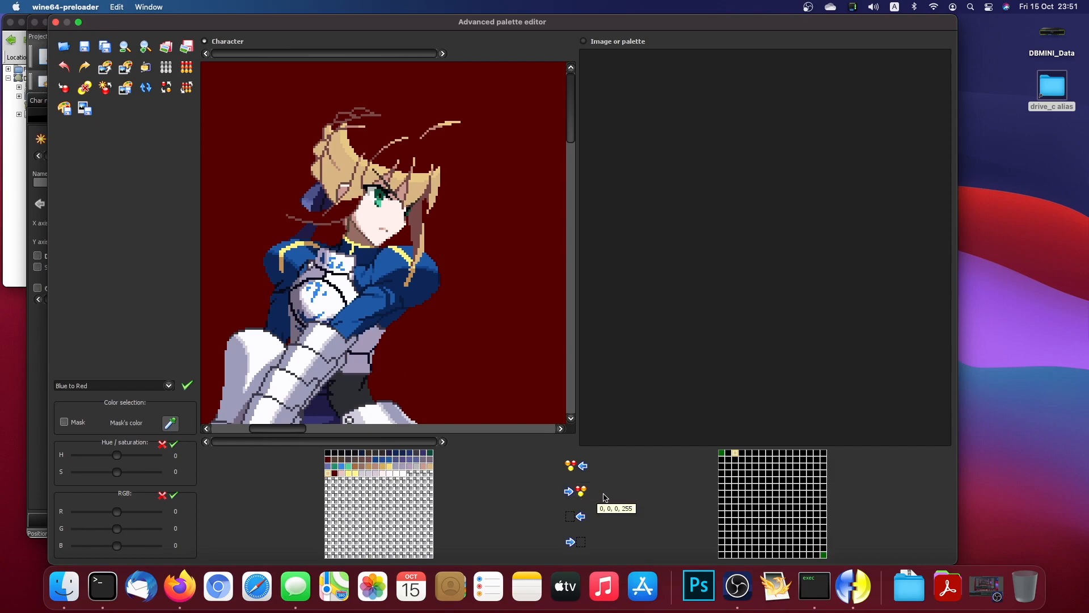
left_click(63, 68)
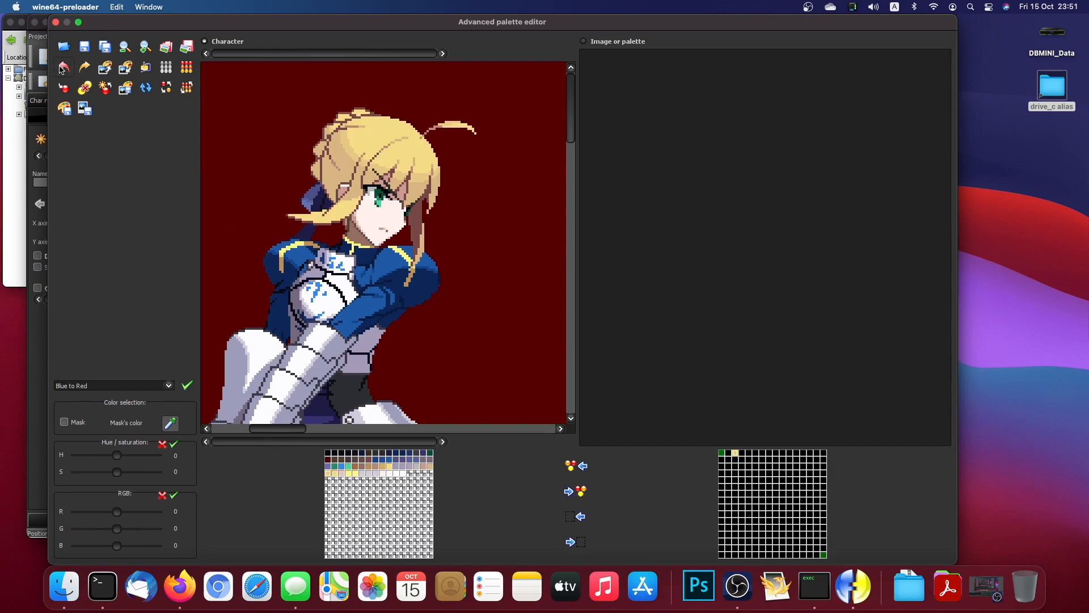
left_click(85, 67)
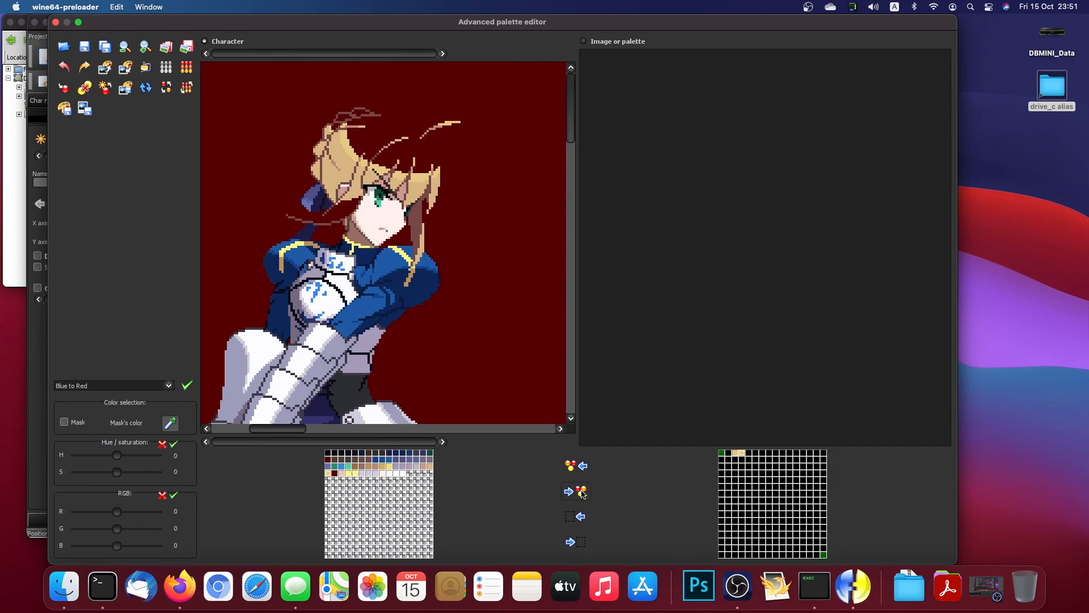
Step: Compare the colour values of the two blonde shades in the second palette's third and fourth slots
left_click(727, 474)
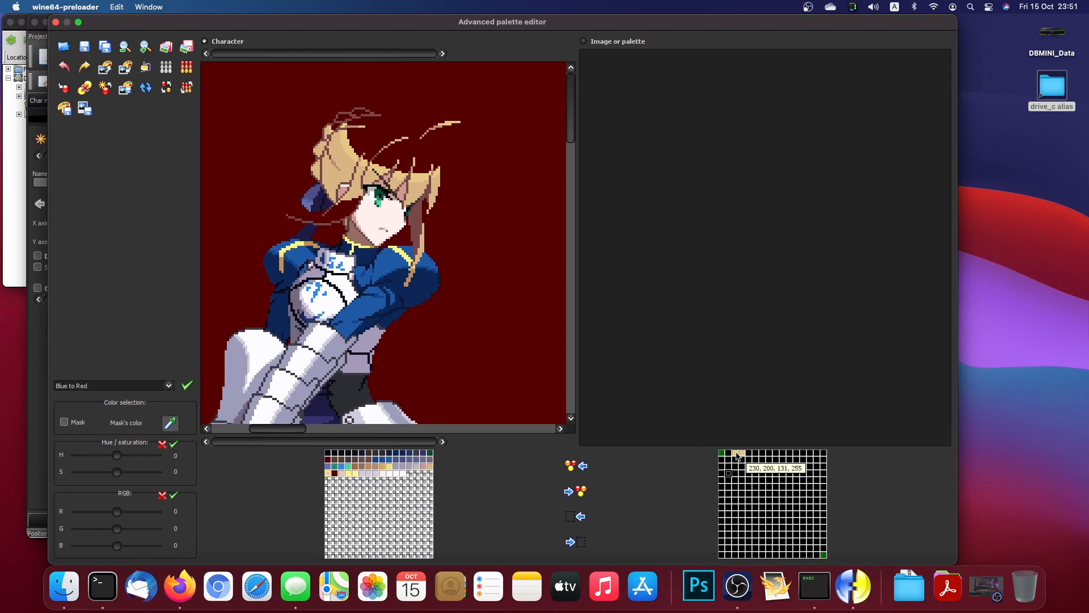
left_click(737, 455)
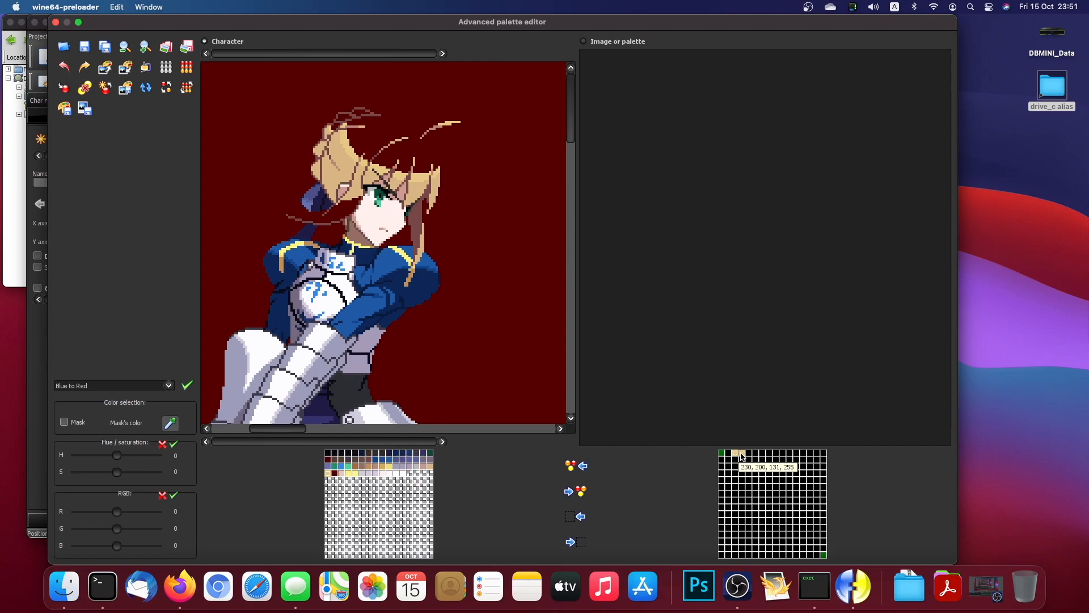
left_click(742, 454)
left_click(583, 41)
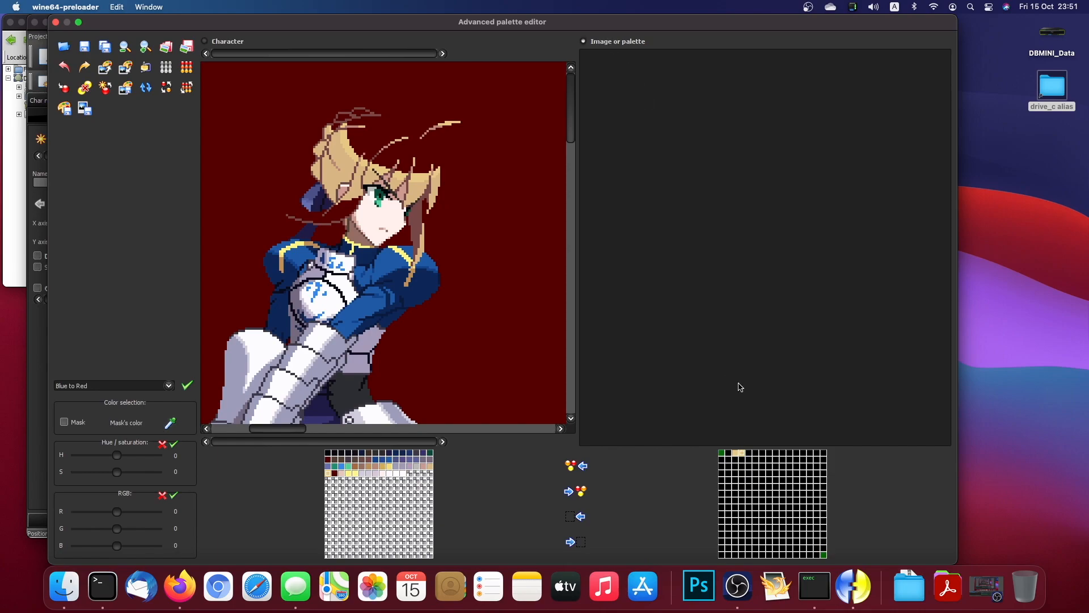
double_click(738, 455)
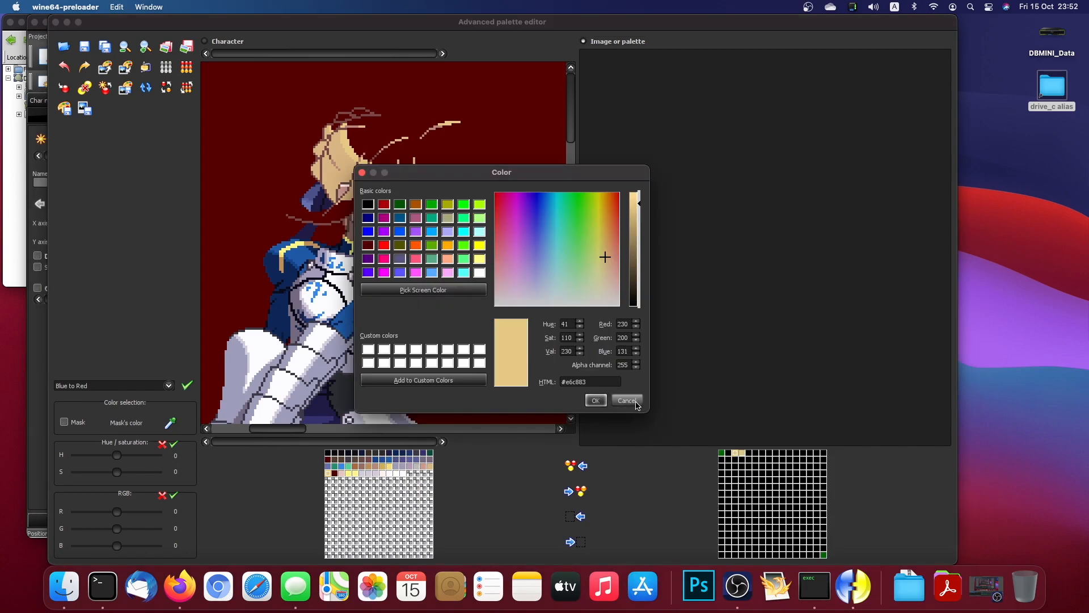
left_click(636, 404)
double_click(740, 454)
left_click(631, 400)
double_click(736, 454)
left_click(627, 401)
left_click(204, 41)
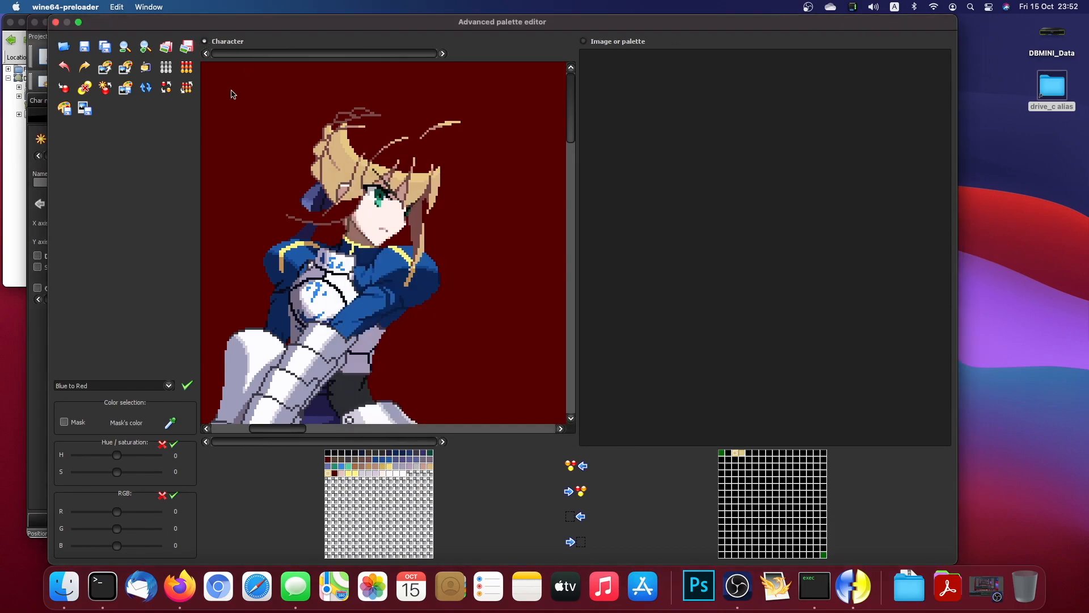
Step: Undo the lightest blonde's replacement and set that character palette entry to dark red #550000 again
left_click(61, 67)
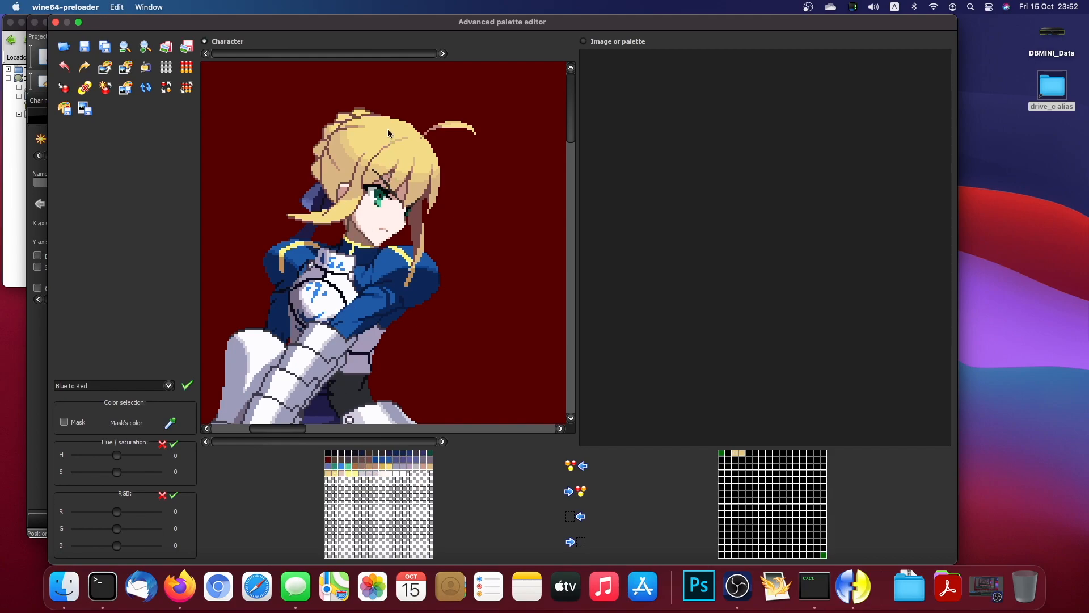
left_click(170, 422)
double_click(334, 475)
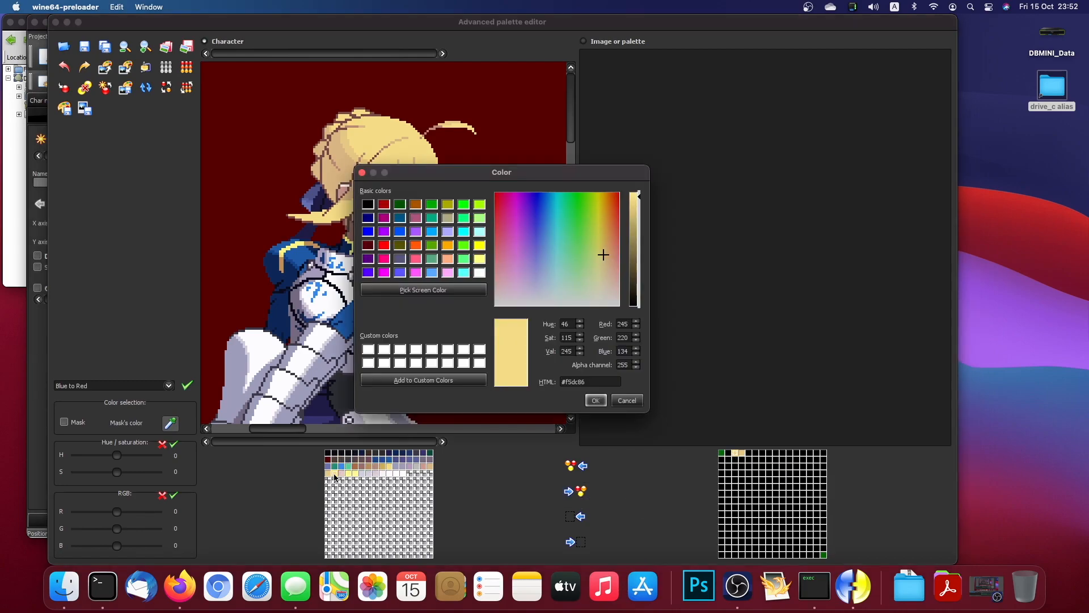
left_click(369, 244)
left_click(596, 400)
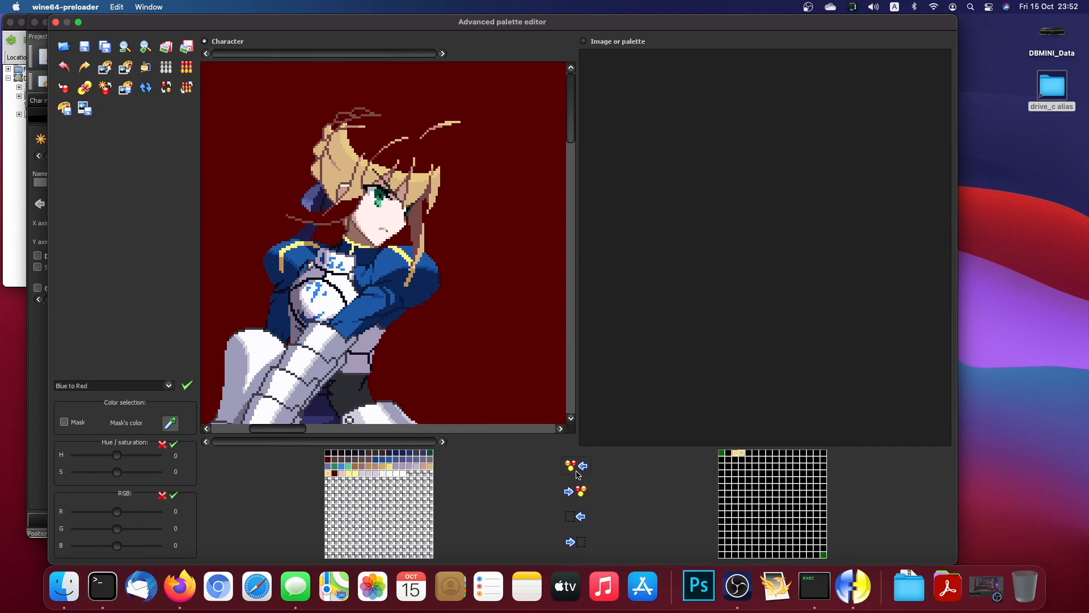
Step: Change the second blonde hair shade in the character palette to dark red #550000
double_click(329, 473)
left_click(369, 244)
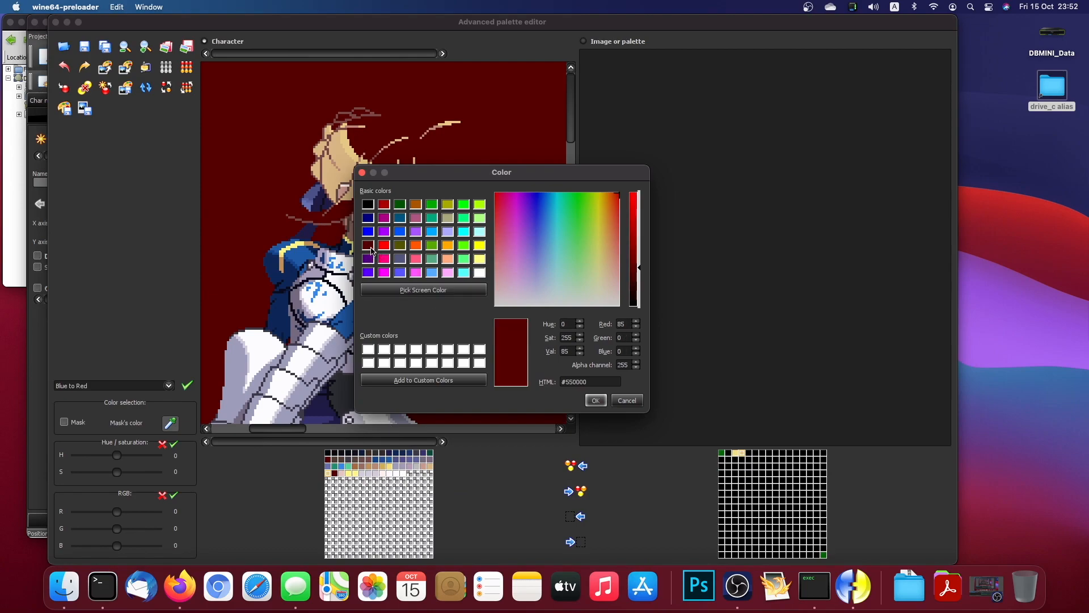
left_click(598, 400)
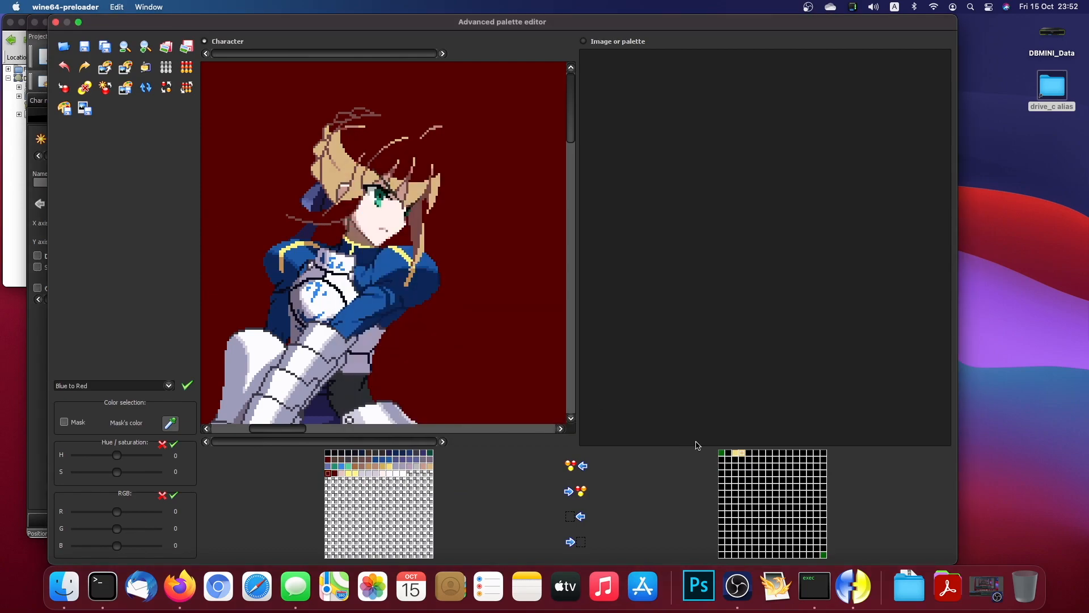
Step: Copy the third blonde hair shade into the second palette's fifth slot and set its character palette entry to dark red #550000
left_click(748, 453)
double_click(431, 469)
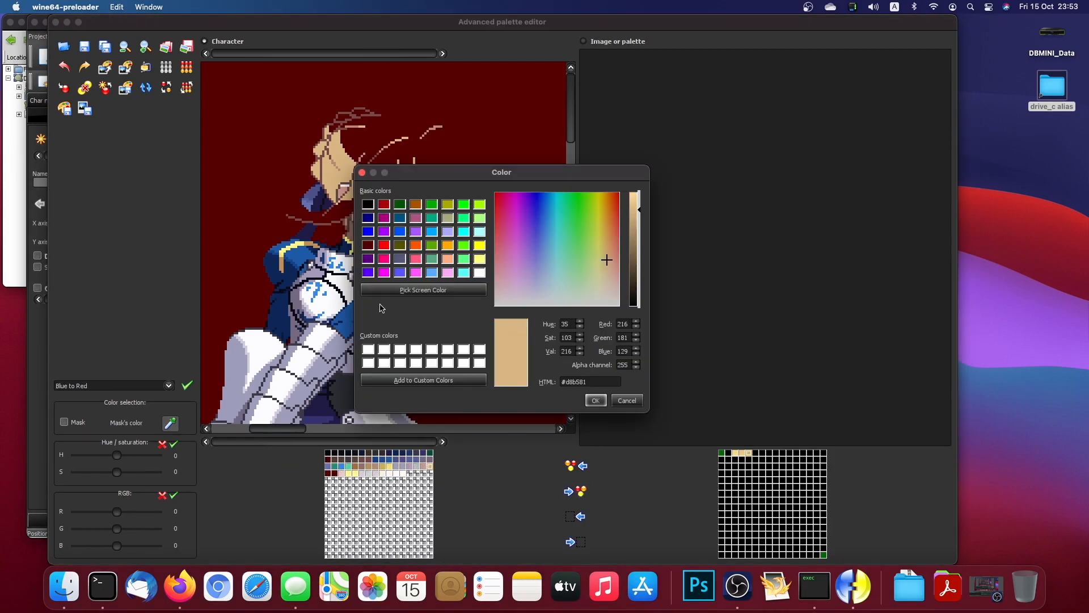
left_click(368, 245)
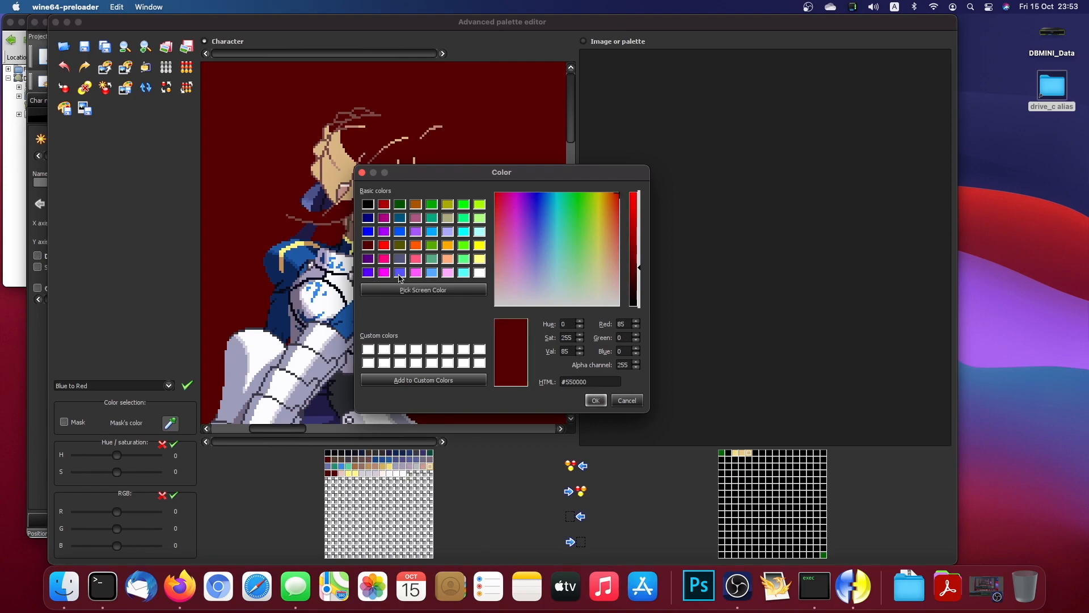
left_click(590, 402)
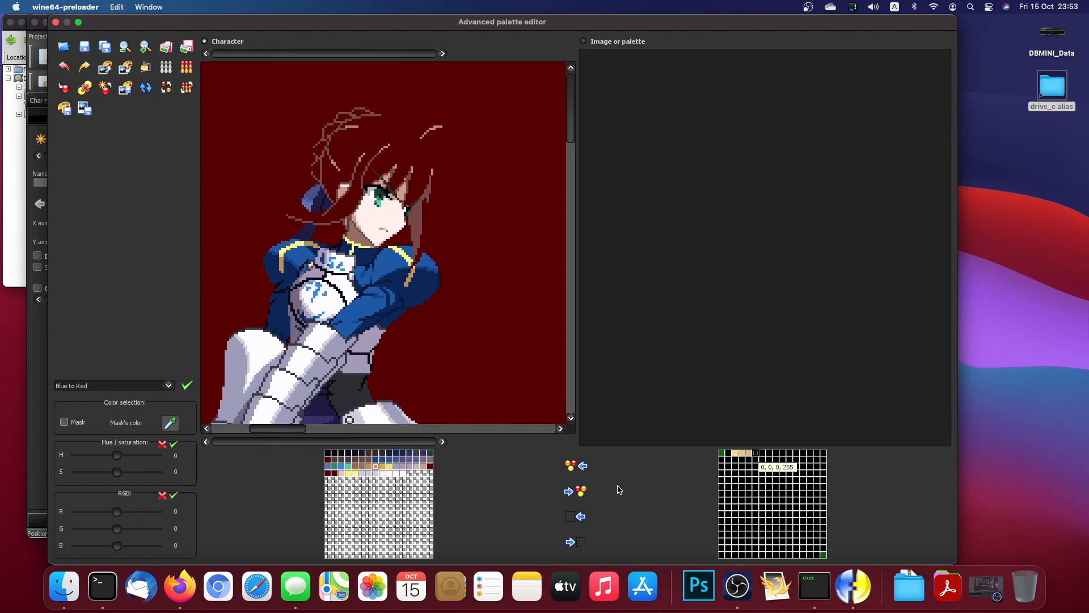
Step: Copy the pinkish-tan hair shade into the second palette's sixth slot and set its character palette entry to dark red #550000
left_click(583, 491)
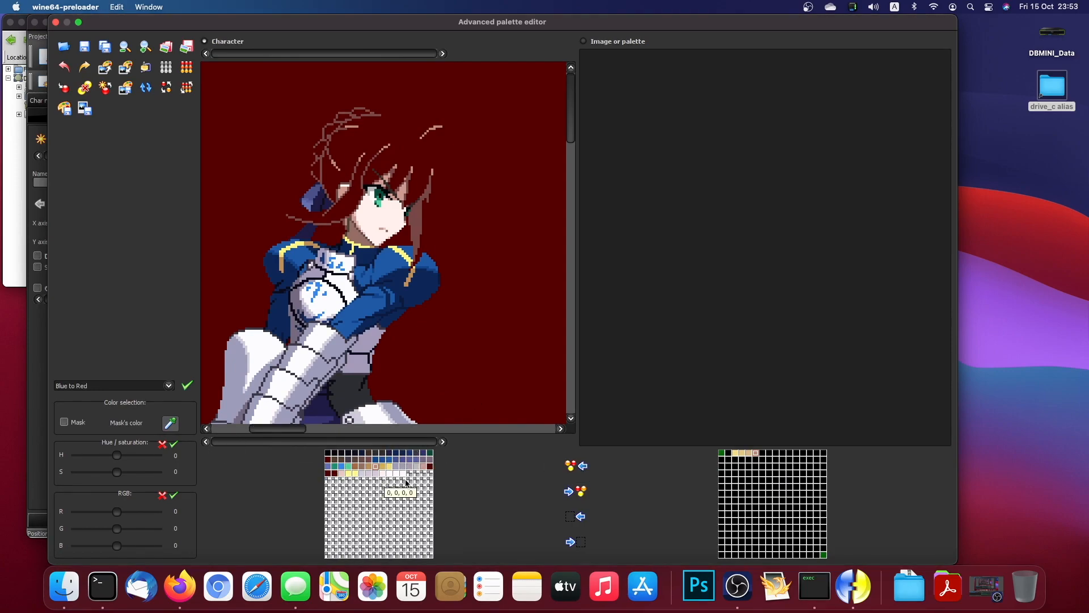
double_click(376, 467)
left_click(368, 247)
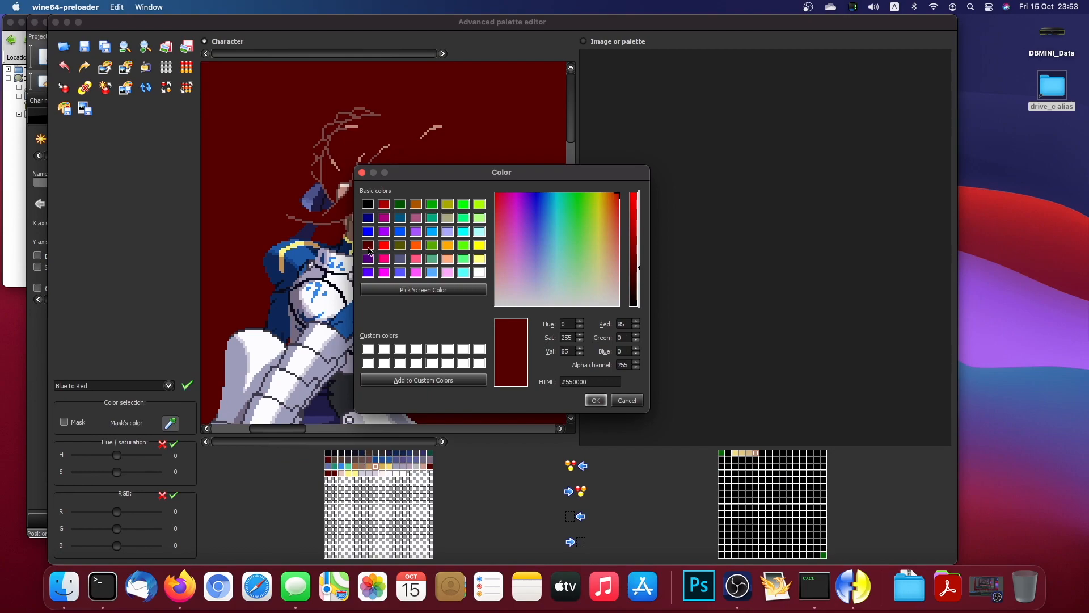
left_click(596, 400)
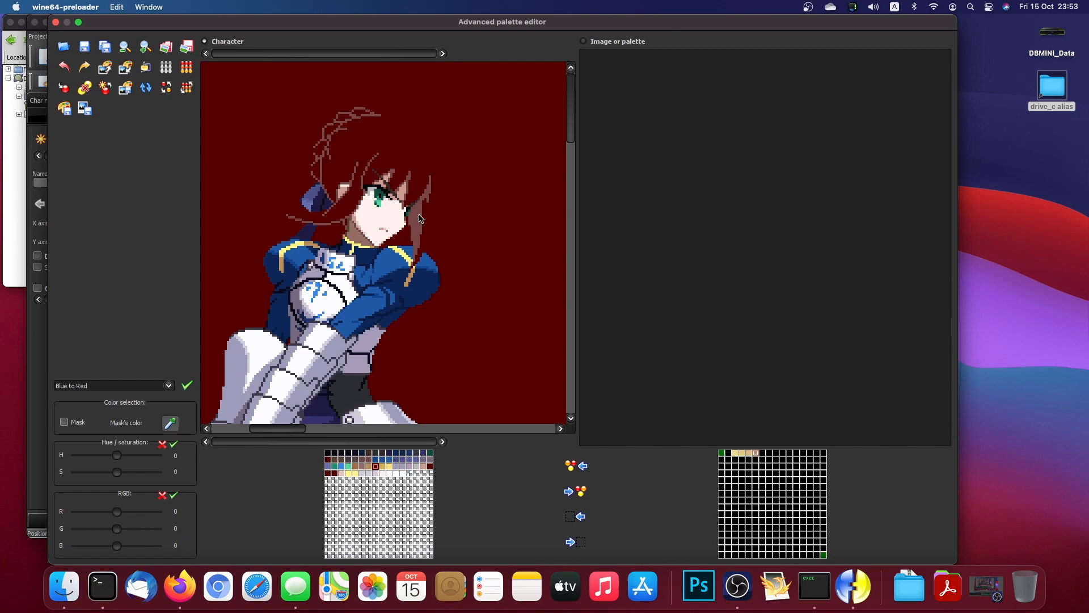
Step: Copy the reddish-brown hair outline shade into the second palette's seventh slot and change its character palette entry to dark red
left_click(763, 452)
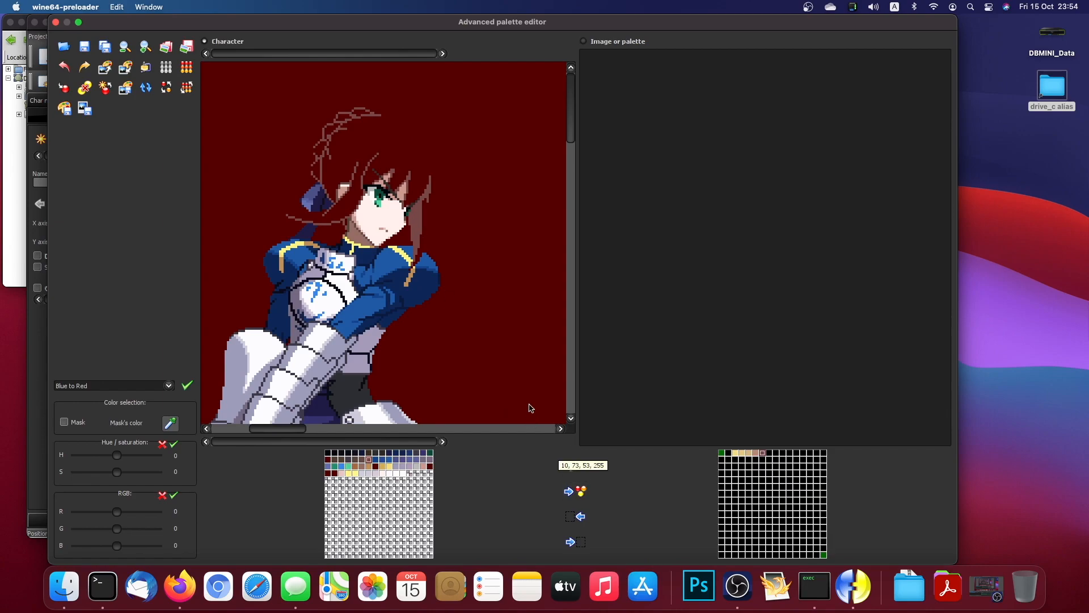
double_click(370, 460)
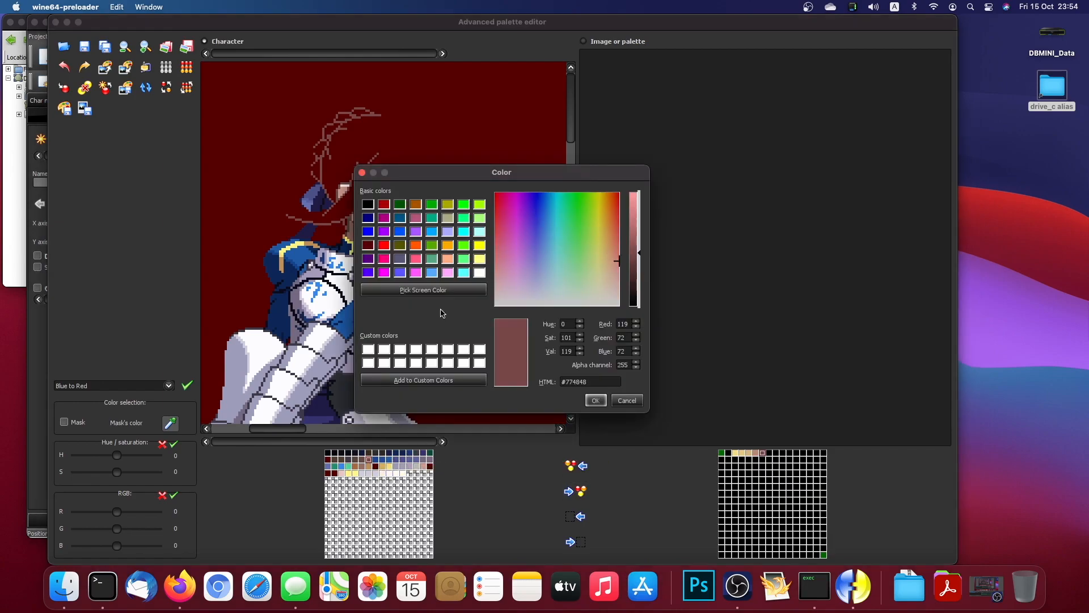
left_click(595, 400)
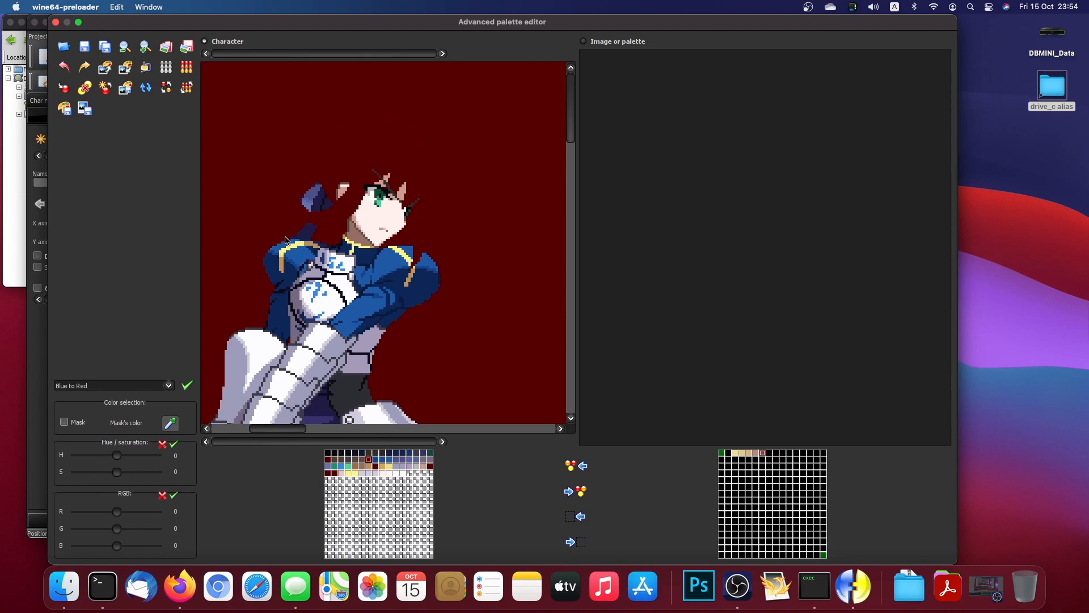
Step: Copy the light green eye shade into the second palette's tenth slot and change its character palette entry to dark red
left_click_drag(569, 86, 573, 151)
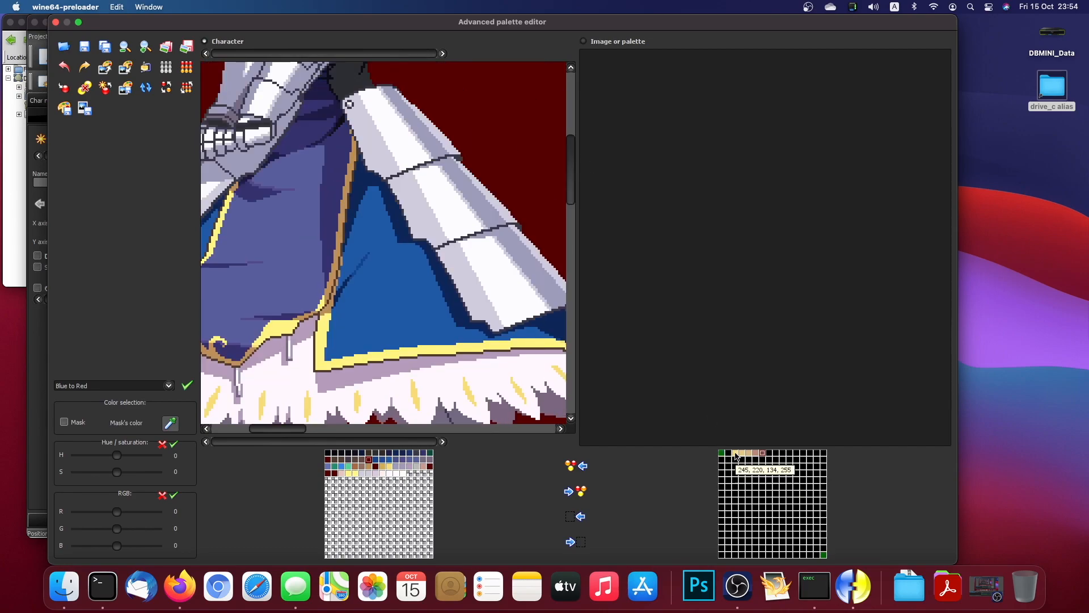
left_click_drag(573, 172, 571, 127)
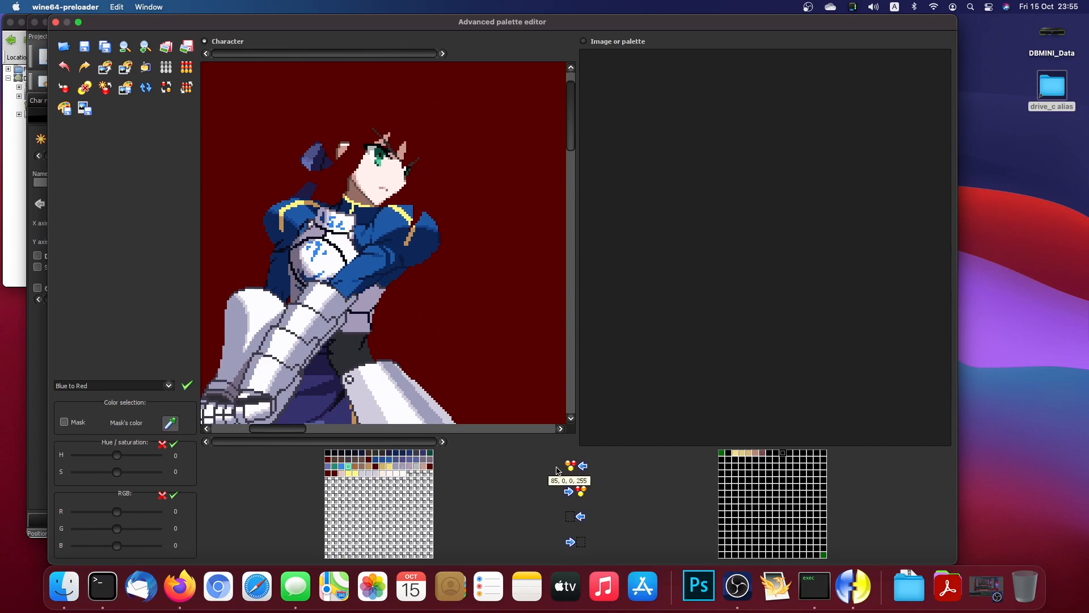
left_click(790, 453)
double_click(347, 467)
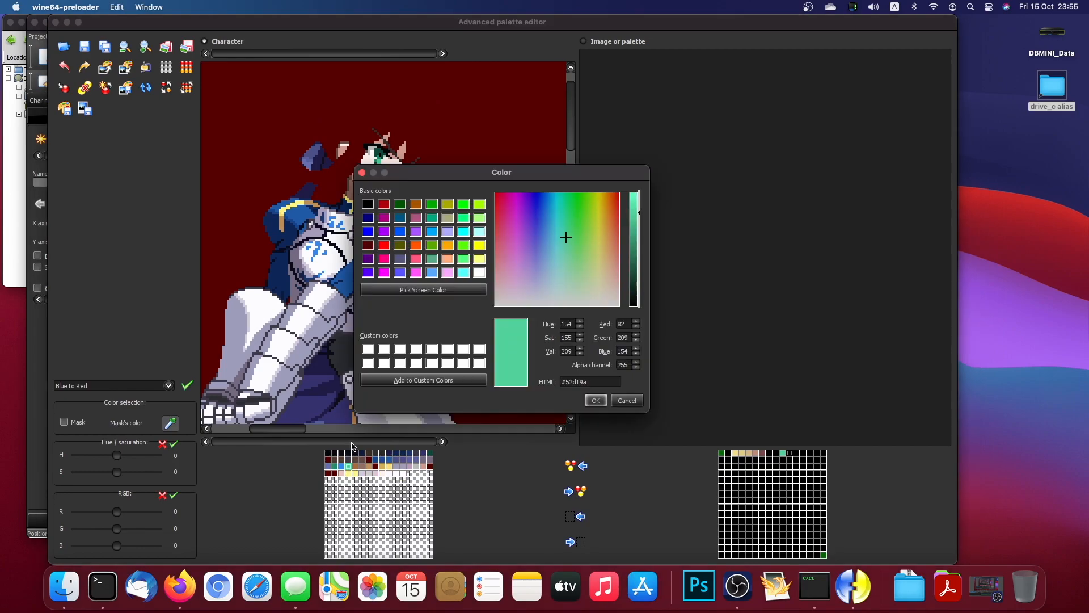
left_click(369, 245)
left_click(594, 400)
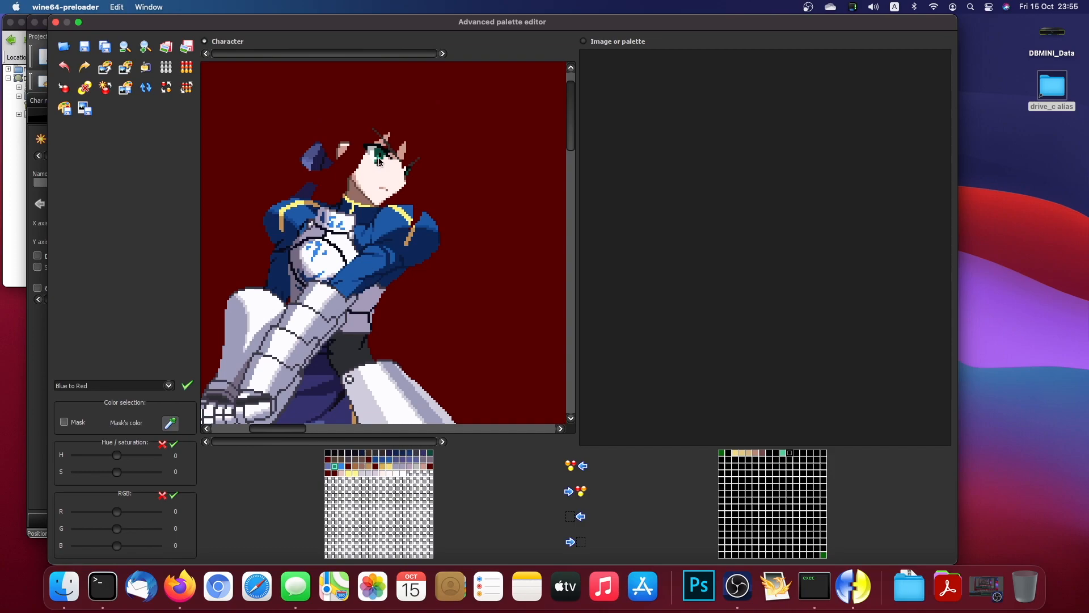
Step: Copy the medium green eye shade into the second palette's eleventh slot and set its character palette entry to dark red #550000
left_click(580, 492)
left_click(797, 453)
double_click(335, 466)
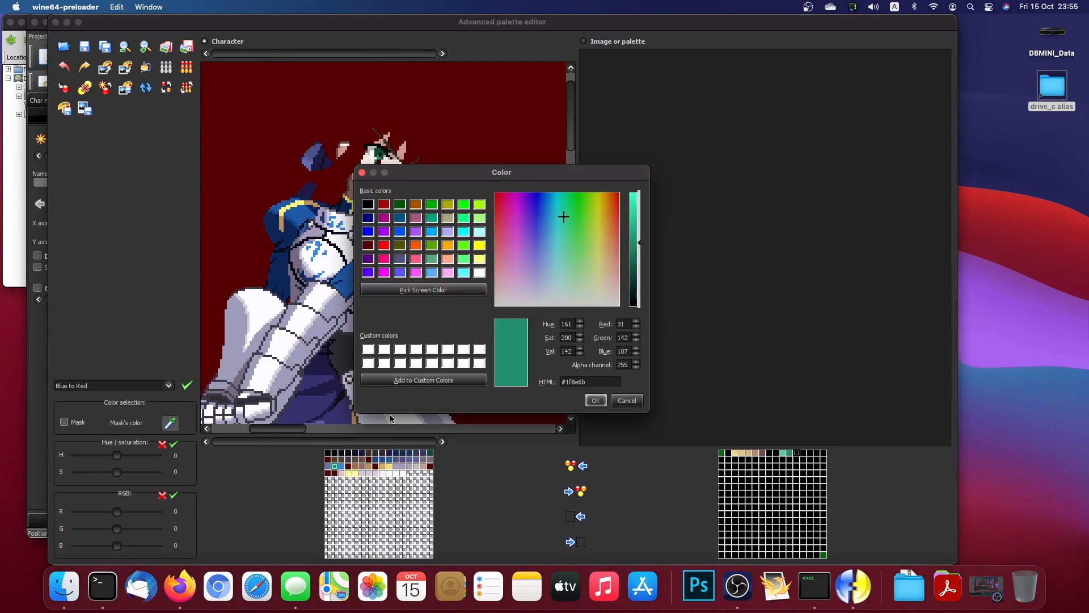
left_click(368, 245)
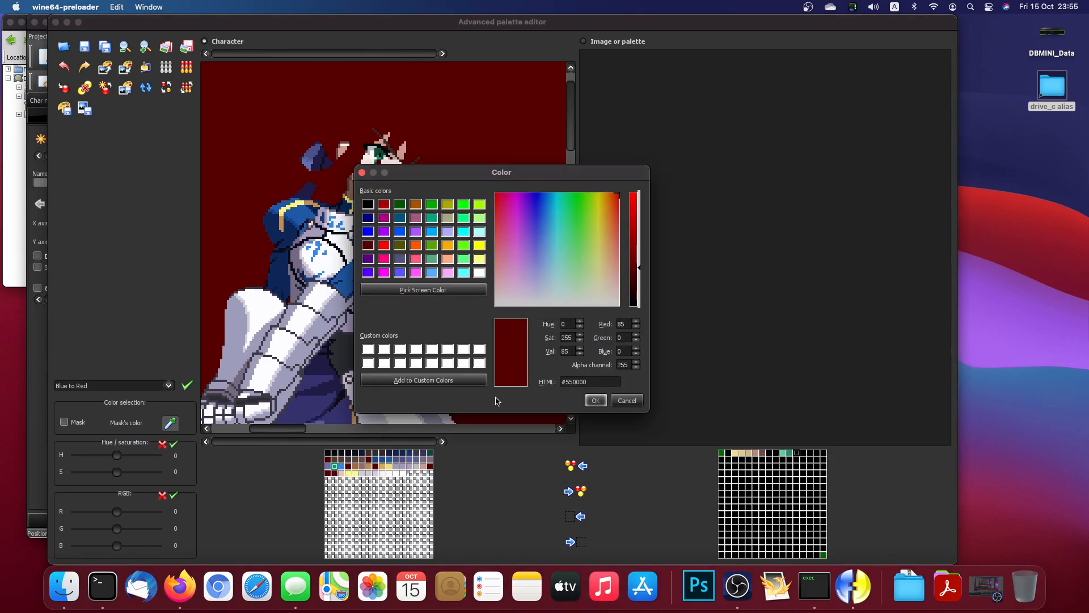
left_click(596, 400)
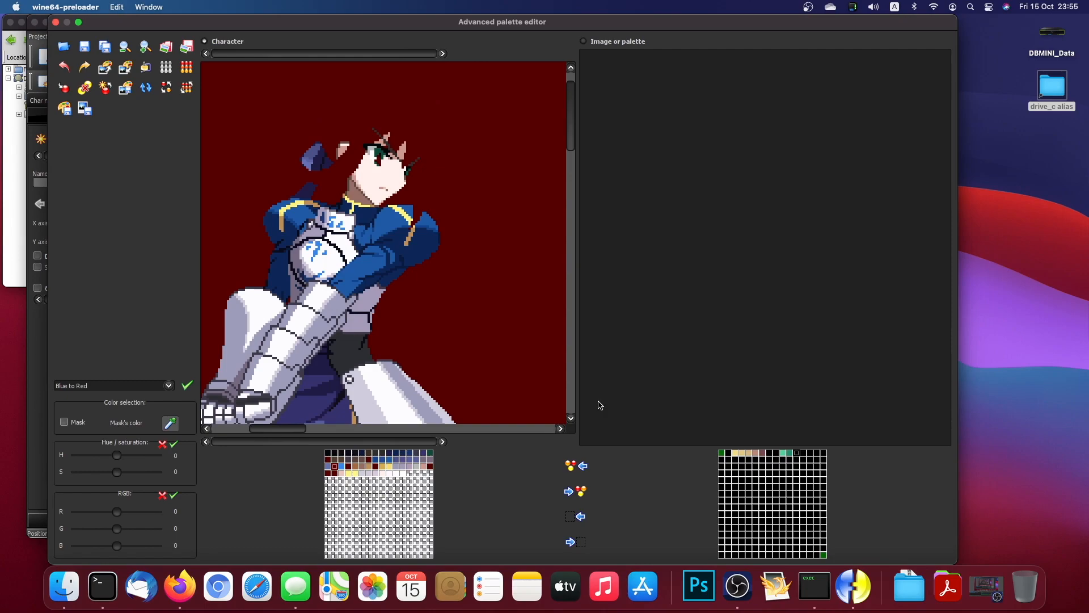
Step: Copy the dark green eye shade into the second palette's twelfth slot and set its character palette entry to dark red #550000
left_click(798, 454)
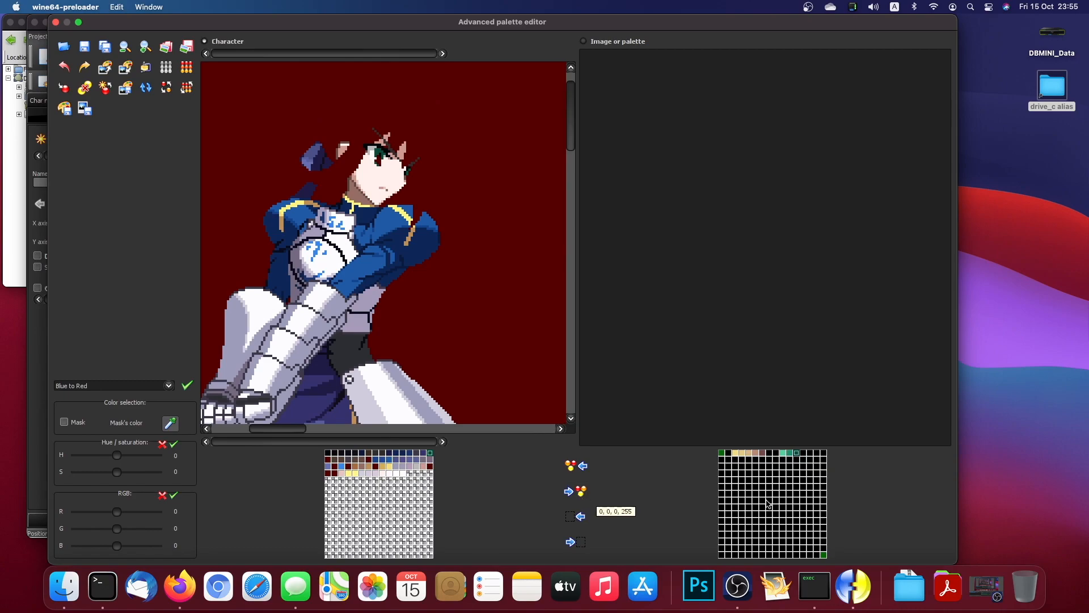
left_click(803, 454)
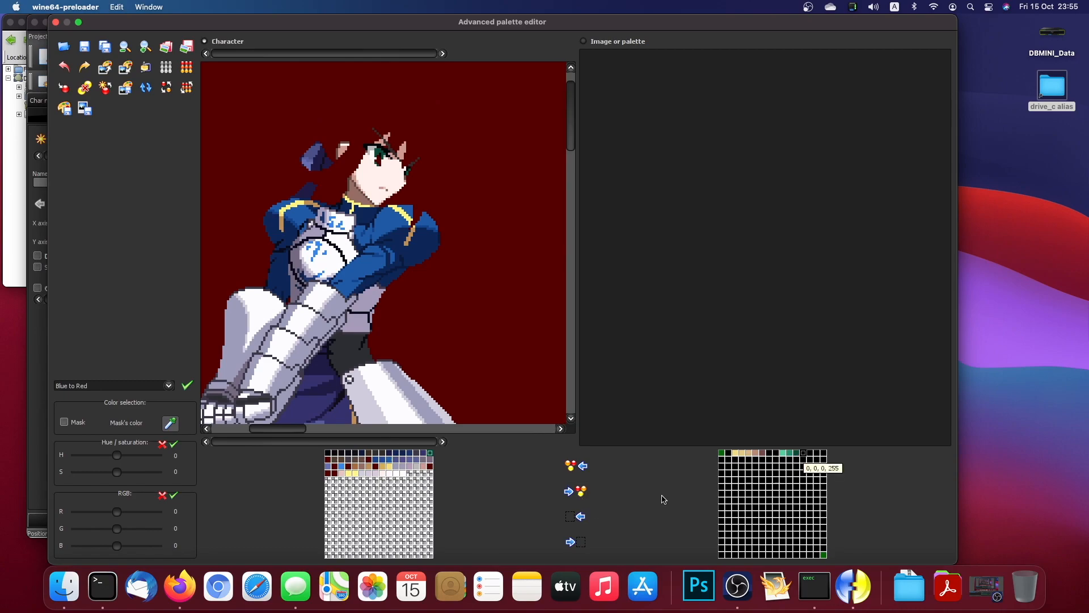
double_click(431, 453)
left_click(369, 242)
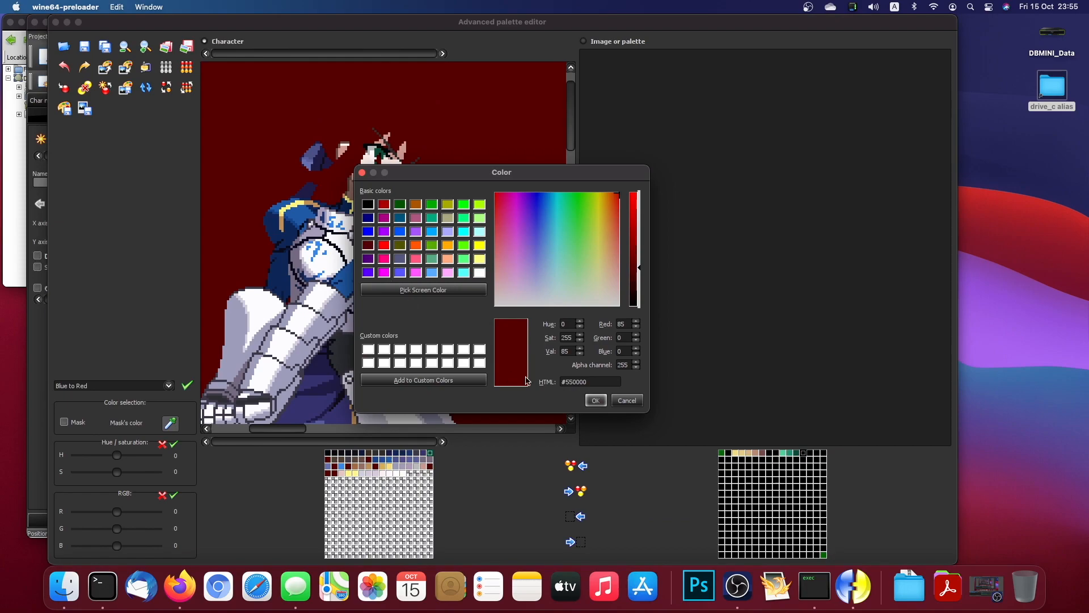
left_click(605, 399)
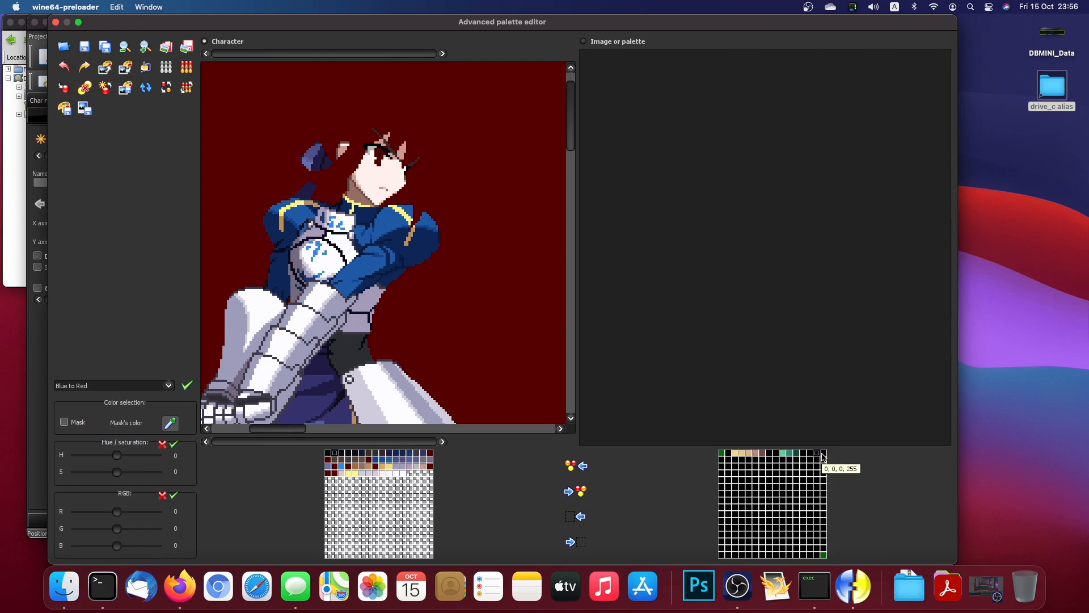
Step: Set the near-black second entry of the character palette's first row to dark red #550000
double_click(334, 454)
left_click(366, 245)
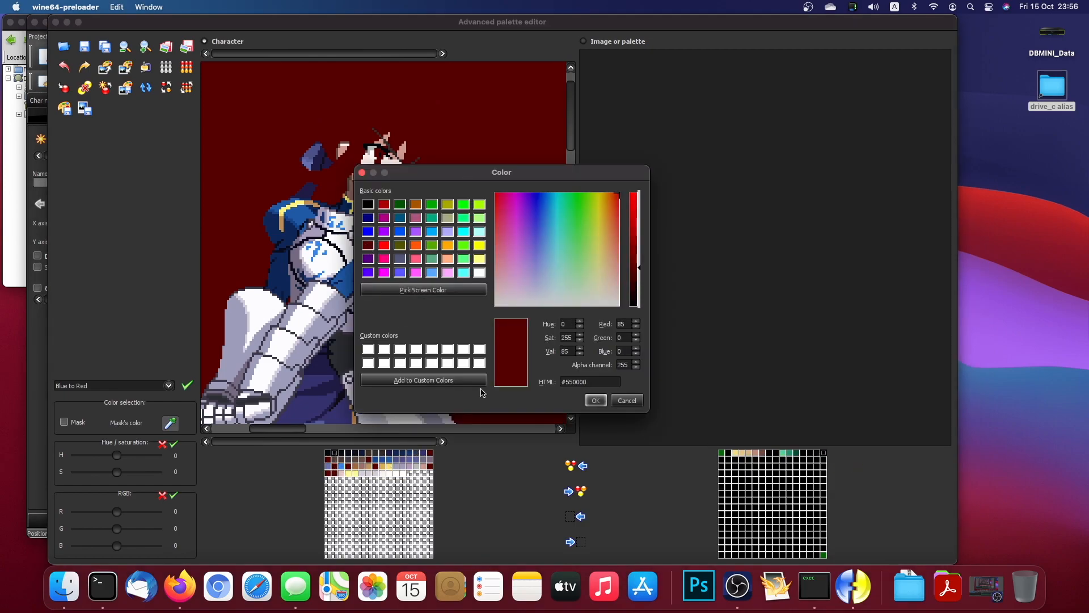
left_click(595, 400)
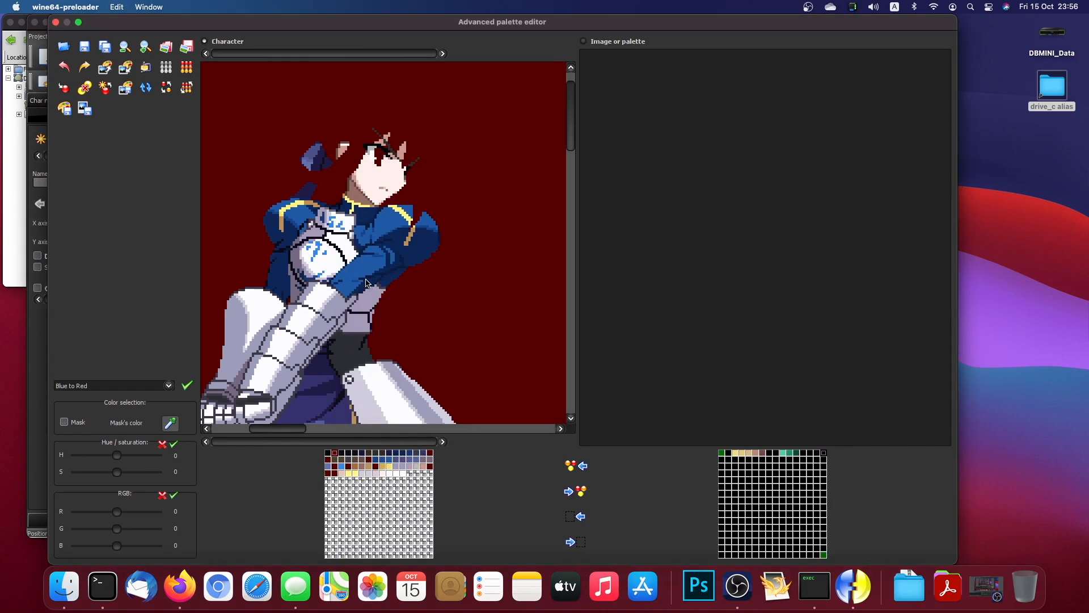
Step: Change the dark brown ninth entry of the character palette's first row to dark red
left_click(784, 460)
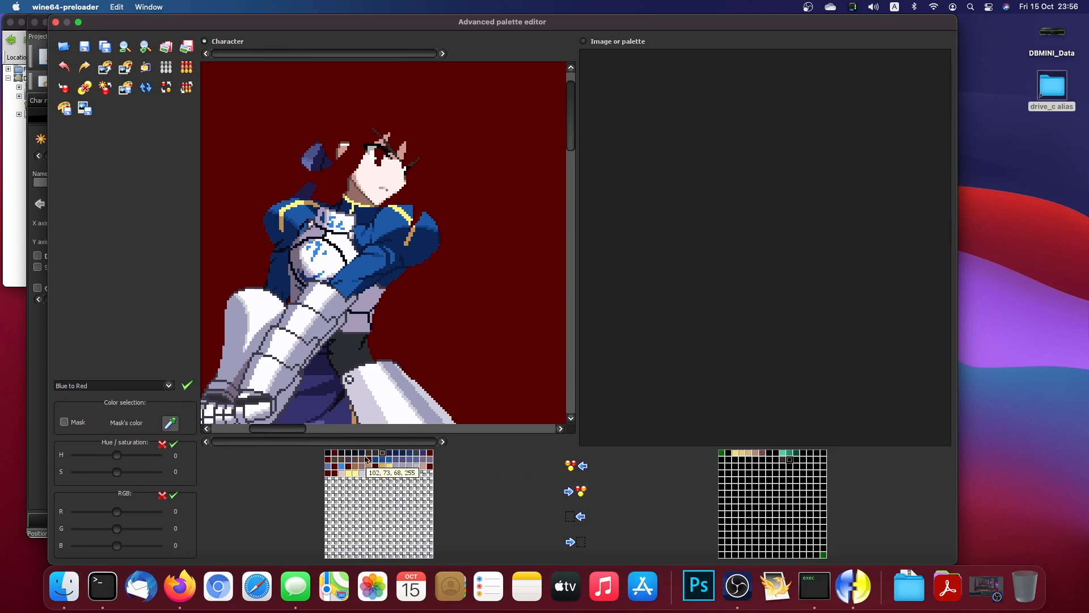
double_click(382, 454)
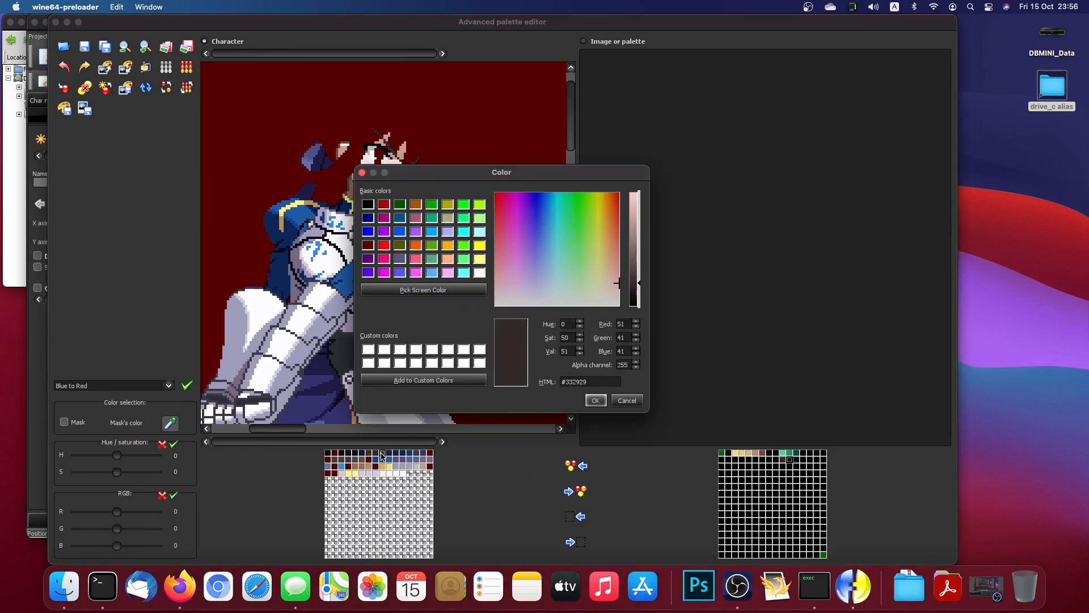
left_click(373, 246)
left_click(595, 400)
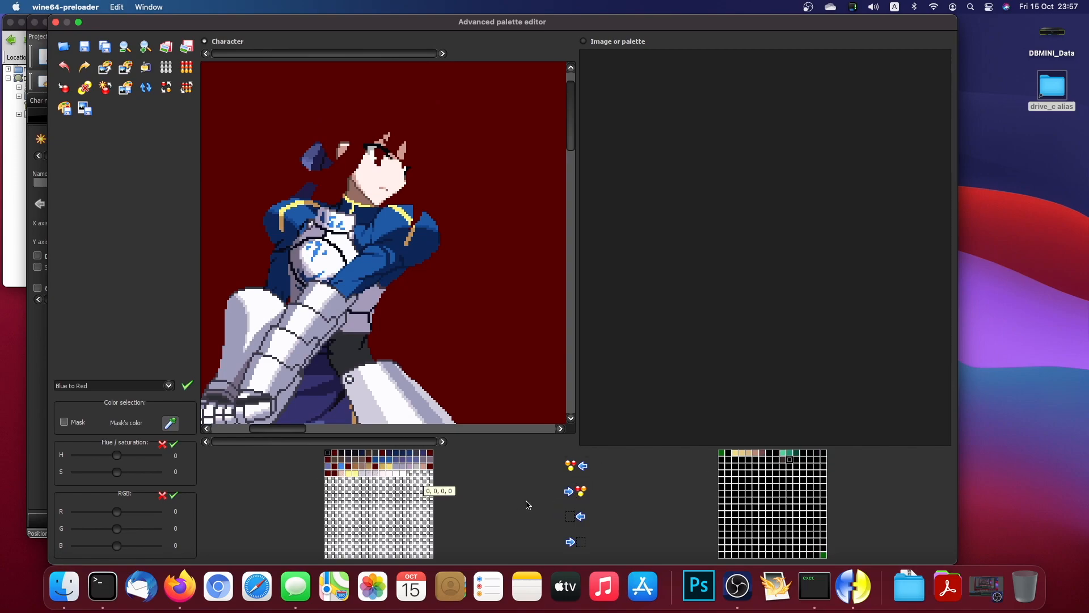
Step: Change the near-black first entry of the character palette to dark red
left_click(789, 494)
double_click(329, 453)
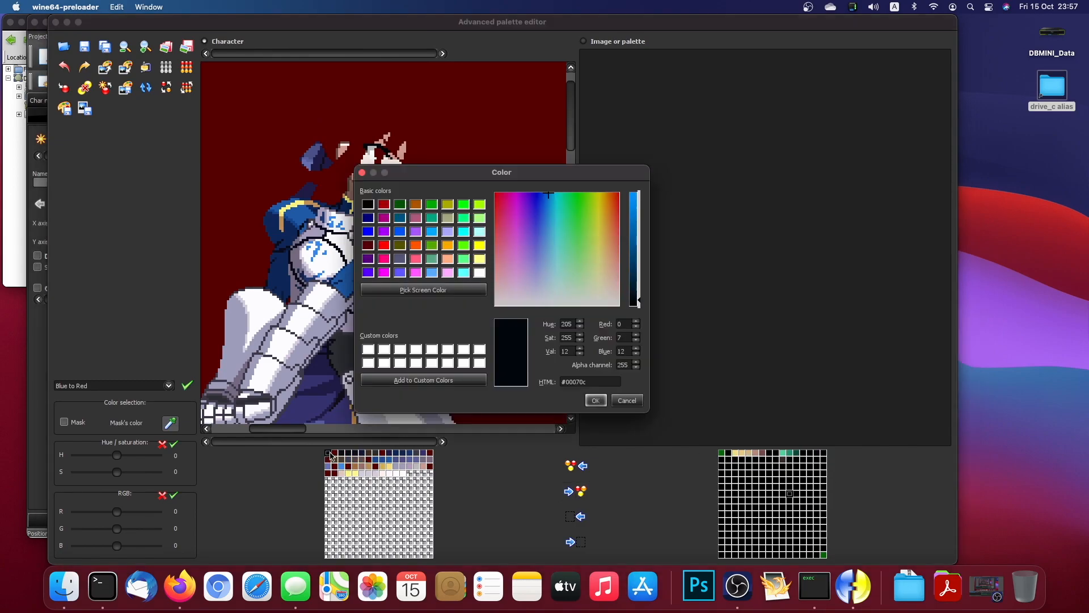
left_click(368, 245)
left_click(595, 400)
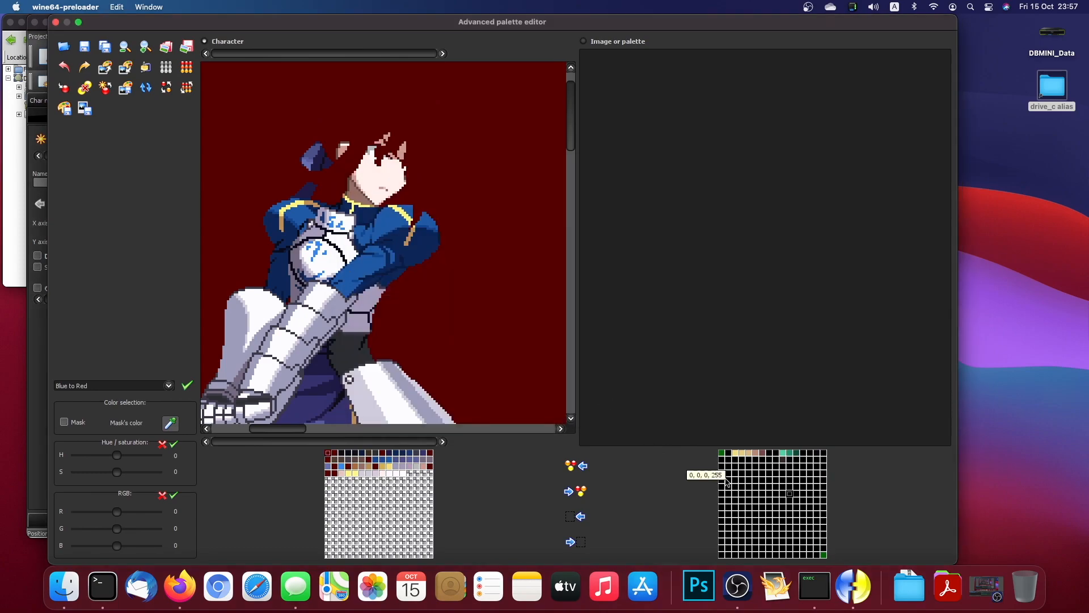
Step: Copy the near-white eye shade into the thirteenth slot of the second palette's second row and change its character palette entry to dark red
left_click(792, 460)
left_click(798, 460)
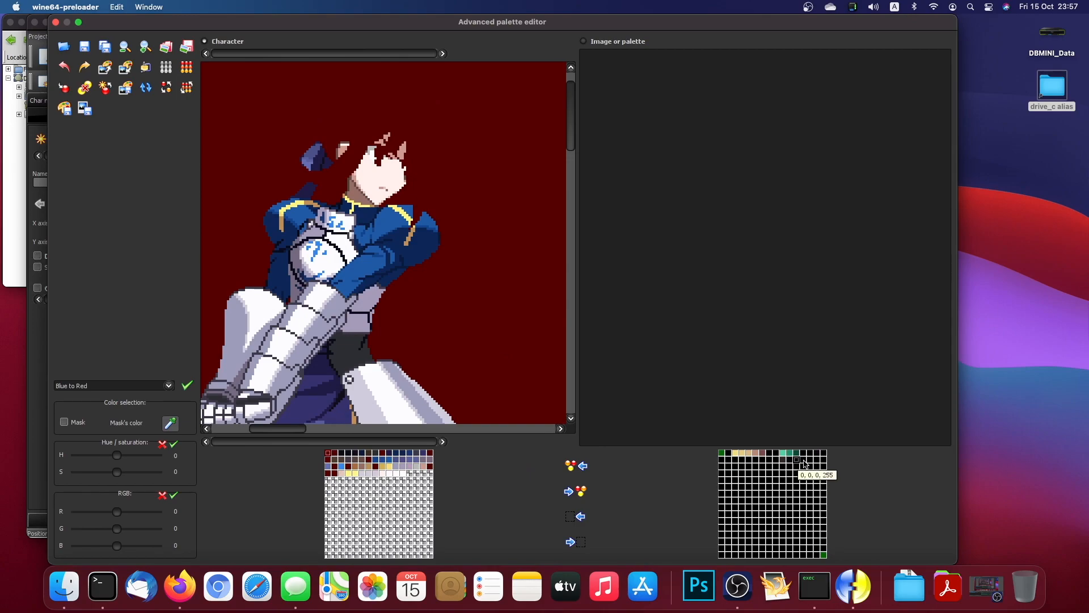
left_click(803, 460)
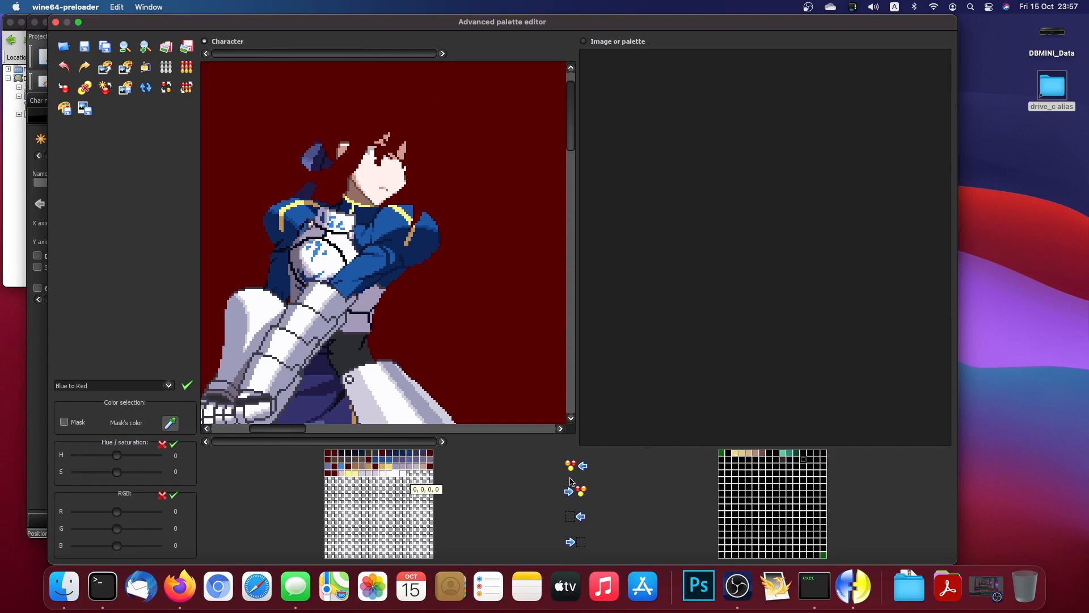
left_click(579, 496)
double_click(396, 474)
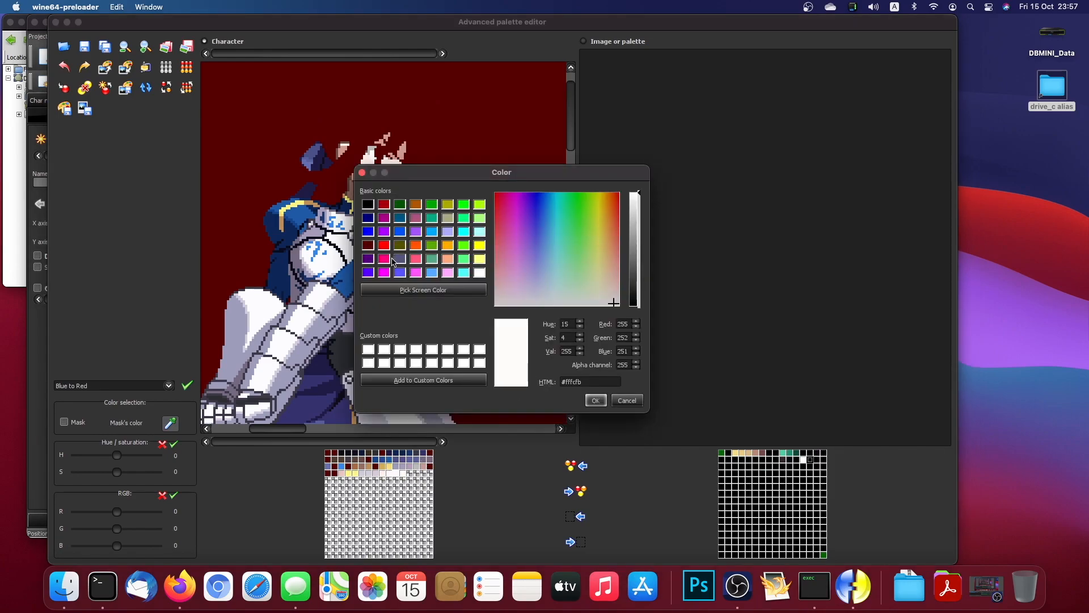
left_click(367, 246)
left_click(595, 401)
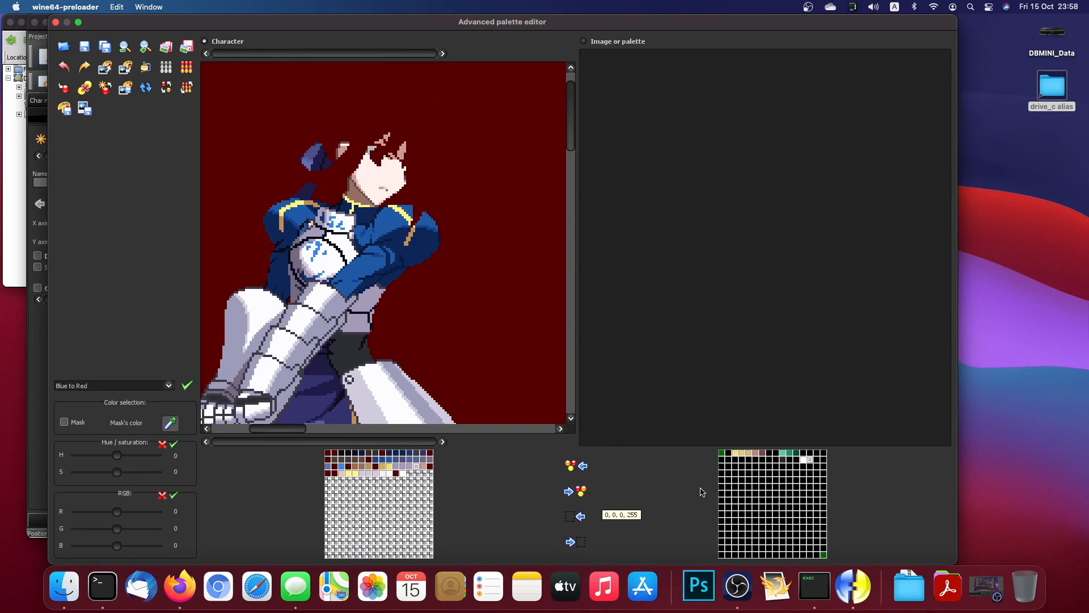
Step: Copy the light grey shade into the second palette's slot after the near-white and change its character palette entry to dark red
double_click(417, 469)
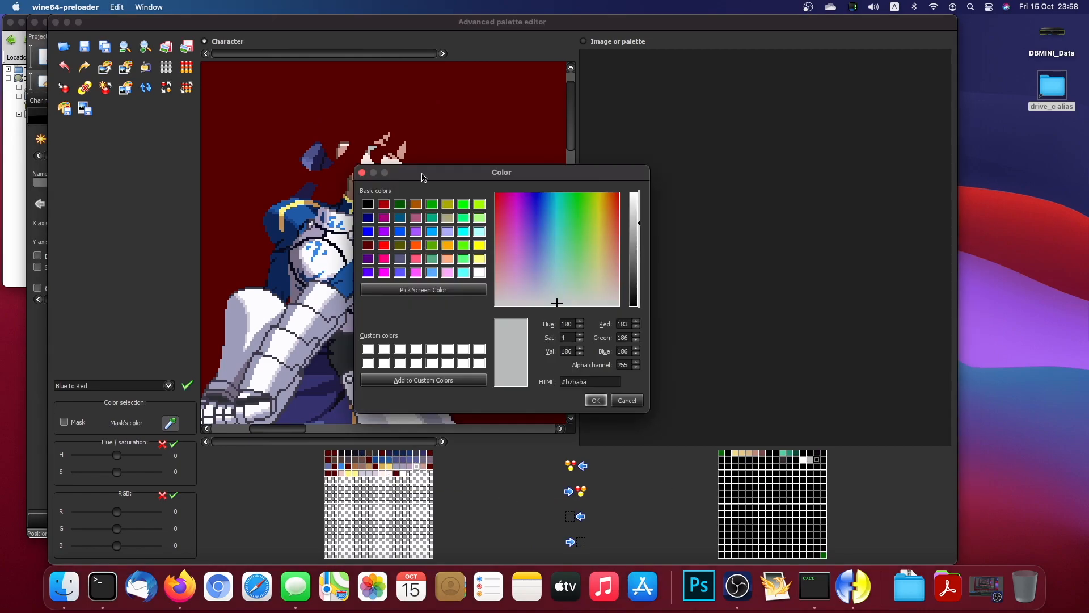
left_click(371, 248)
left_click(595, 400)
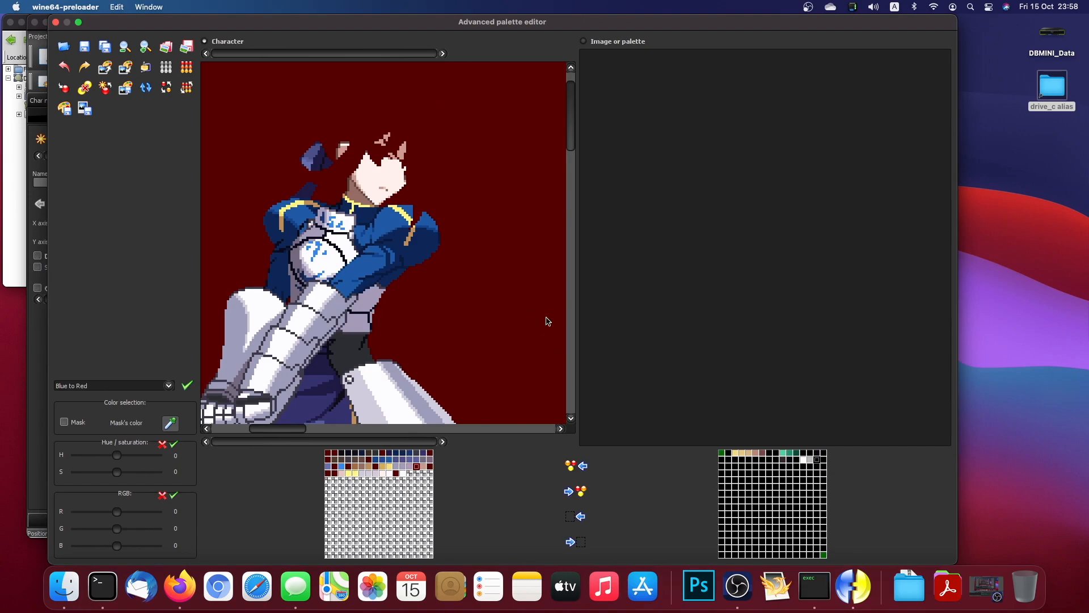
Step: Make the image or palette side the active one instead of the character
mouse_move(569, 120)
left_mouse_down()
mouse_move(570, 239)
mouse_move(575, 126)
left_mouse_up()
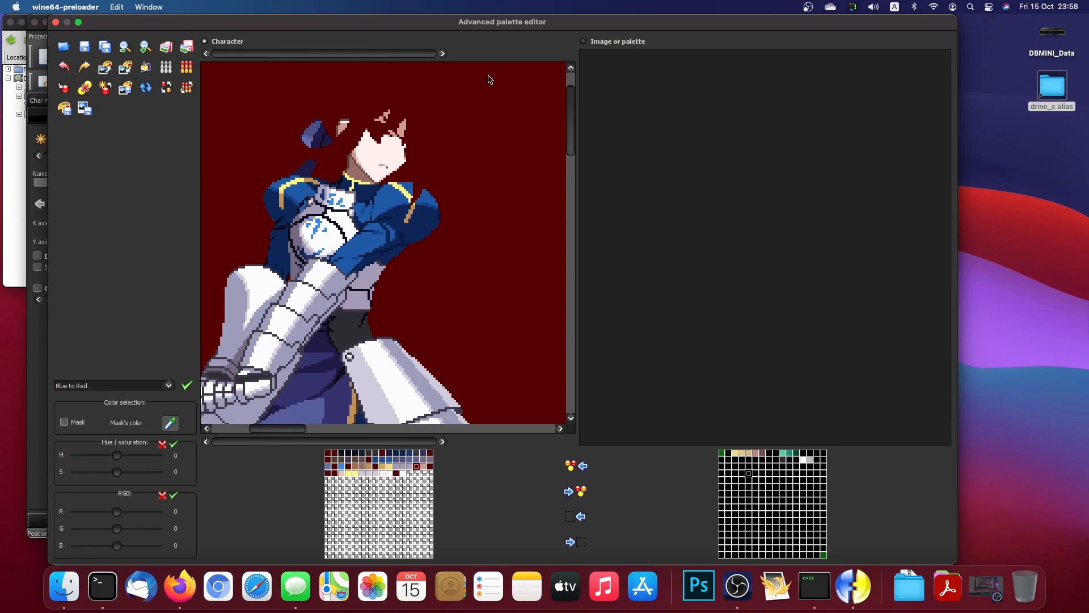
left_click(600, 46)
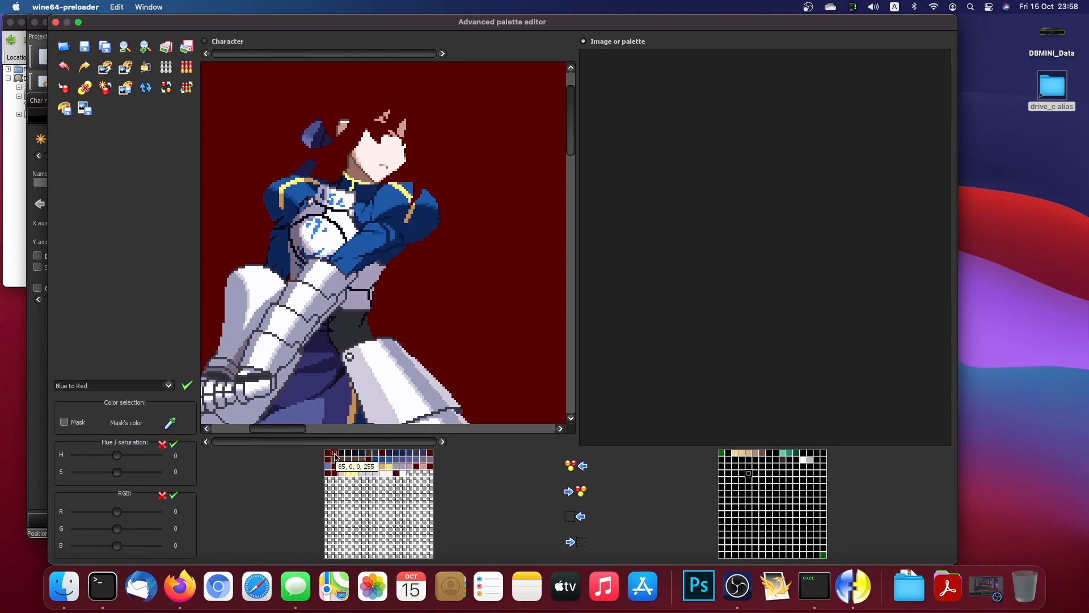
Step: Copy the character palette's first four rows of colours into rows eight to eleven of the second palette
left_click(405, 477, "shift")
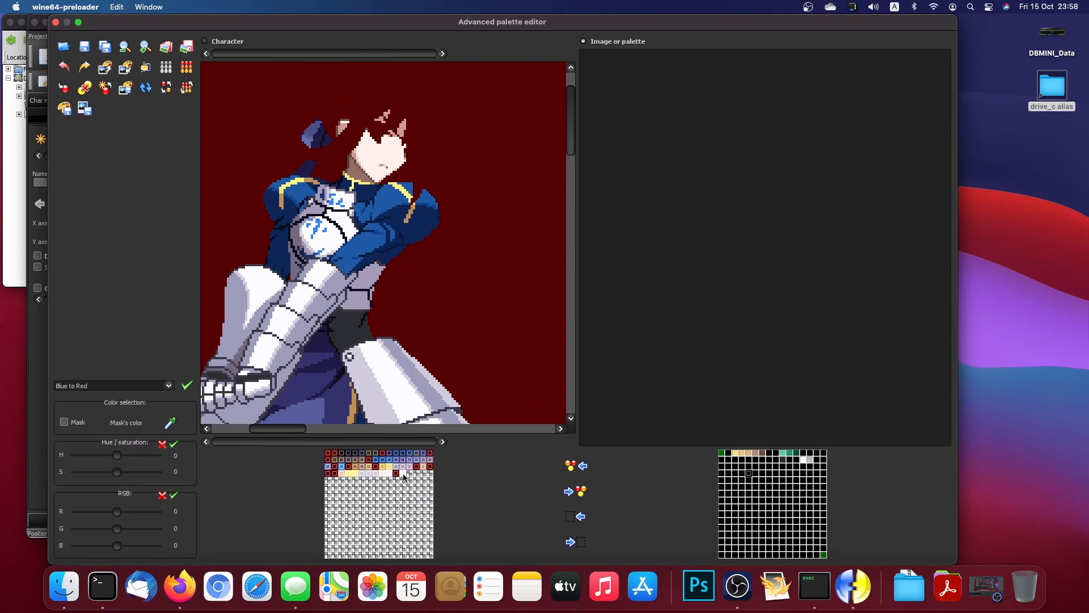
left_click(722, 507)
left_click(584, 548)
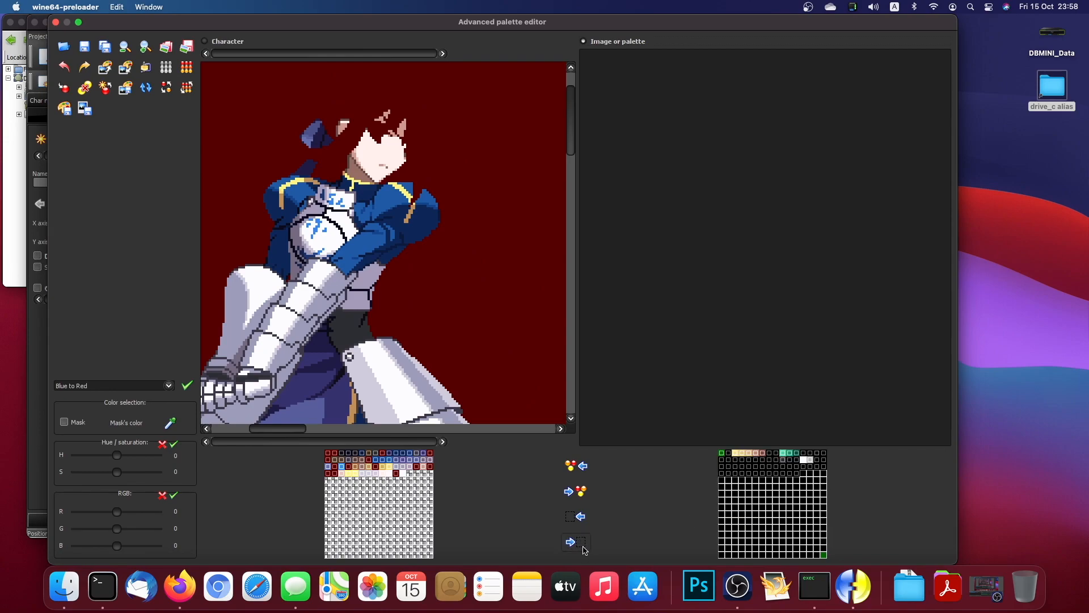
left_click(722, 502)
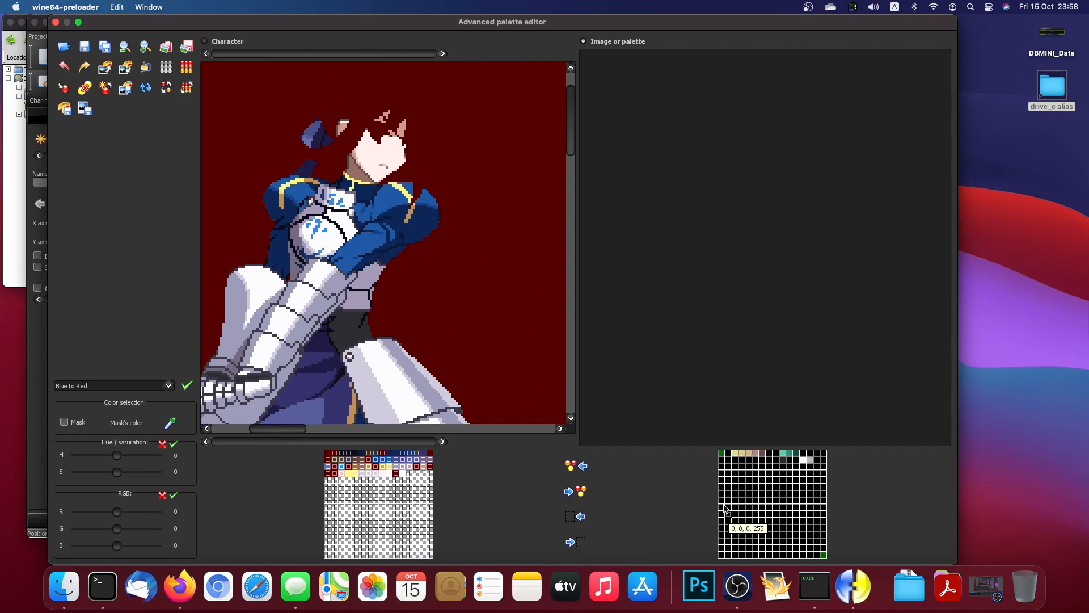
left_click(722, 480)
left_click(578, 544)
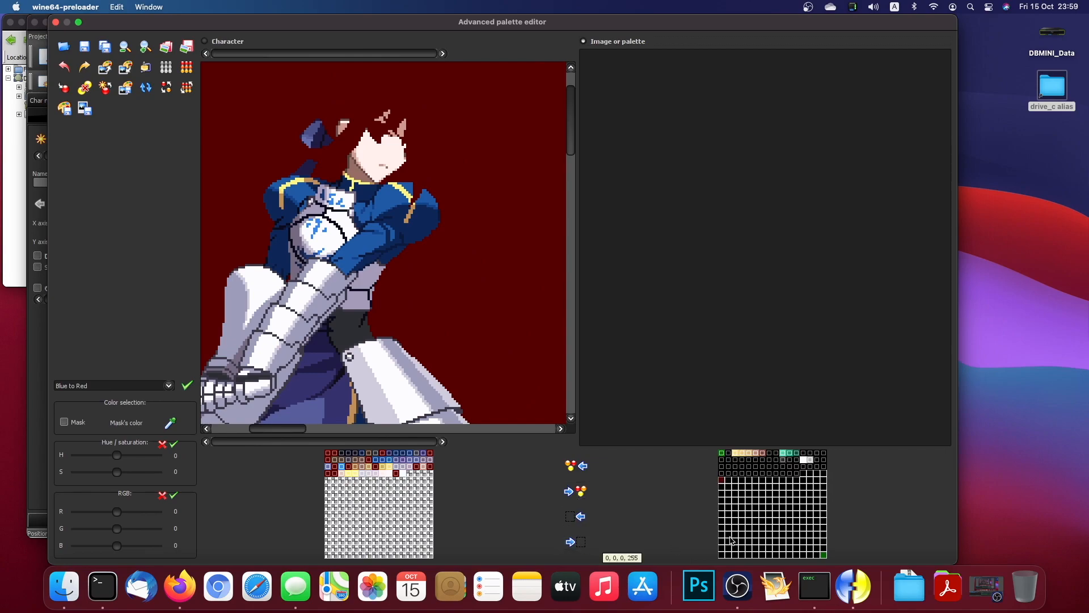
left_click(722, 500)
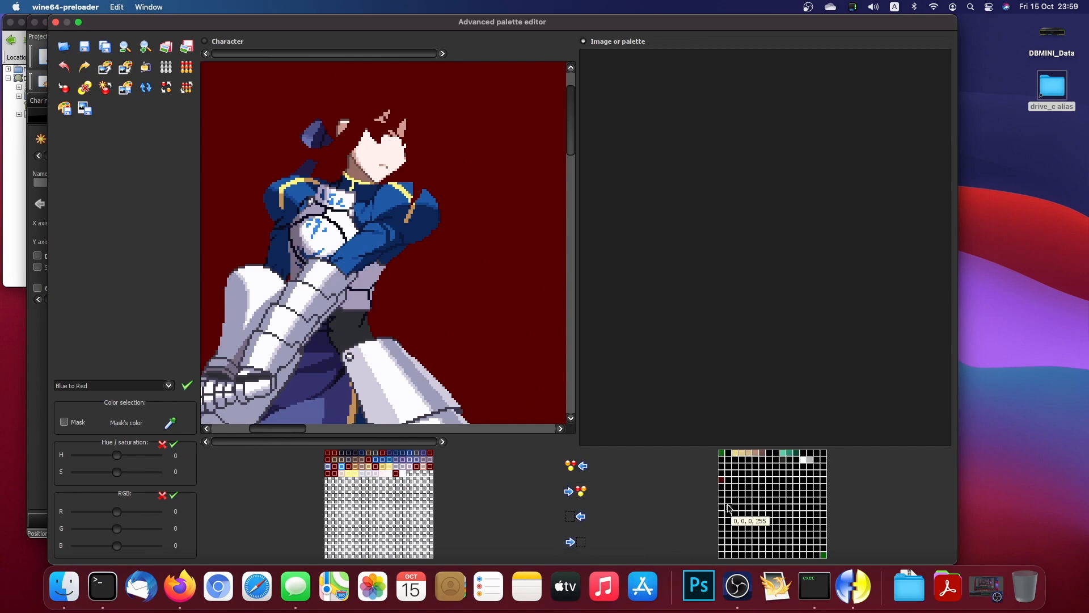
left_click(578, 544)
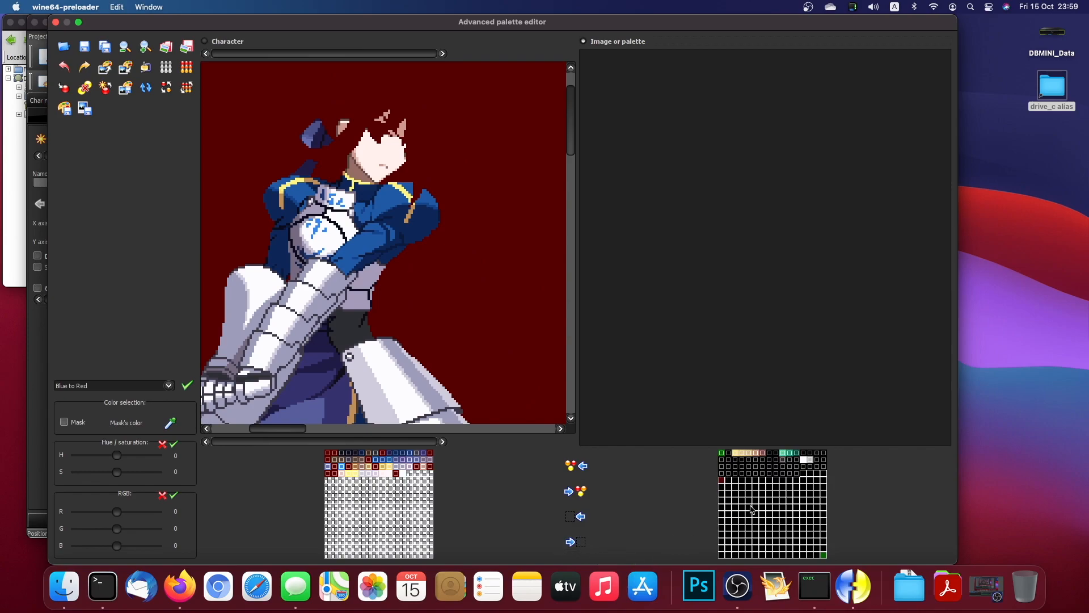
left_click(722, 501)
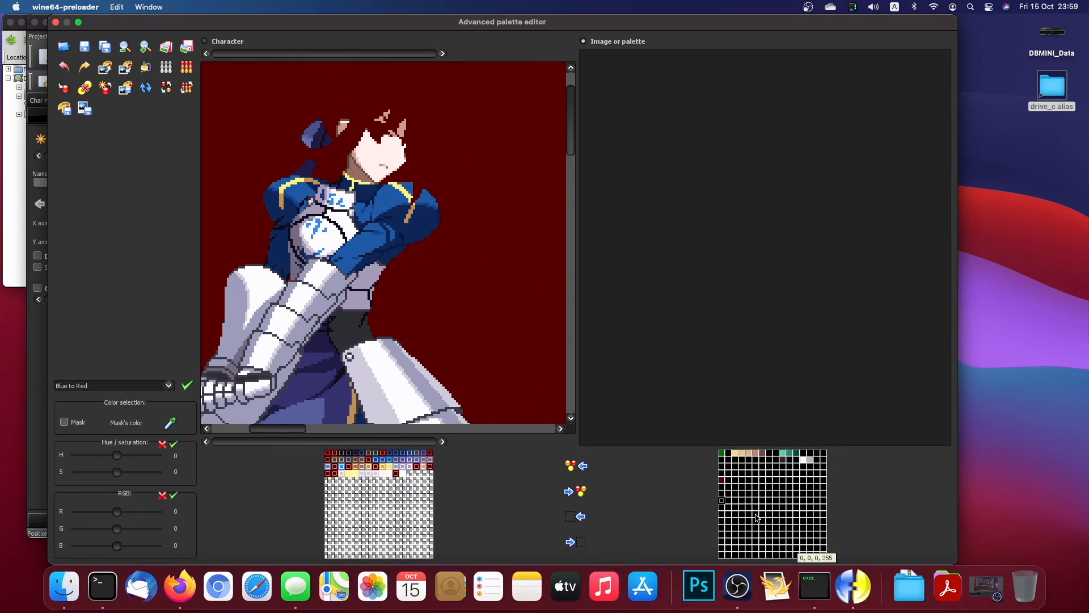
left_click(823, 521, "shift")
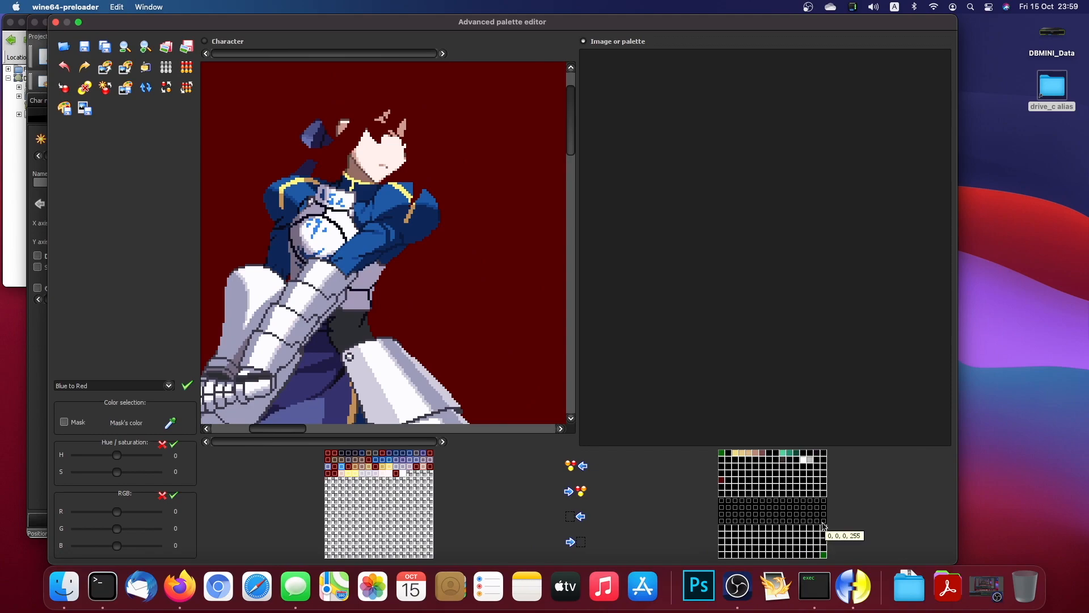
left_click(581, 491)
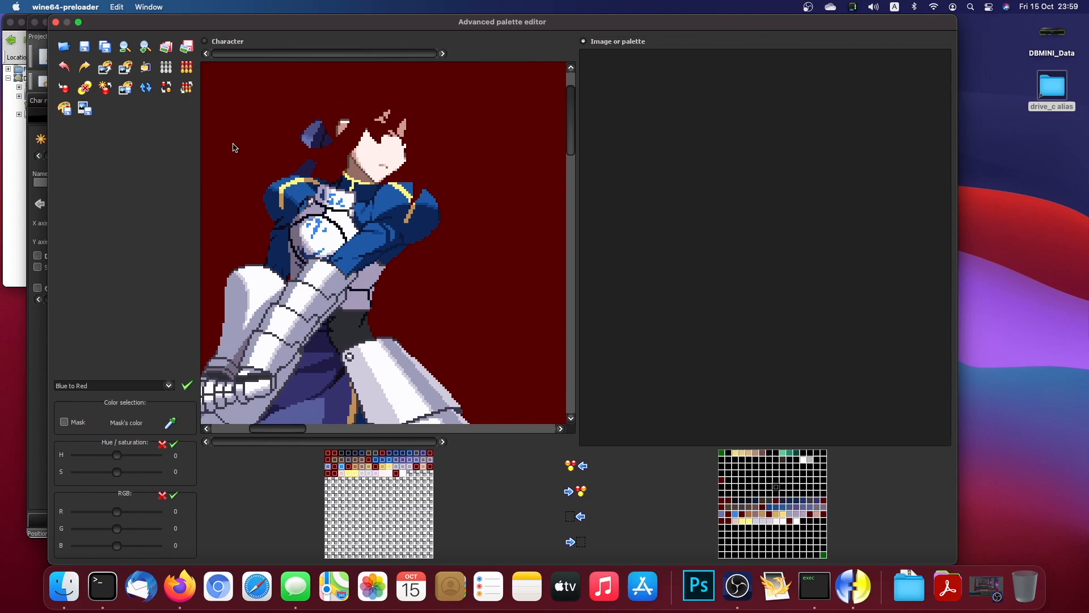
Step: Reverse the second palette's order, save it as pal_00.act in METL_Saber's PAL folder and close the palette editor
left_click(188, 91)
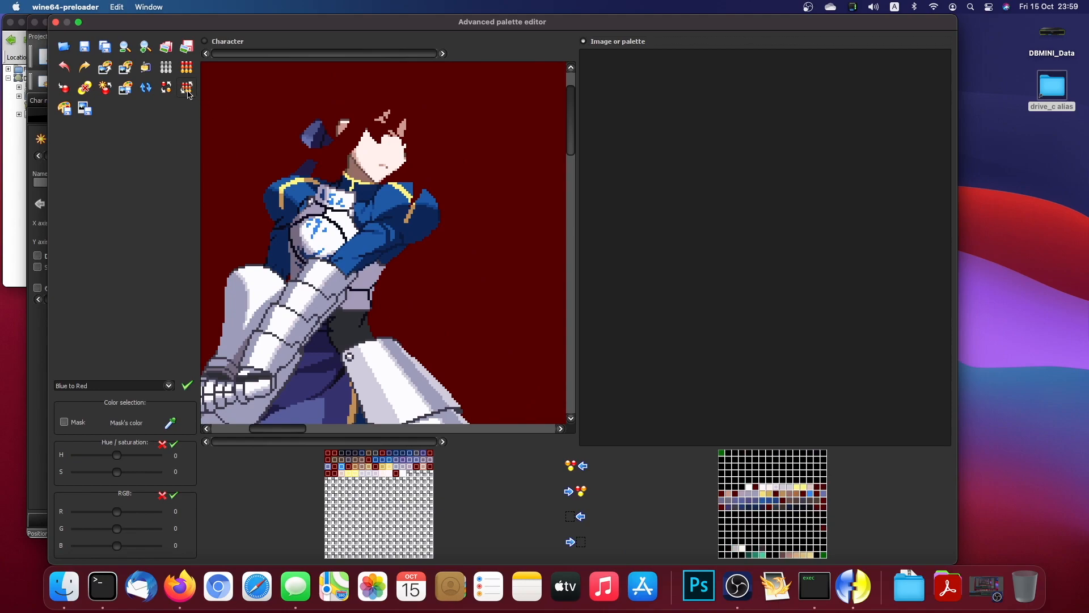
left_click(86, 49)
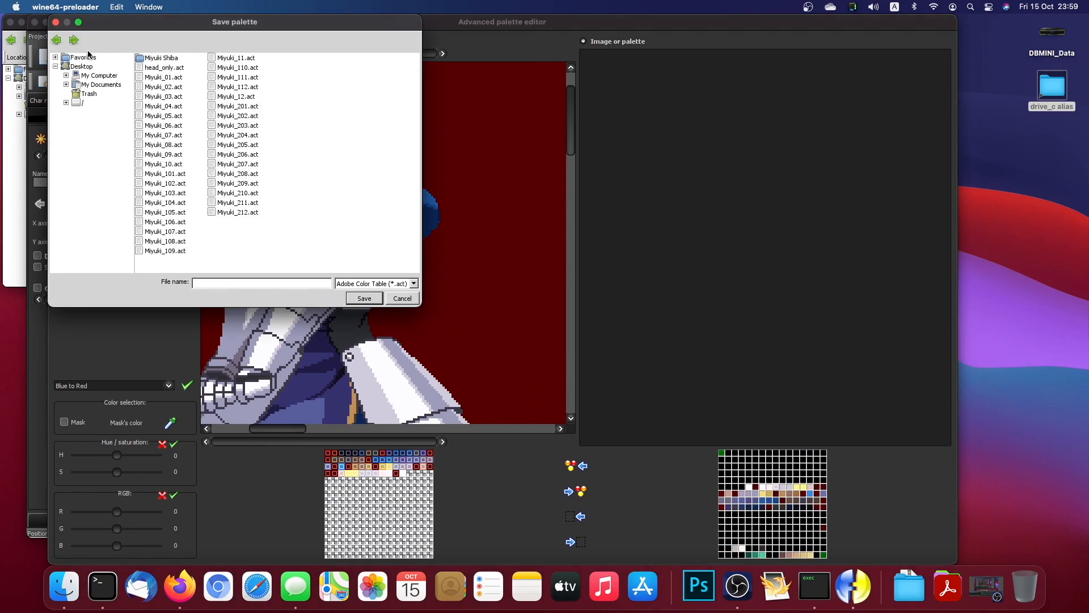
left_click(98, 75)
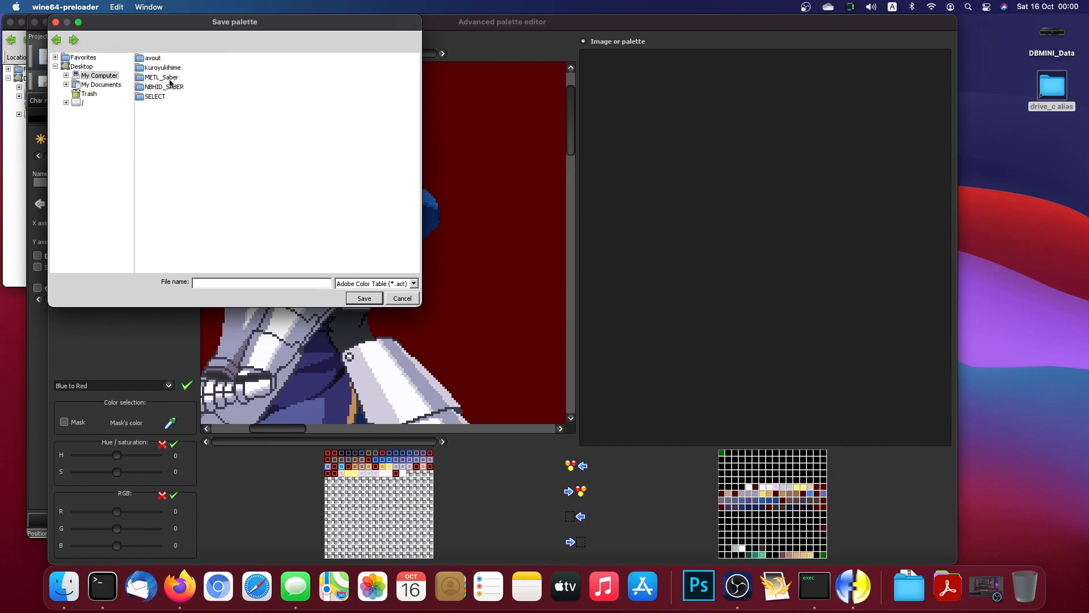
double_click(169, 82)
left_click(152, 68)
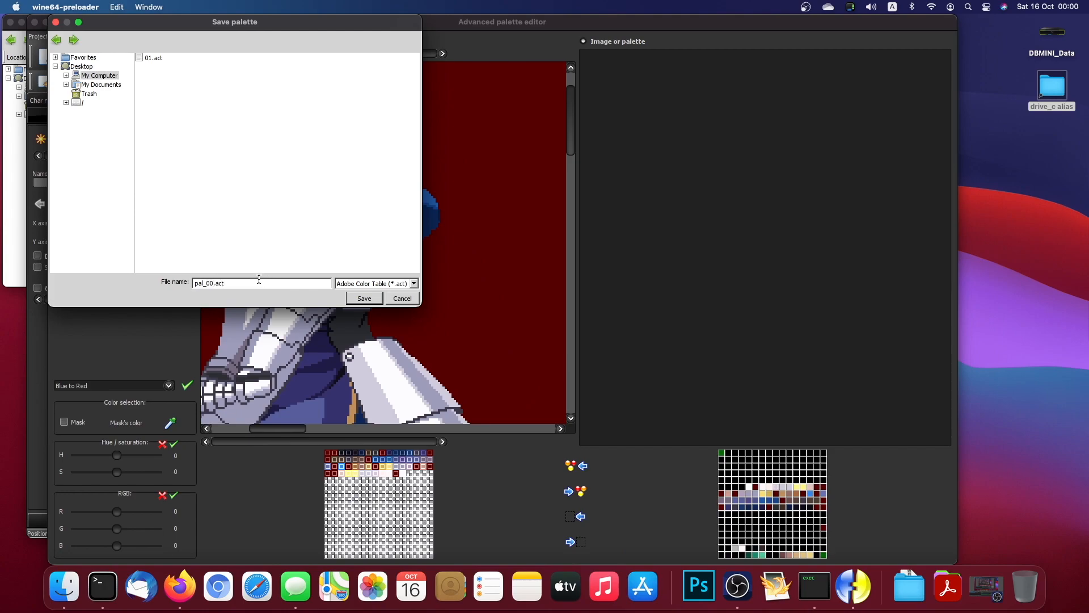
left_click(364, 299)
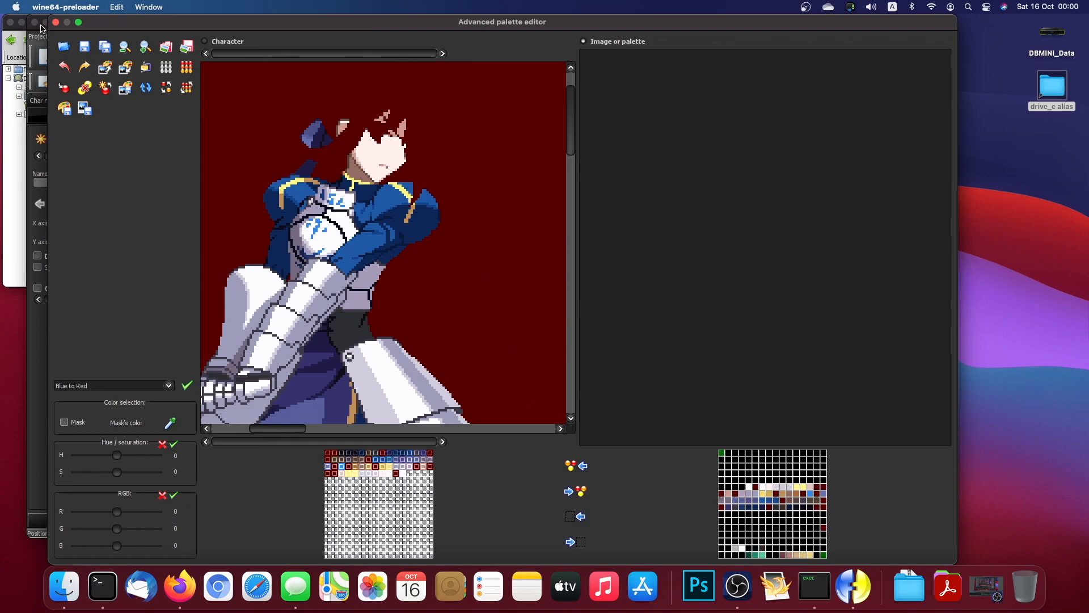
left_click(55, 22)
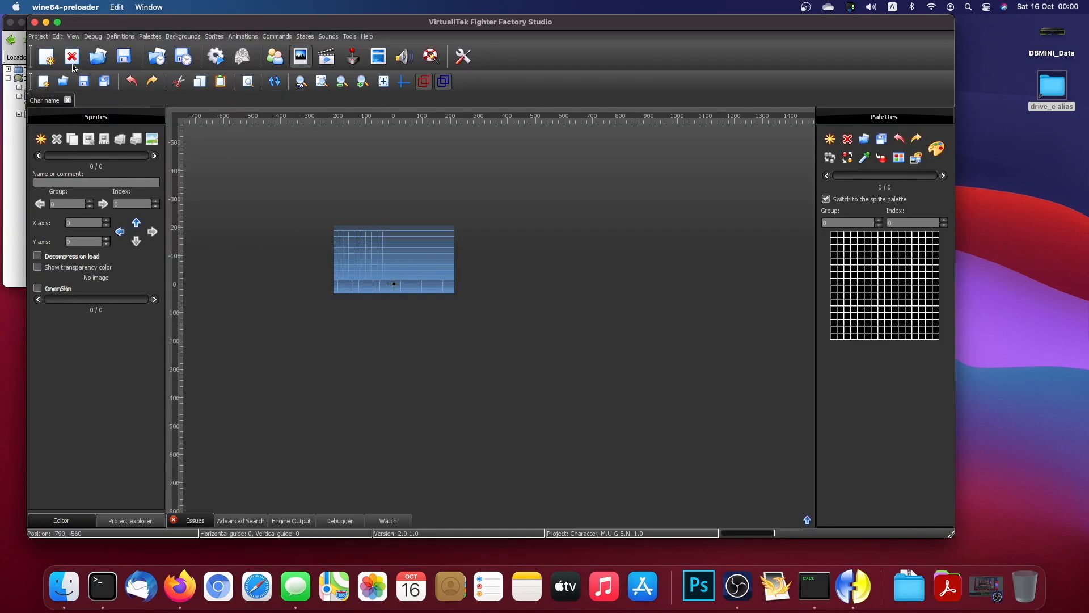
Step: Bring up Photoshop and check the saved pal_00.act in Finder's PAL folder
left_click(695, 576)
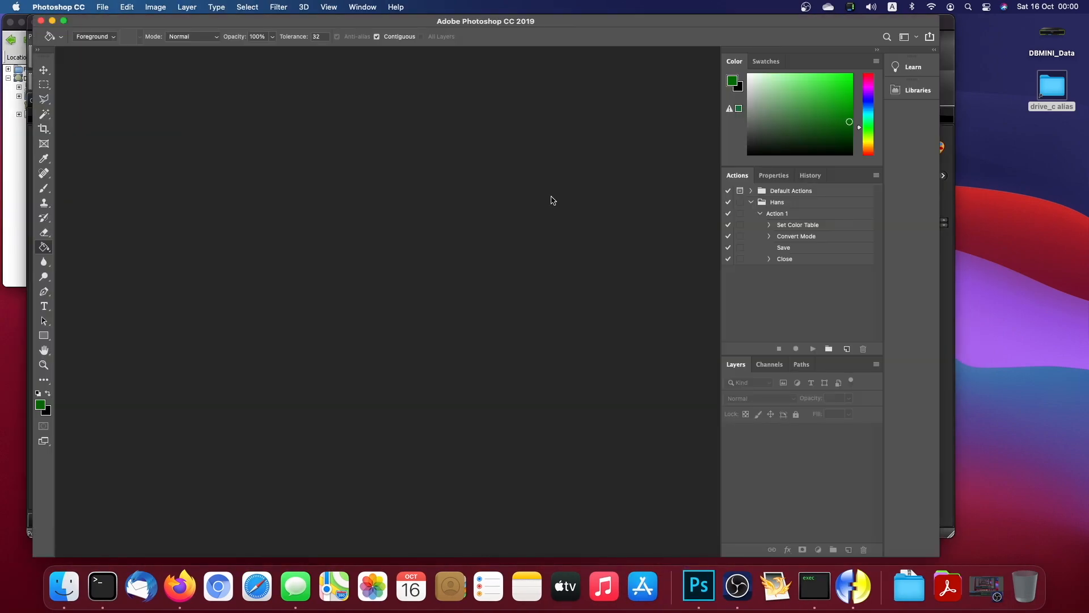
left_click_drag(485, 21, 577, 21)
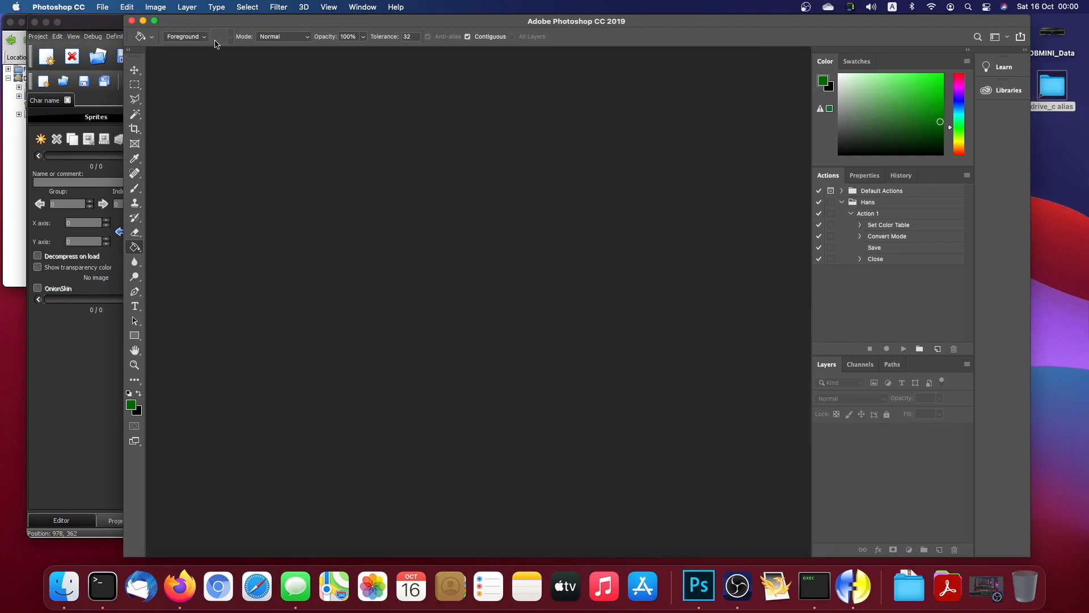
key("ctrl+Left")
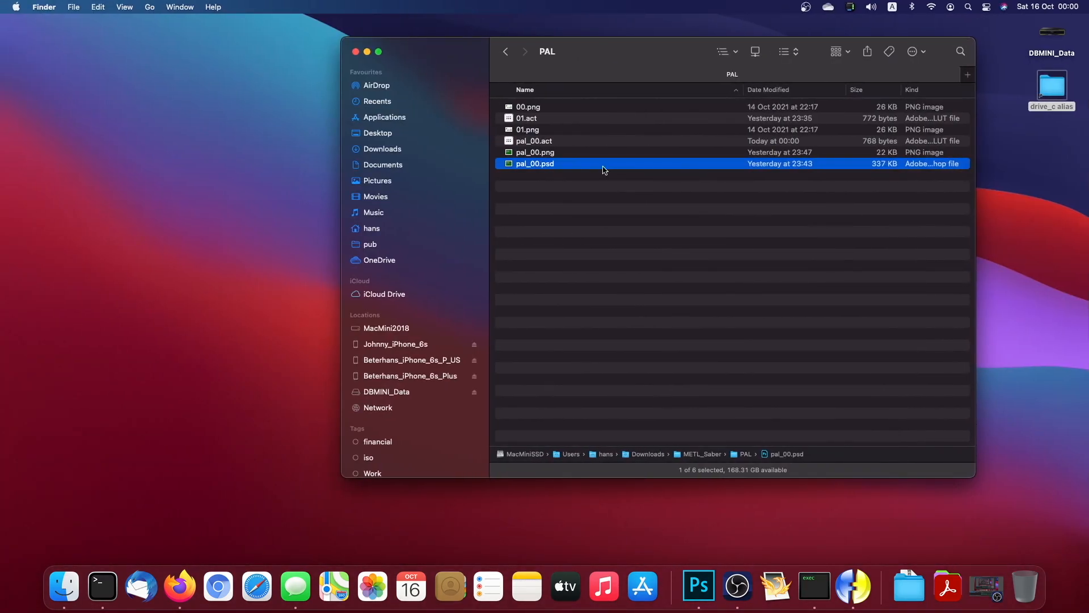
left_click(555, 142)
key("space")
key("space")
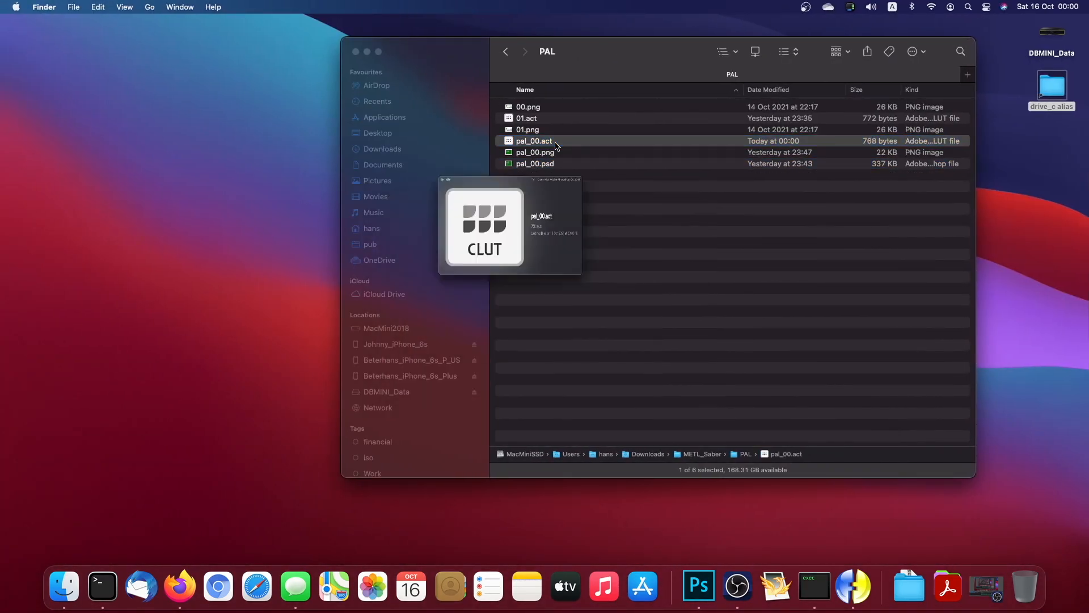
key("super+Up")
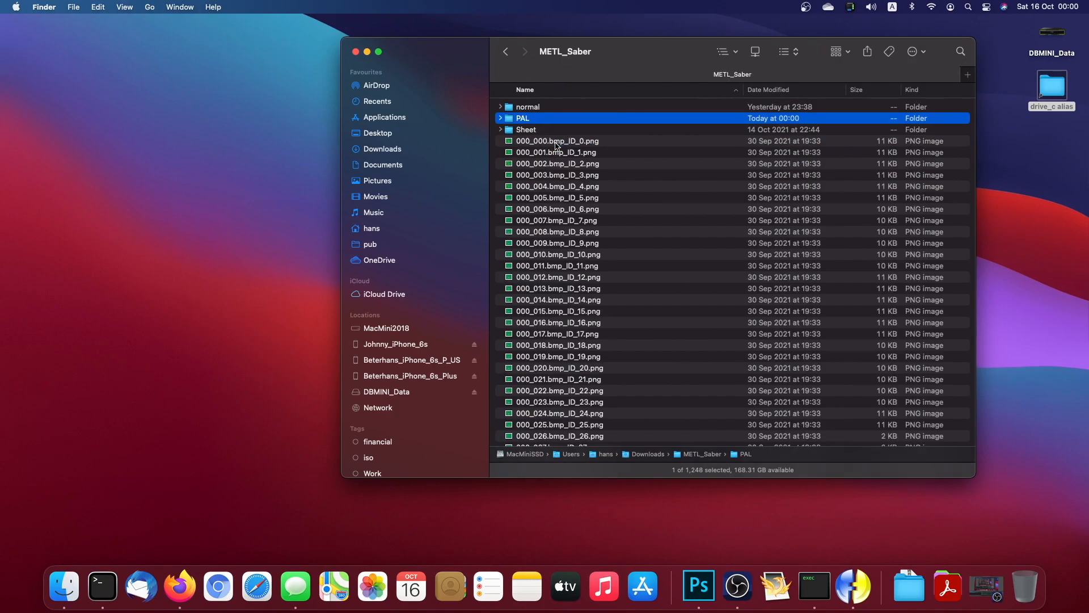
Step: Preview the sprites in METL_Saber's normal folder and open 000_000.bmp_ID_0.png in Photoshop
double_click(538, 107)
left_click(562, 108)
key("space")
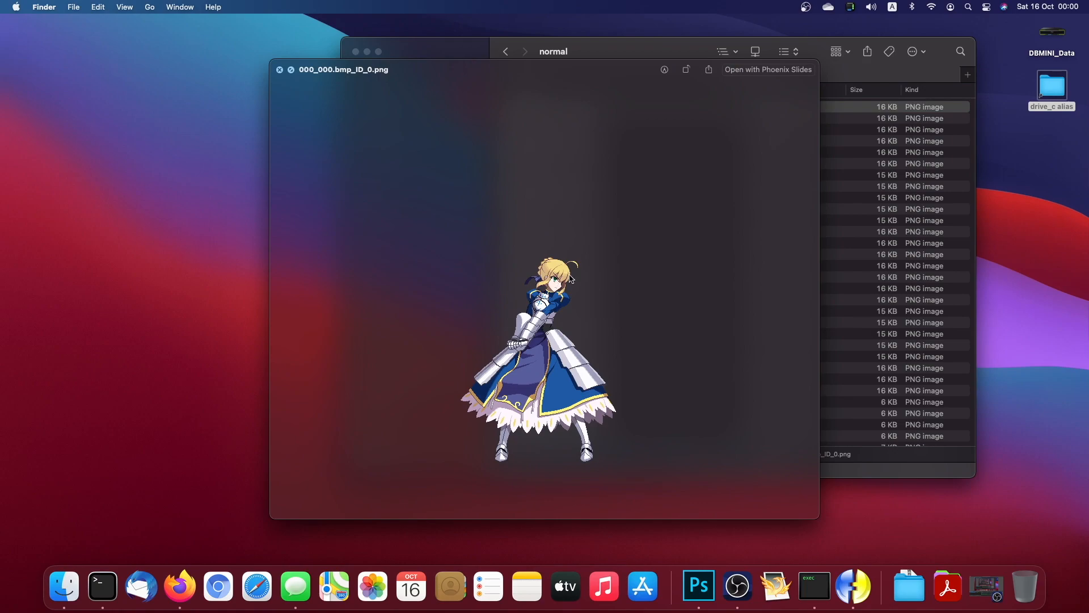
key("Down")
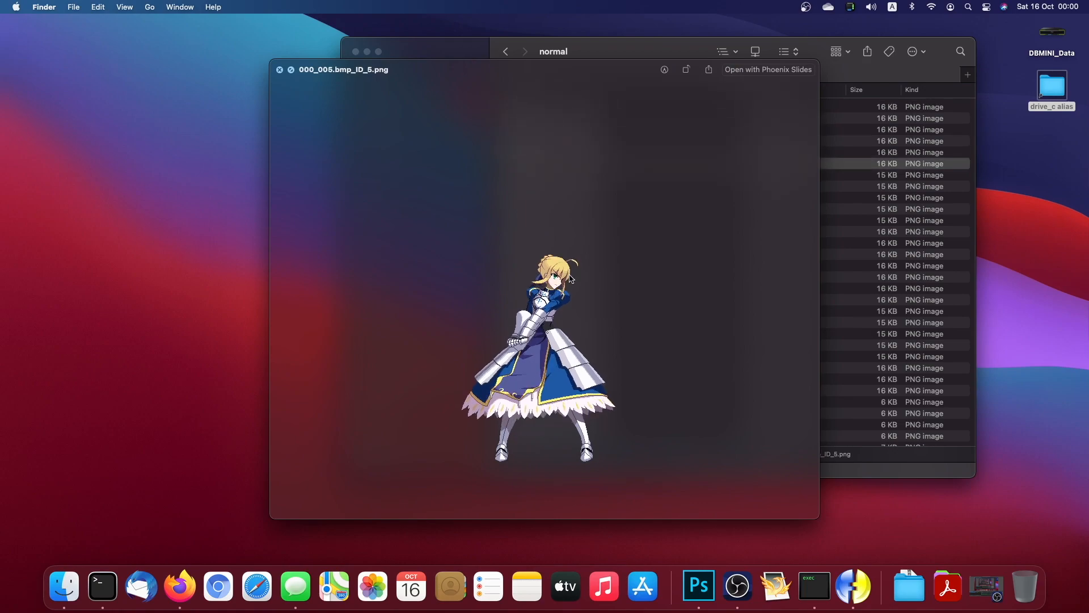
key("space")
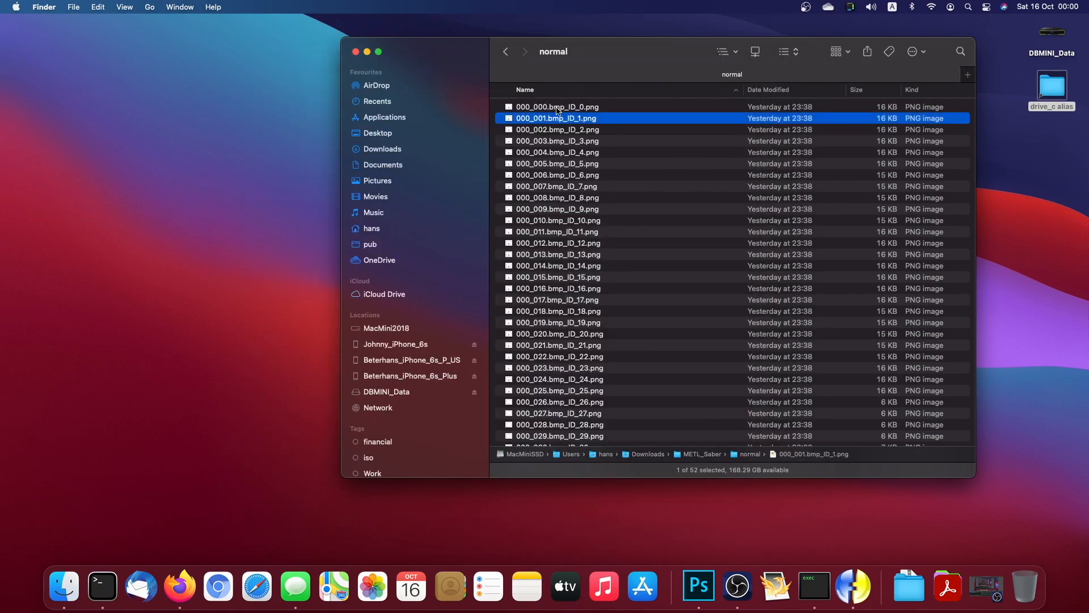
left_click_drag(559, 109, 401, 266)
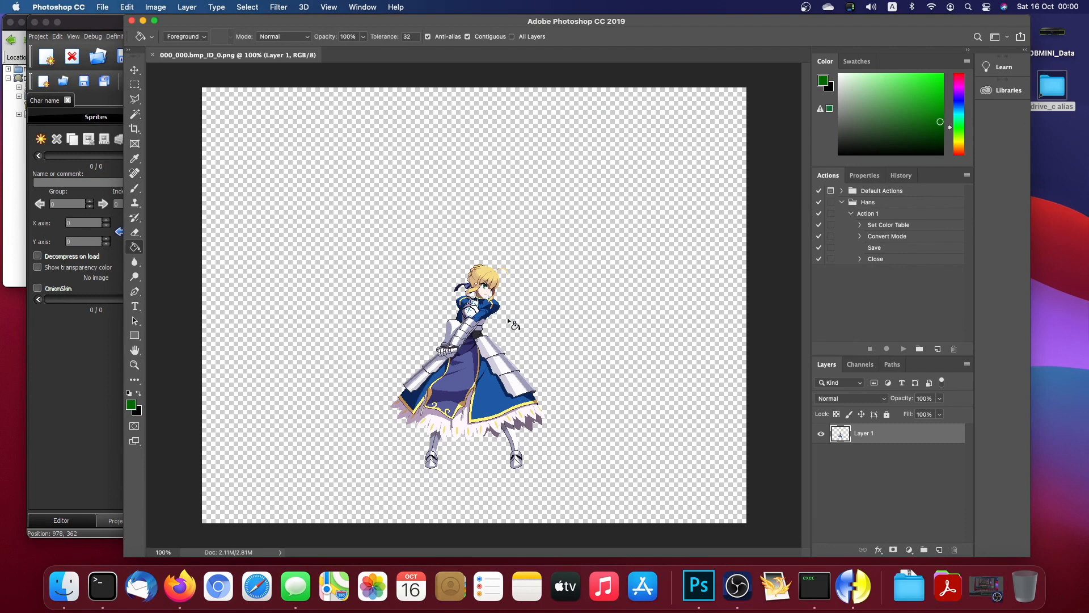
Step: Delete Action 1 from the Hans action set
left_click(884, 217)
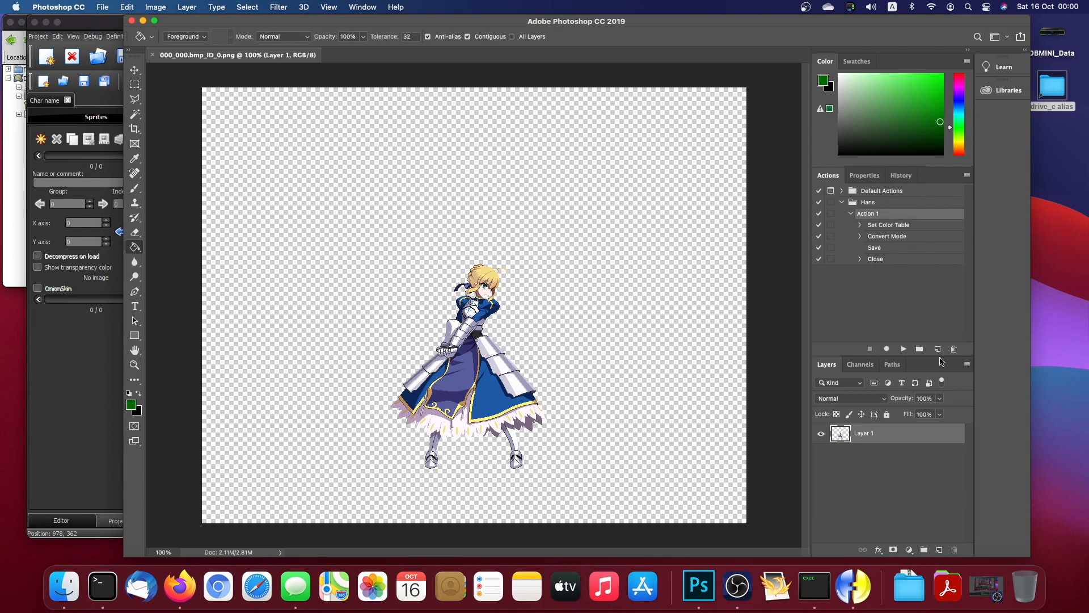
left_click(954, 349)
left_click(604, 213)
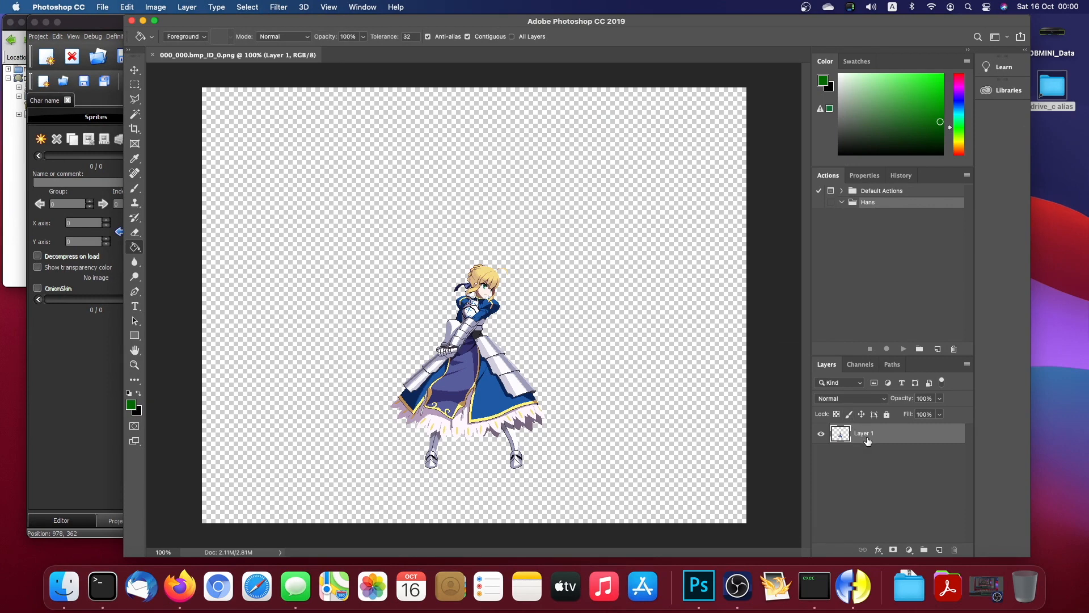
Step: Start converting the sprite to Indexed Color, using a custom palette loaded from pal_00.act
left_click(187, 7)
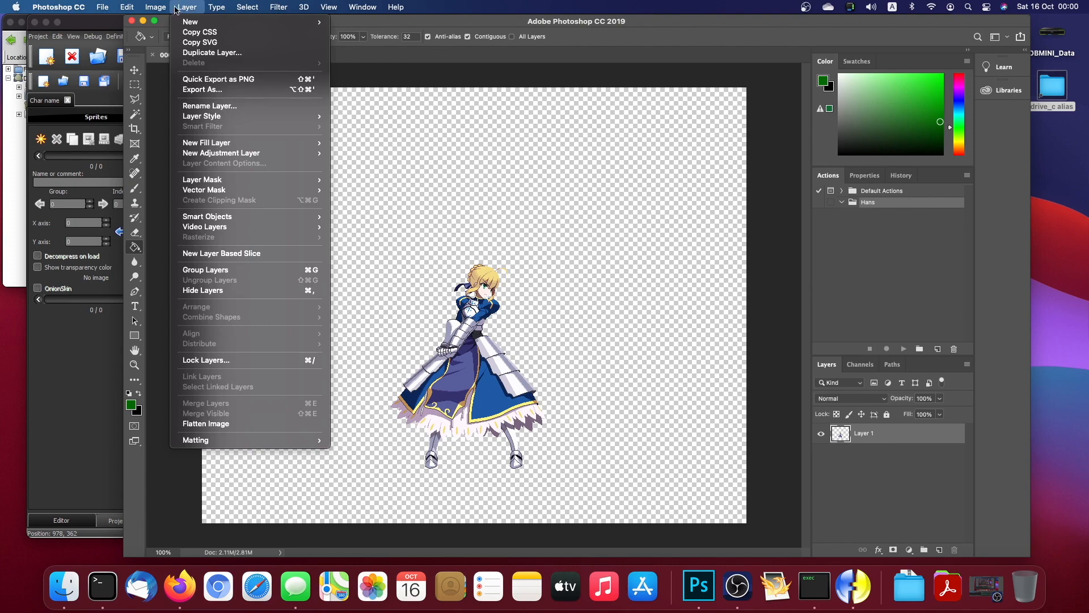
mouse_move(155, 6)
mouse_move(173, 26)
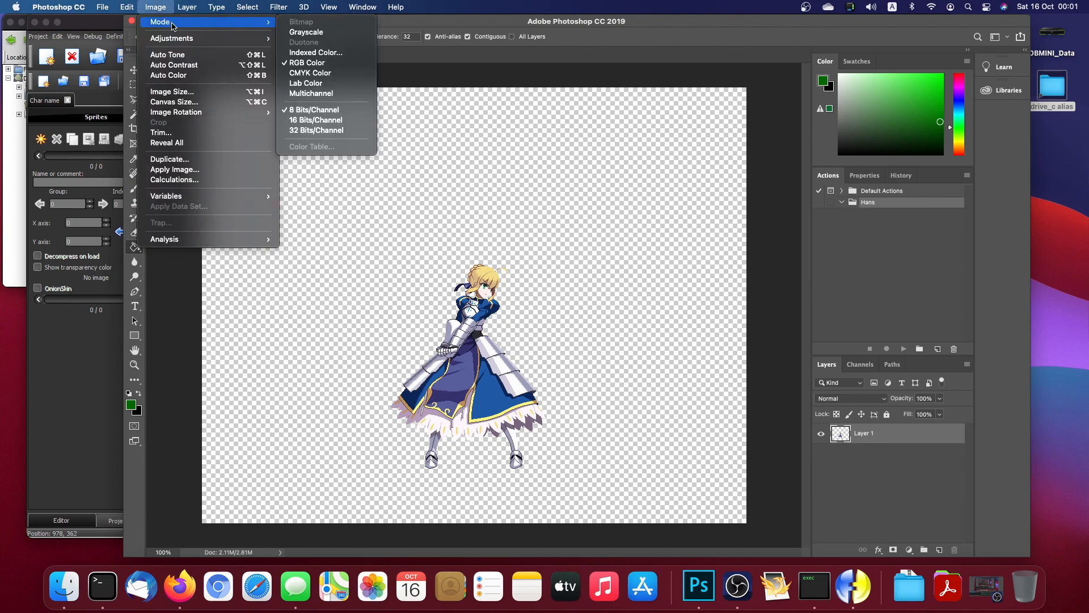
left_click(307, 55)
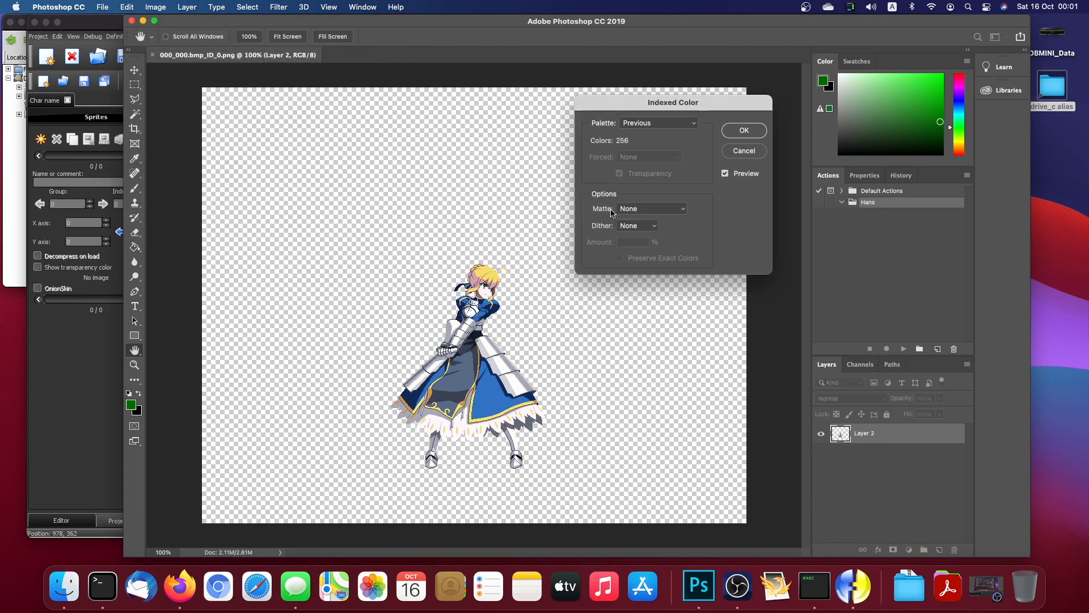
left_click(640, 122)
left_click(641, 104)
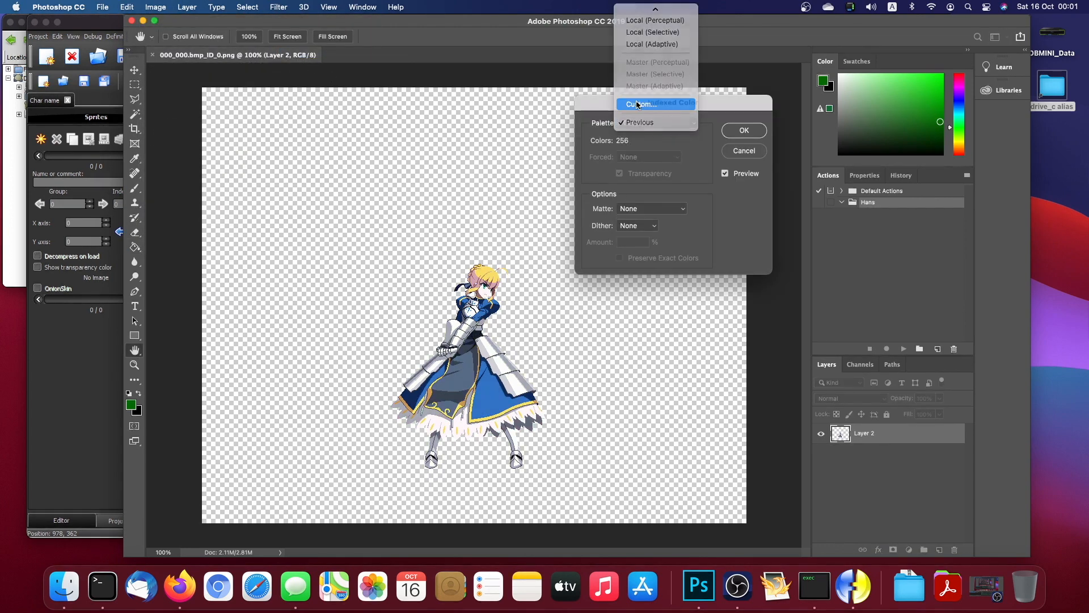
left_click(836, 344)
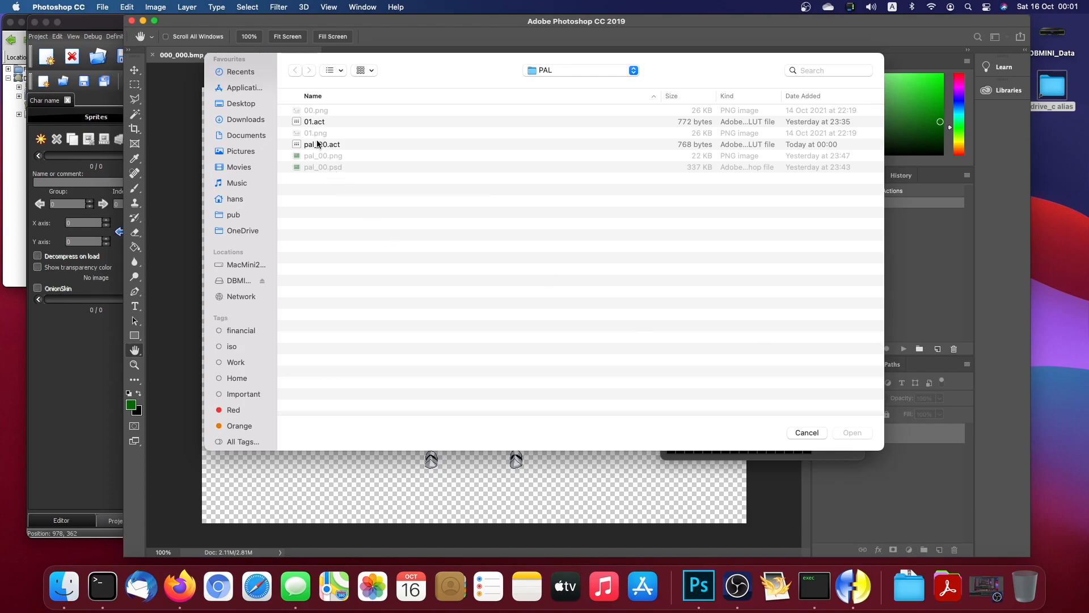
left_click(319, 146)
left_click(848, 434)
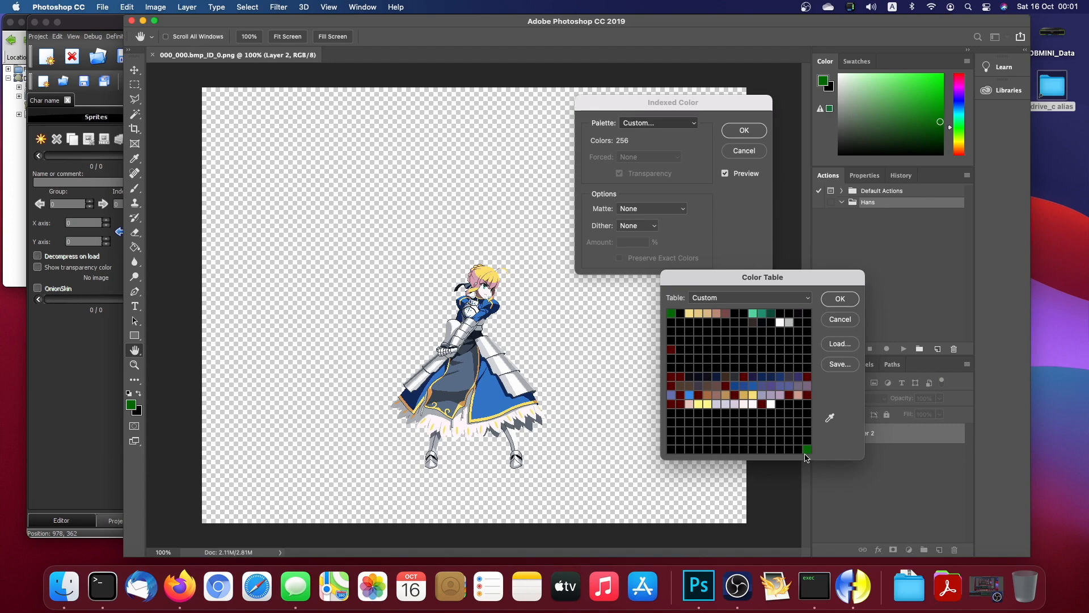
Step: Make the first, green entry of the custom color table transparent
left_click(830, 419)
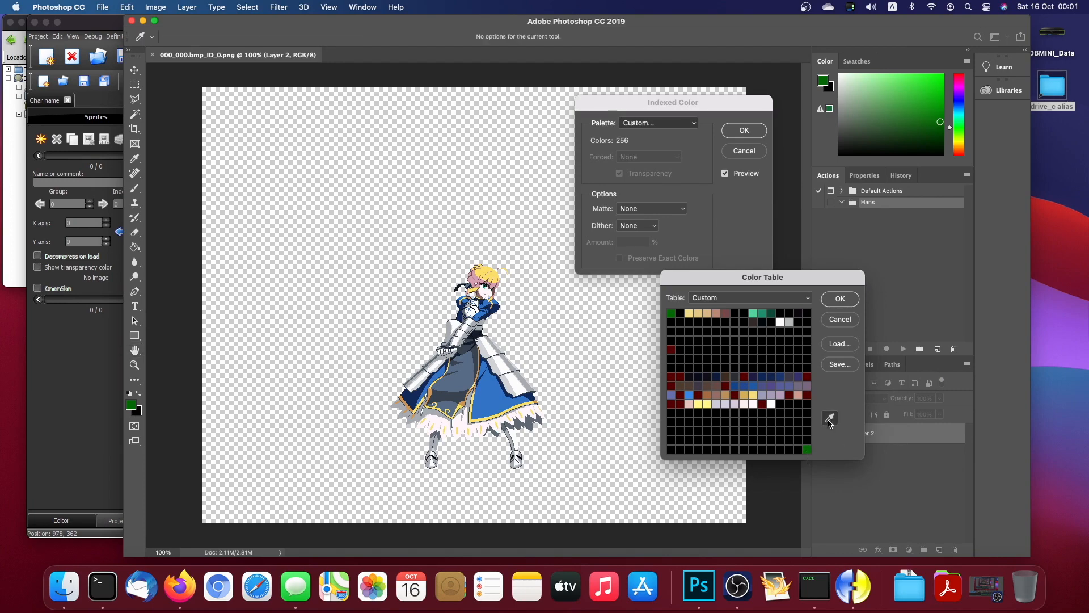
left_click(671, 314)
left_click(670, 314)
left_click(835, 417)
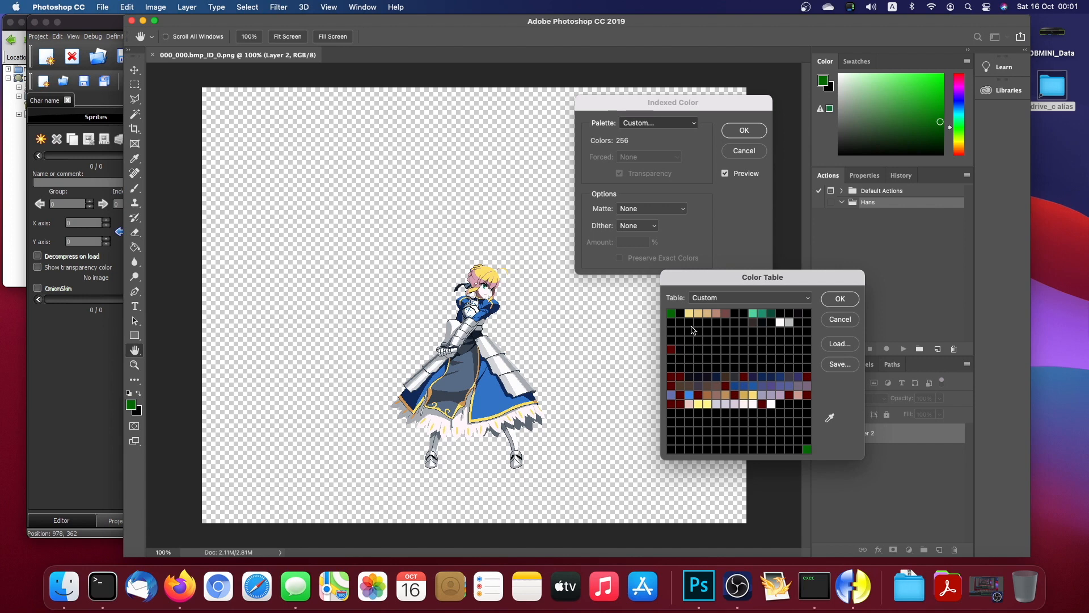
left_click(830, 418)
left_click(671, 313)
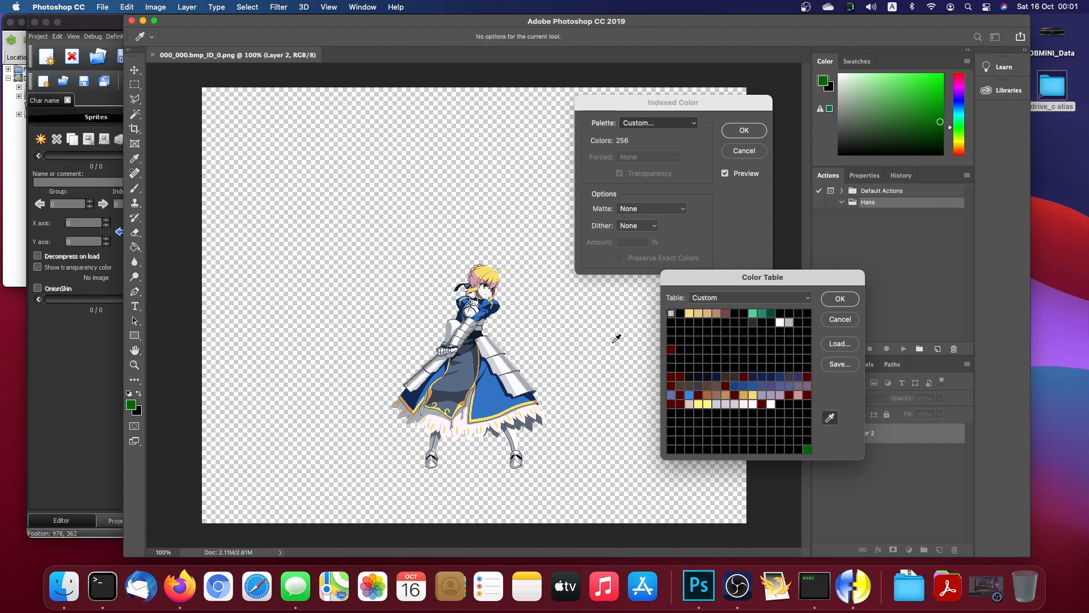
Step: Accept the custom color table and complete the sprite's conversion to Indexed Color
left_click(840, 299)
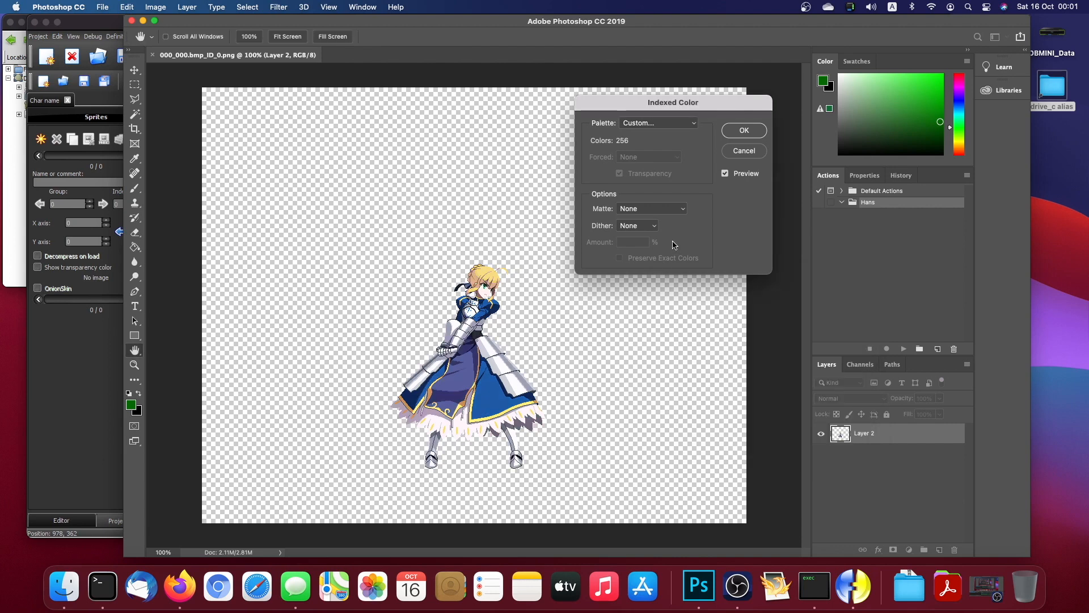
left_click(744, 131)
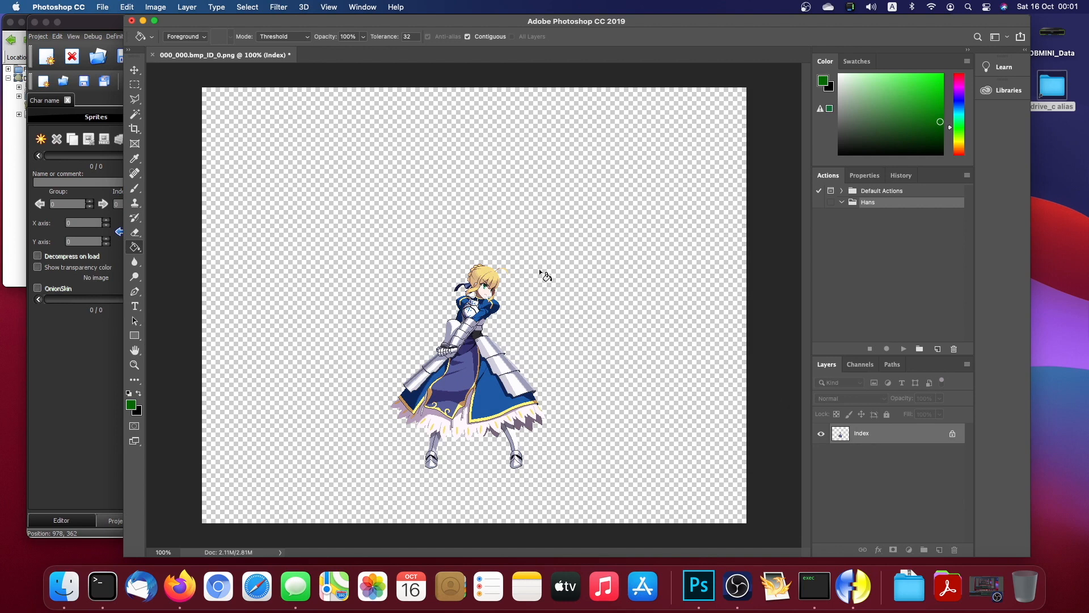
Step: Recolor the hair's yellow-to-brown entries in the sprite's color table as a gray gradient from cfcfcf to 3a3a3a
left_click(156, 7)
mouse_move(163, 26)
left_click(305, 149)
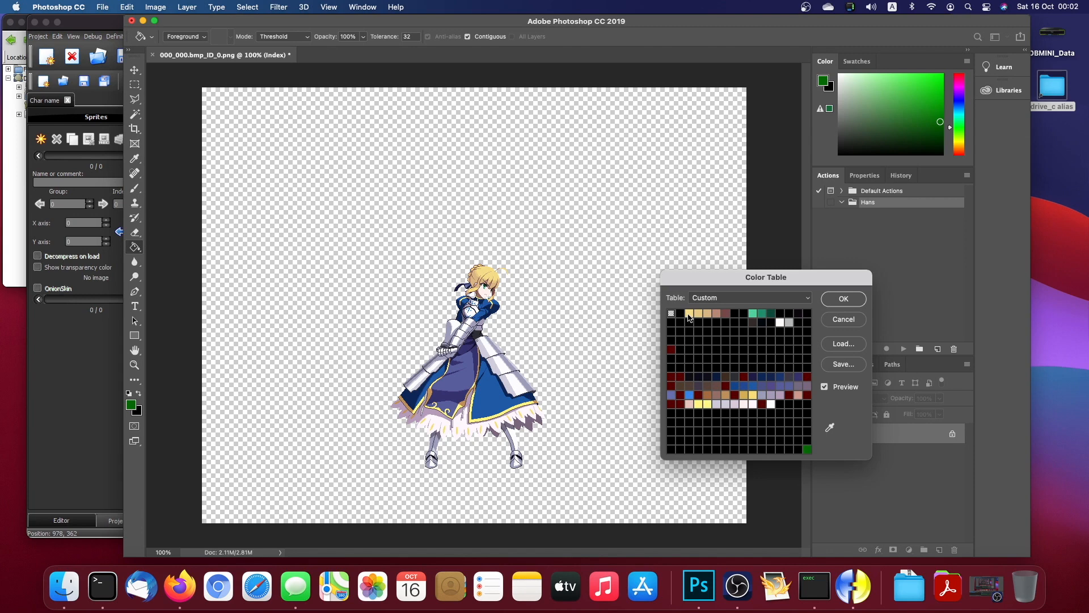
left_click_drag(689, 316, 757, 307)
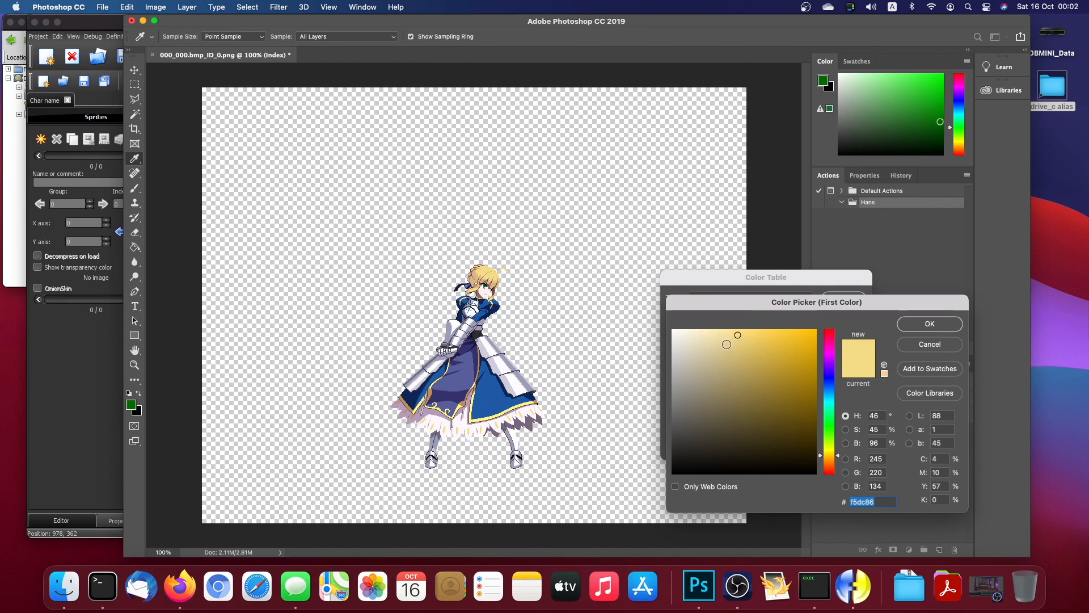
left_click_drag(737, 335, 640, 355)
left_click(907, 325)
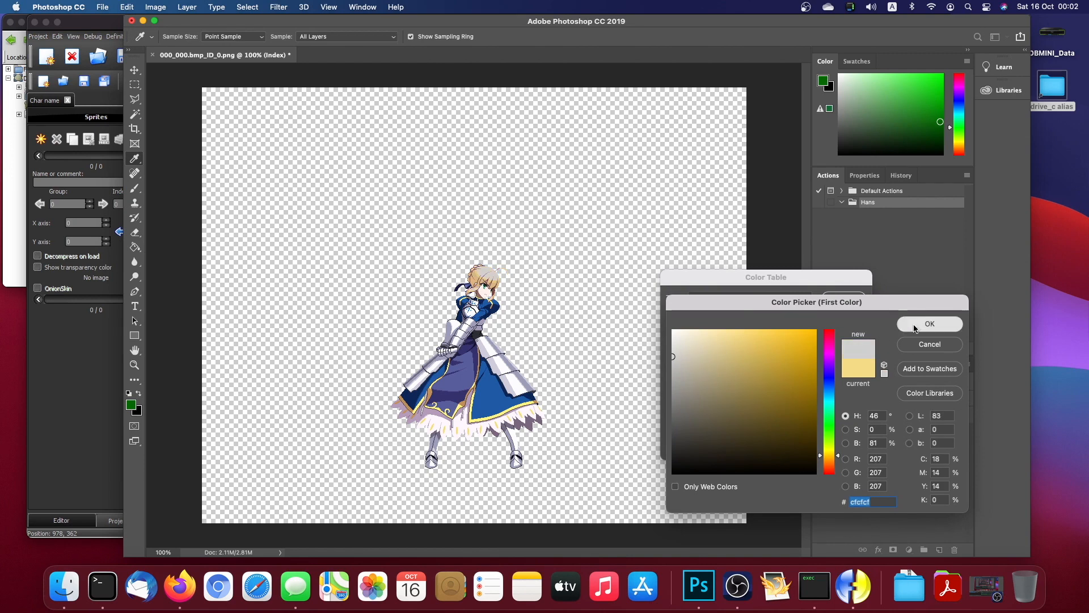
left_click_drag(689, 410, 623, 423)
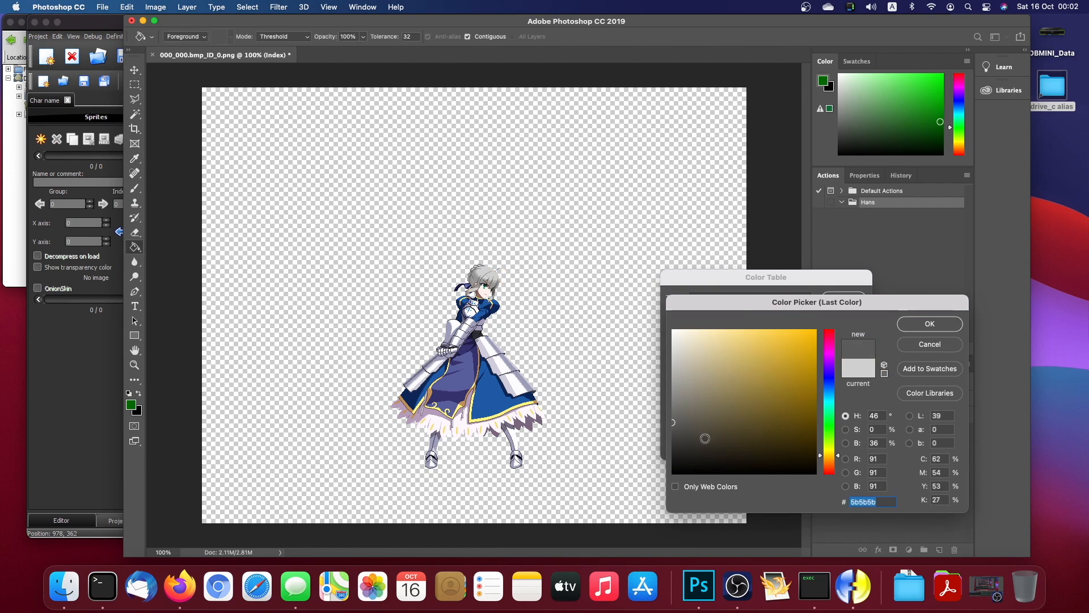
left_click_drag(686, 439, 652, 443)
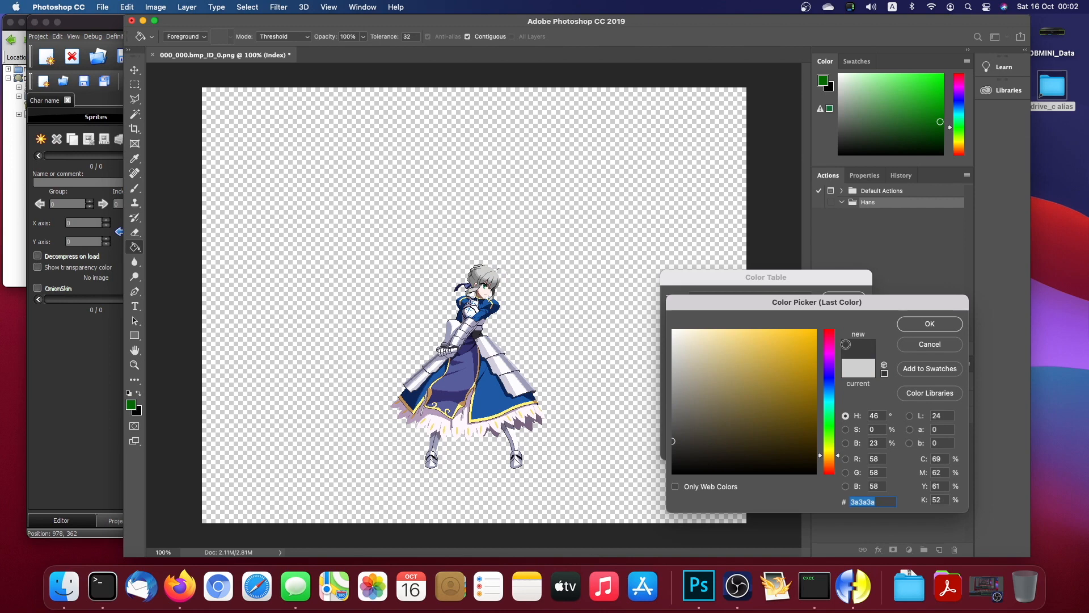
left_click(921, 324)
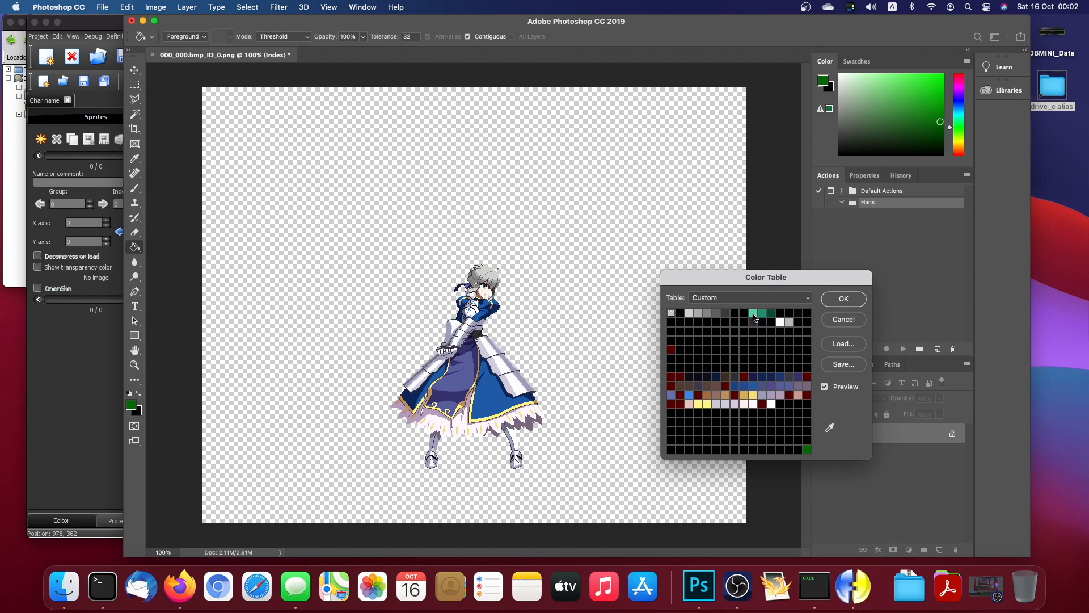
Step: Recolor the three green eye entries in the color table as a blue gradient from 5255d1 to 11135b
left_click_drag(754, 315, 770, 315)
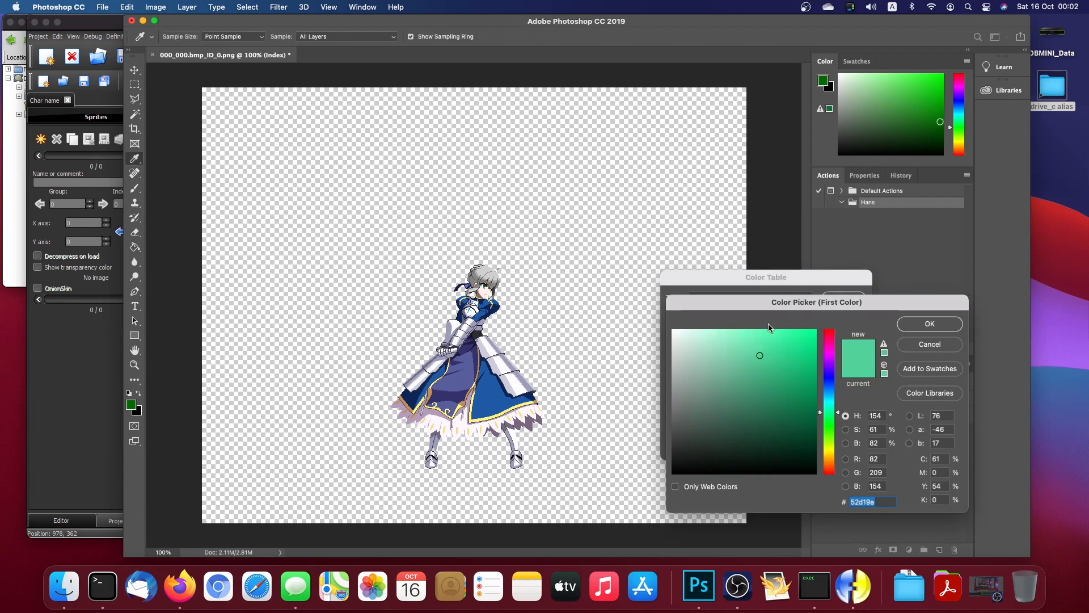
left_click(833, 377)
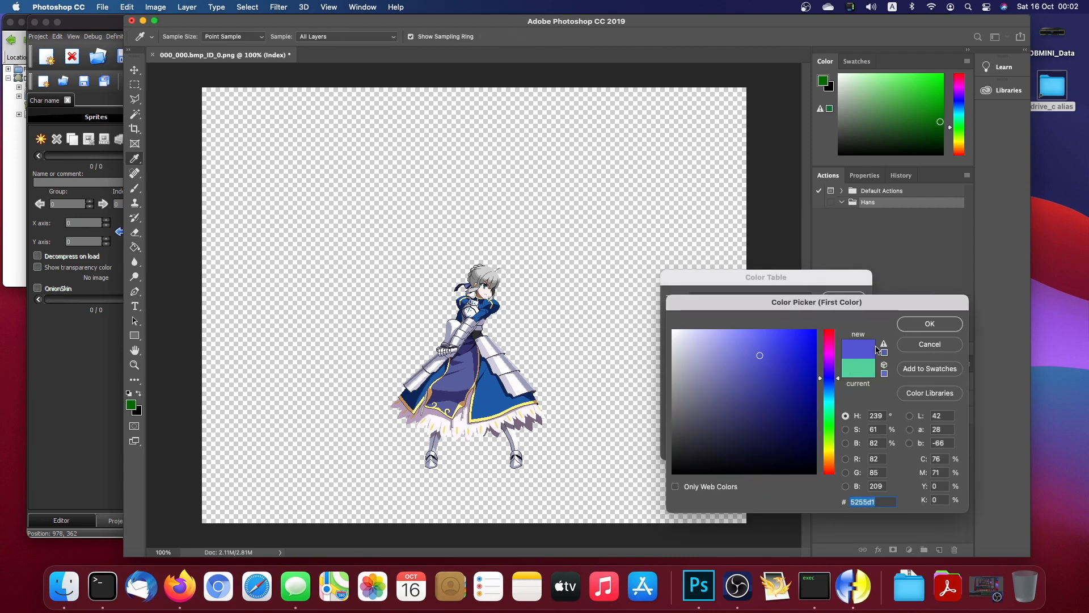
left_click(918, 329)
left_click(790, 422)
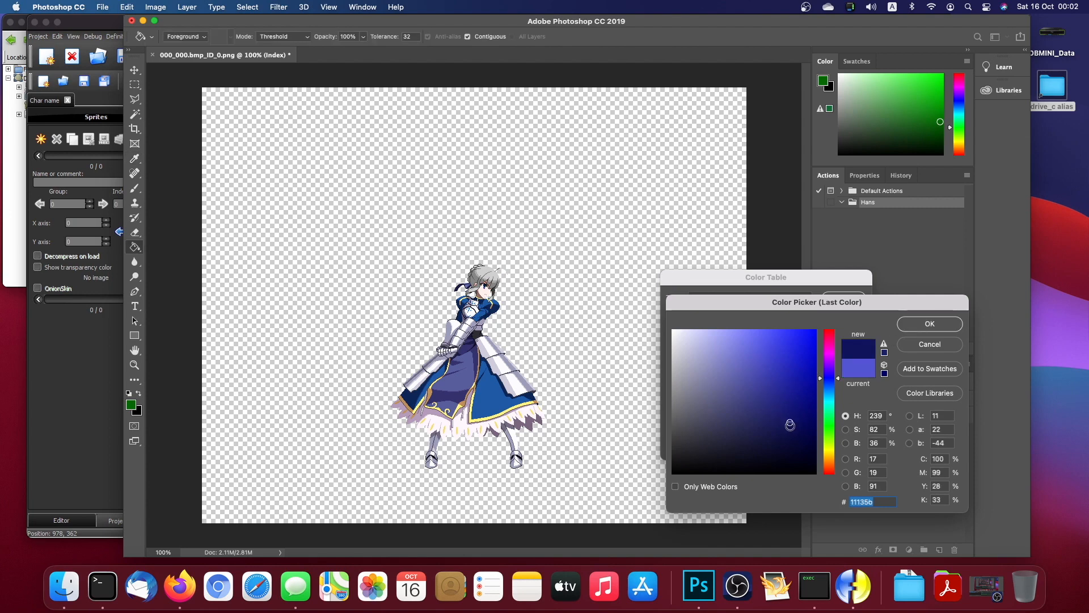
left_click(929, 324)
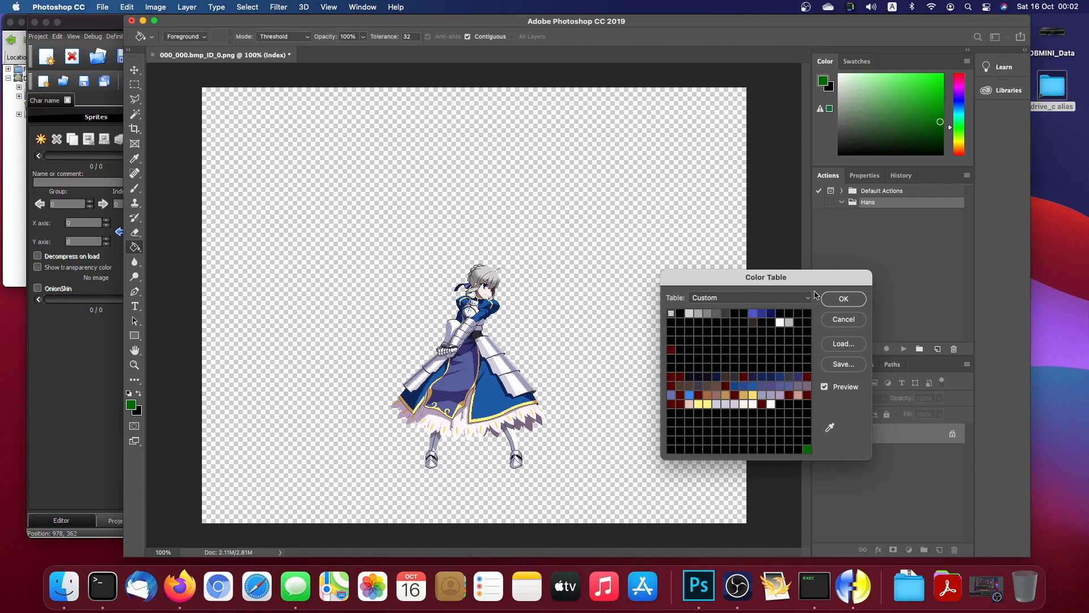
Step: Reload pal_00.act into the color table, make its first, green entry transparent and apply the table
left_click(838, 343)
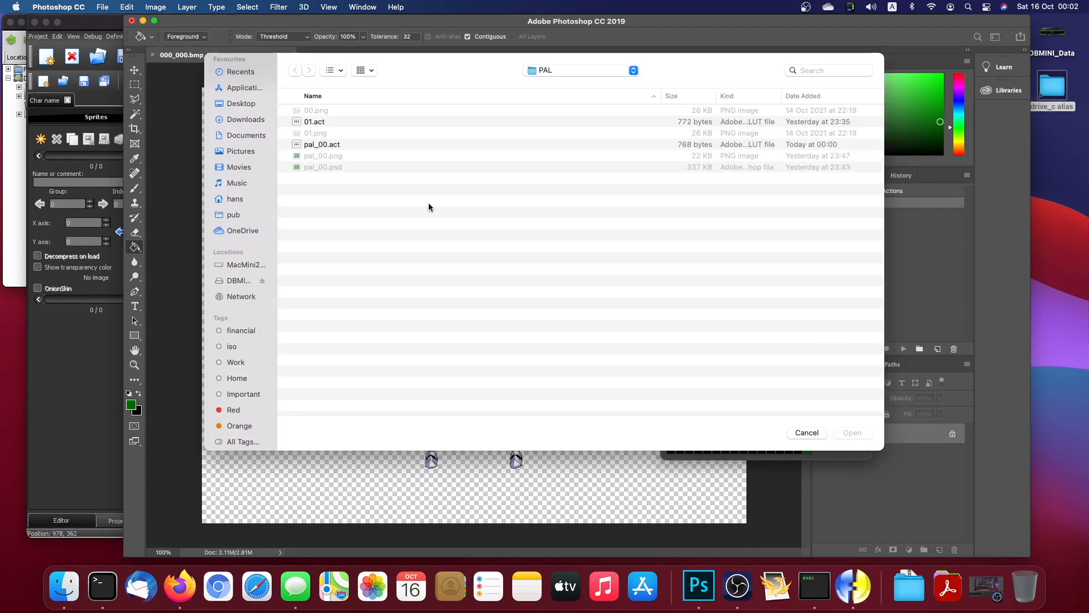
left_click(328, 146)
double_click(328, 145)
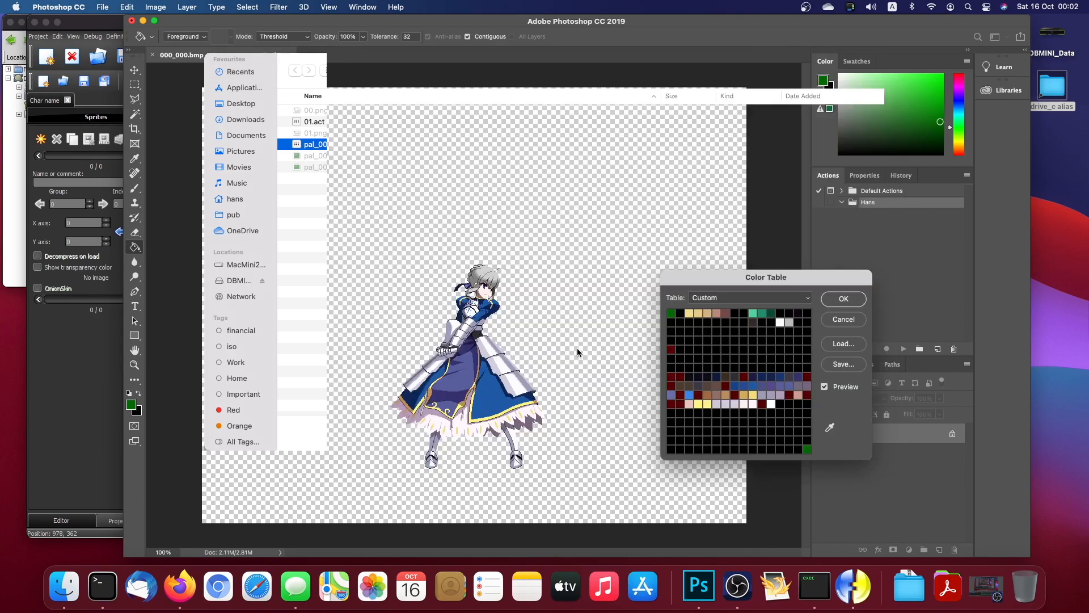
left_click(831, 427)
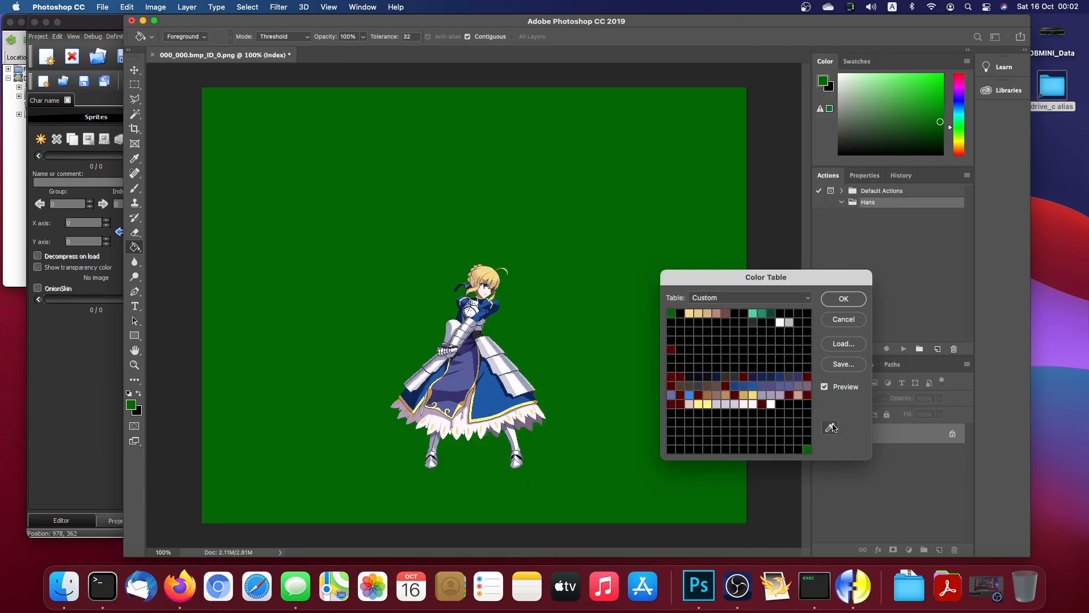
left_click(672, 313)
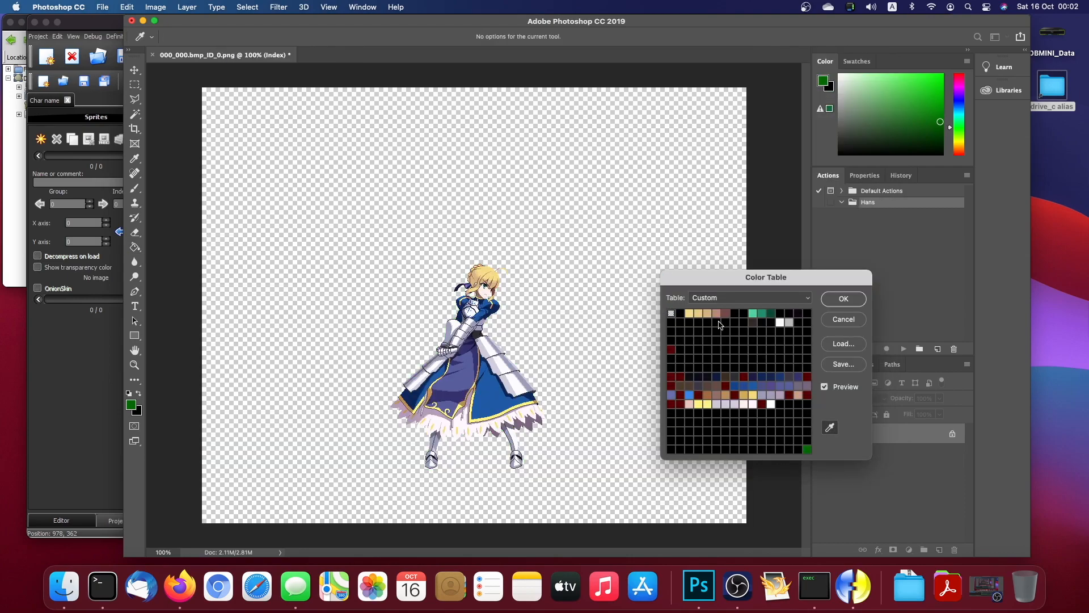
left_click(844, 300)
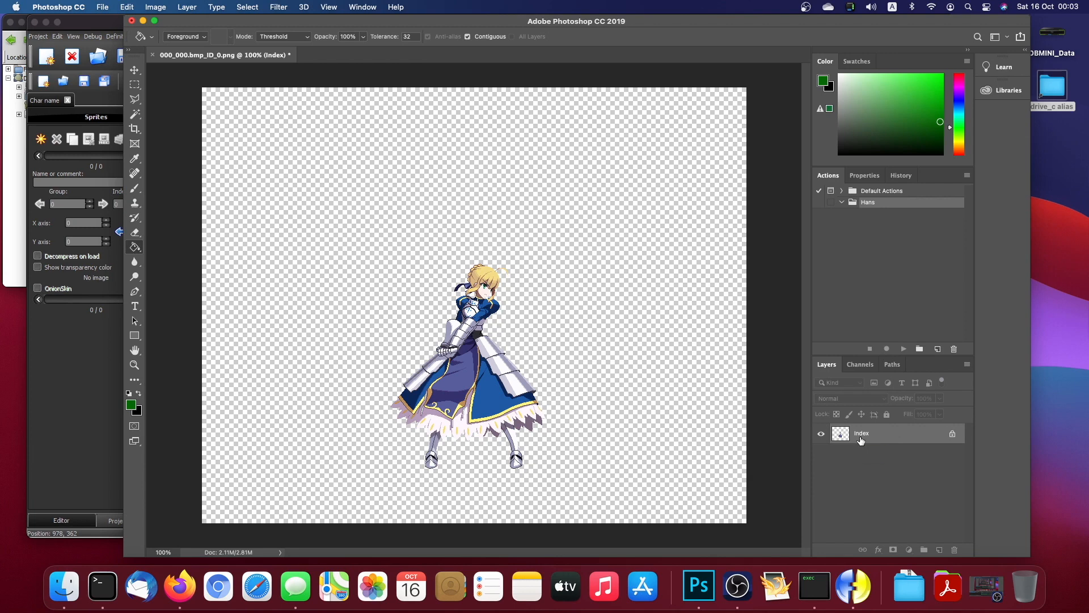
Step: Reopen the indexed sprite's color table and move it closer to the sprite to examine the palette entries
left_click(201, 3)
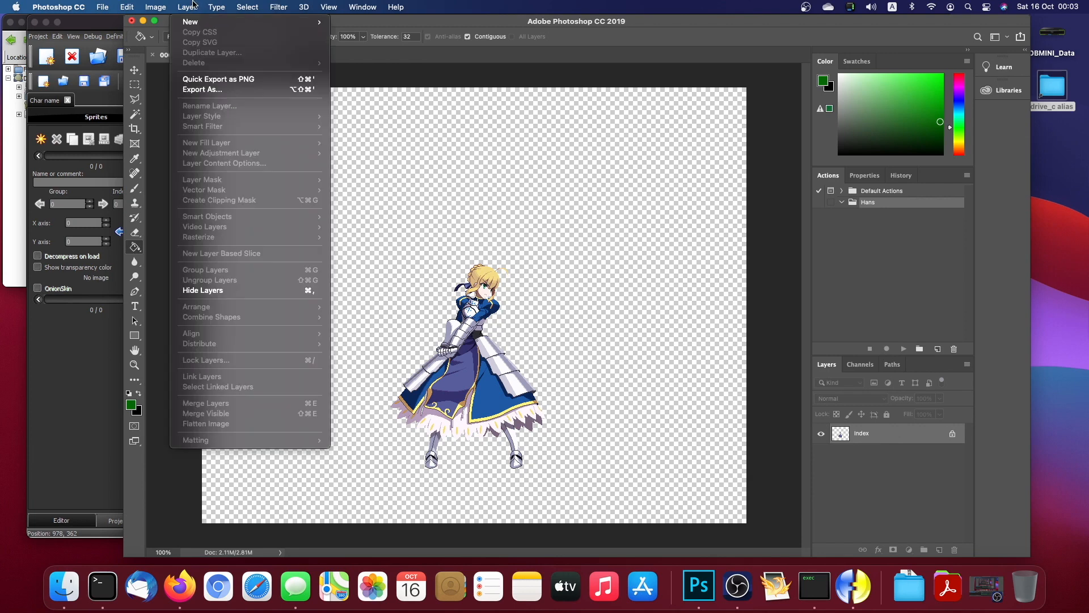
mouse_move(155, 7)
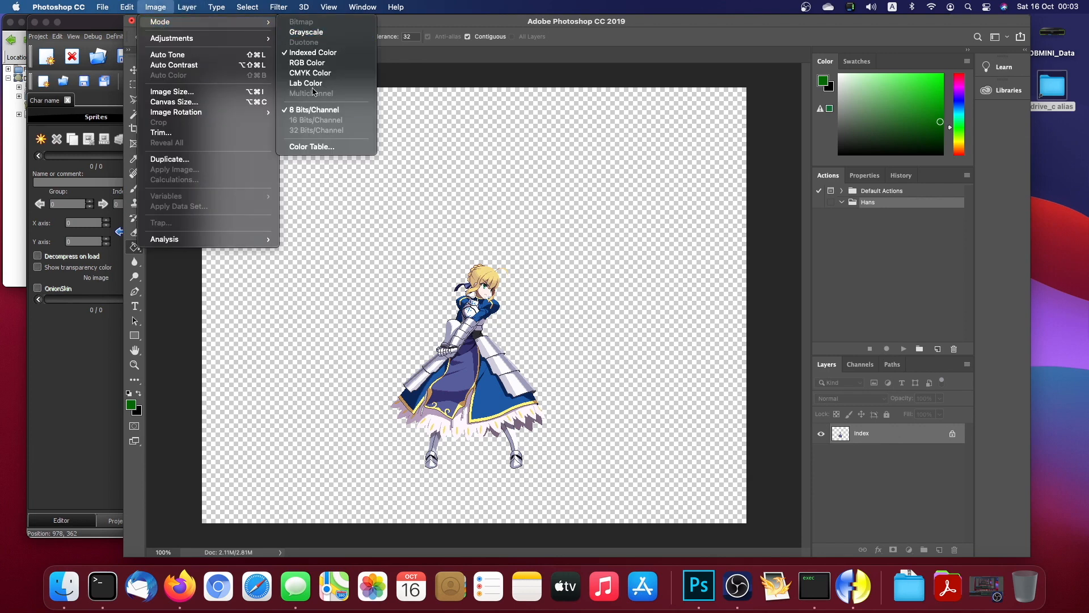
left_click(311, 147)
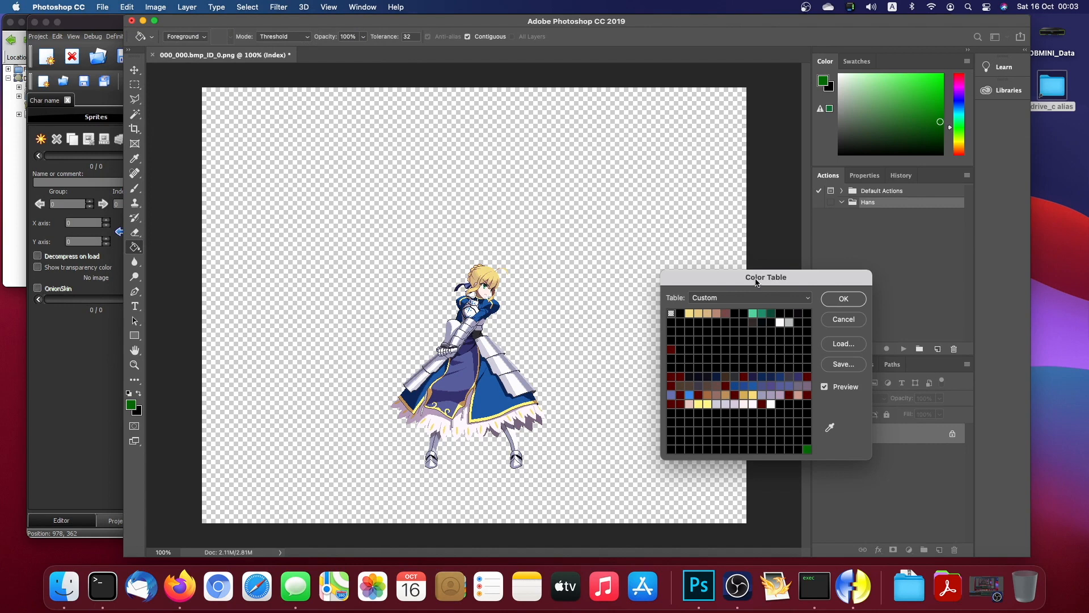
left_click_drag(759, 278, 699, 215)
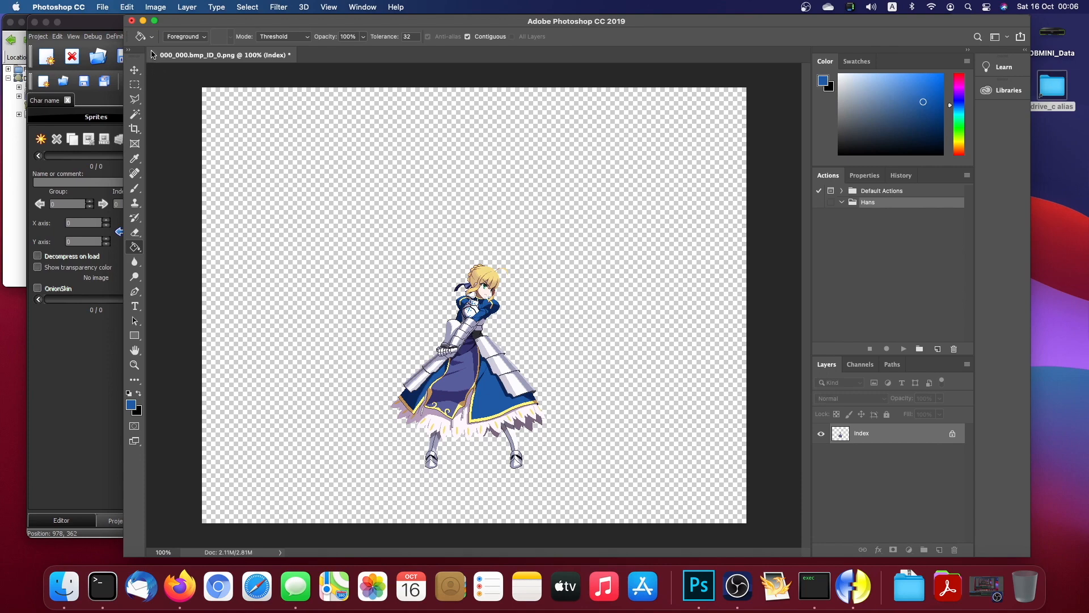
Step: Close 000_000.bmp_ID_0.png without saving and reopen it in Photoshop from METL_Saber's normal folder
left_click(152, 55)
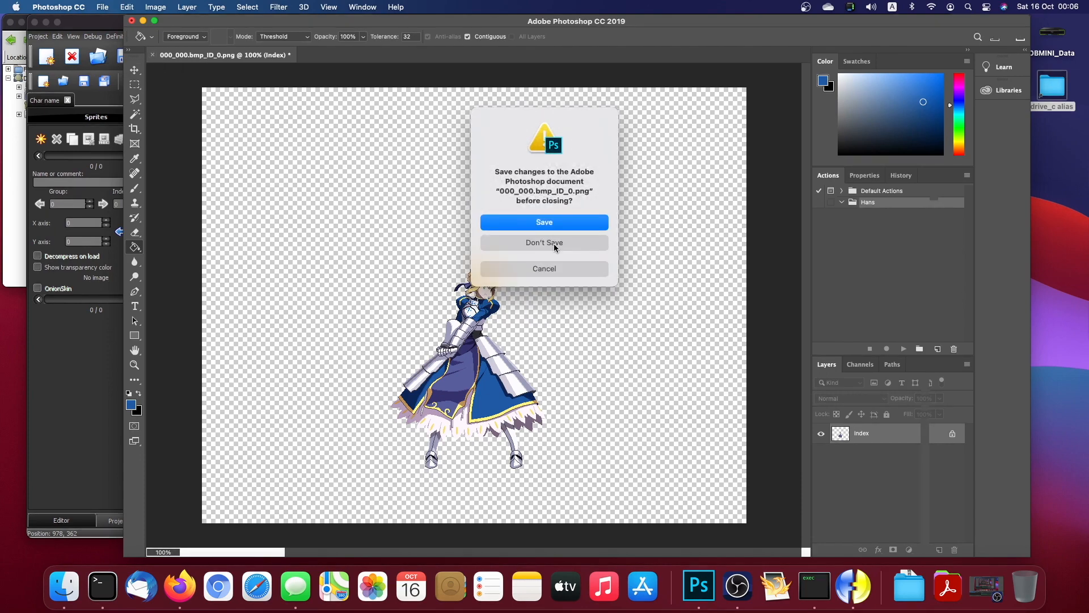
left_click(545, 243)
key("ctrl+Left")
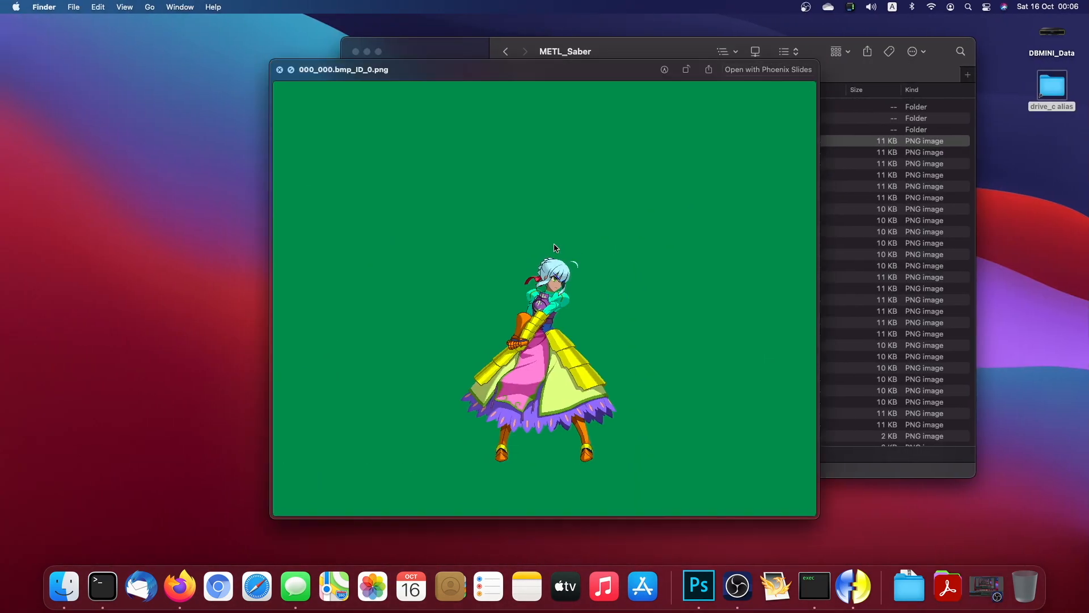
key("space")
double_click(533, 106)
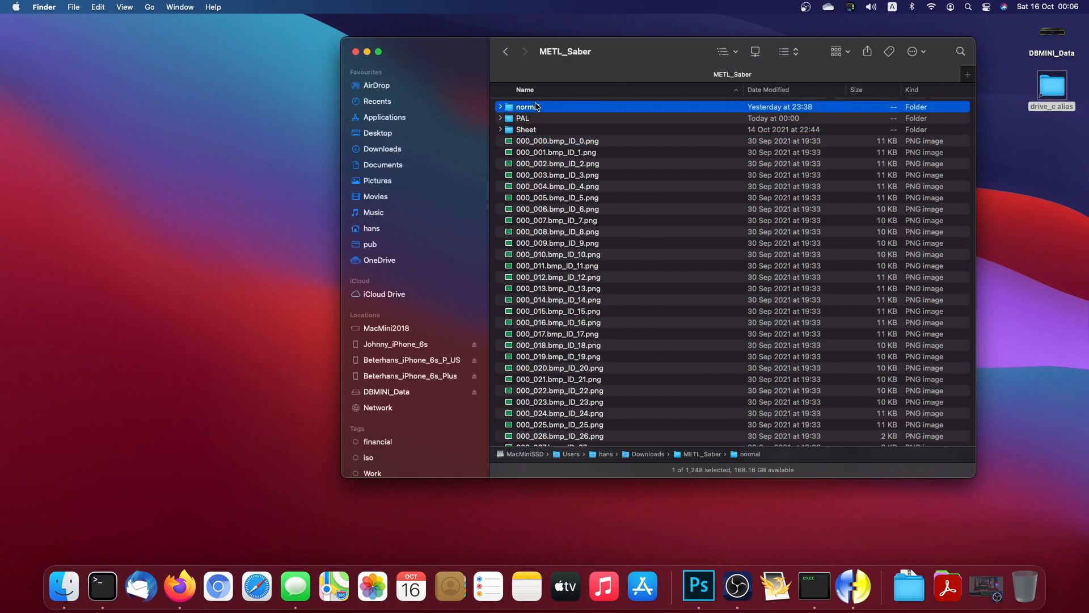
left_click(555, 110)
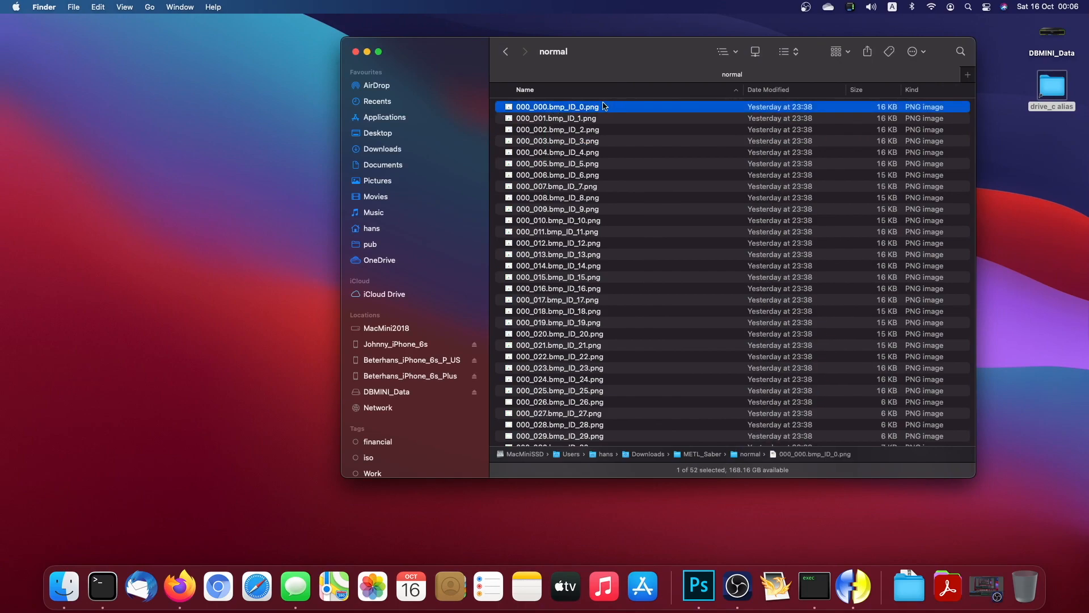
left_click_drag(559, 112, 486, 342)
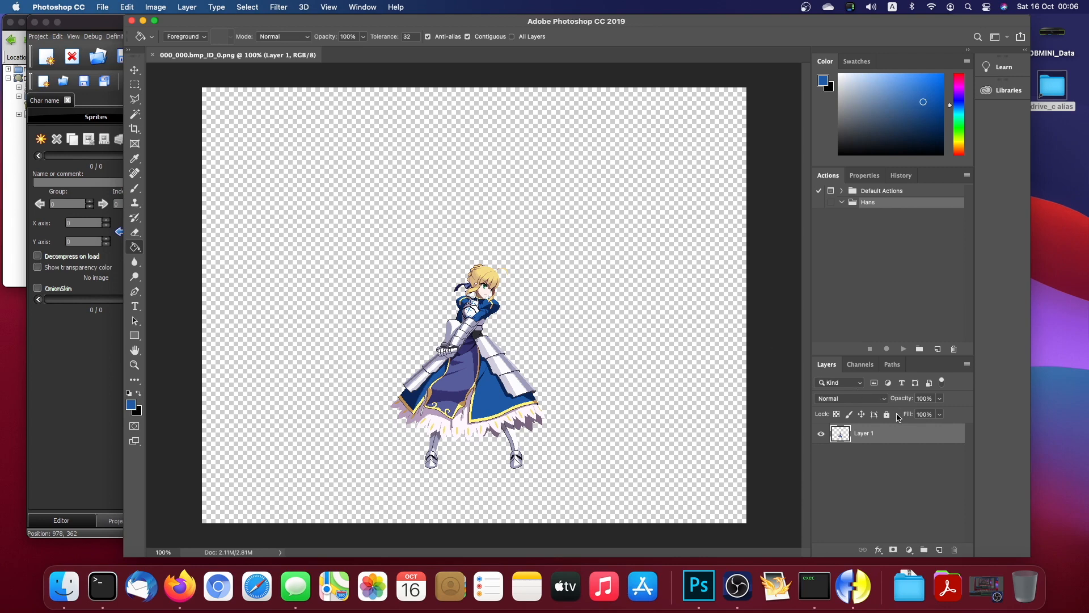
Step: Create a new action, Action 1, in the Hans set and start recording it
left_click(187, 6)
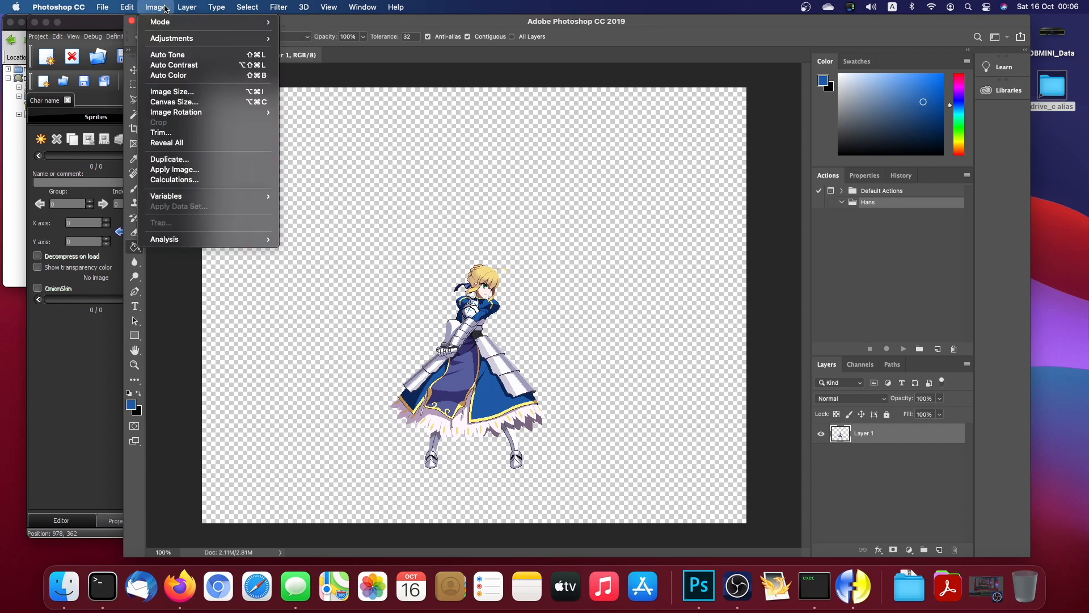
left_click(937, 349)
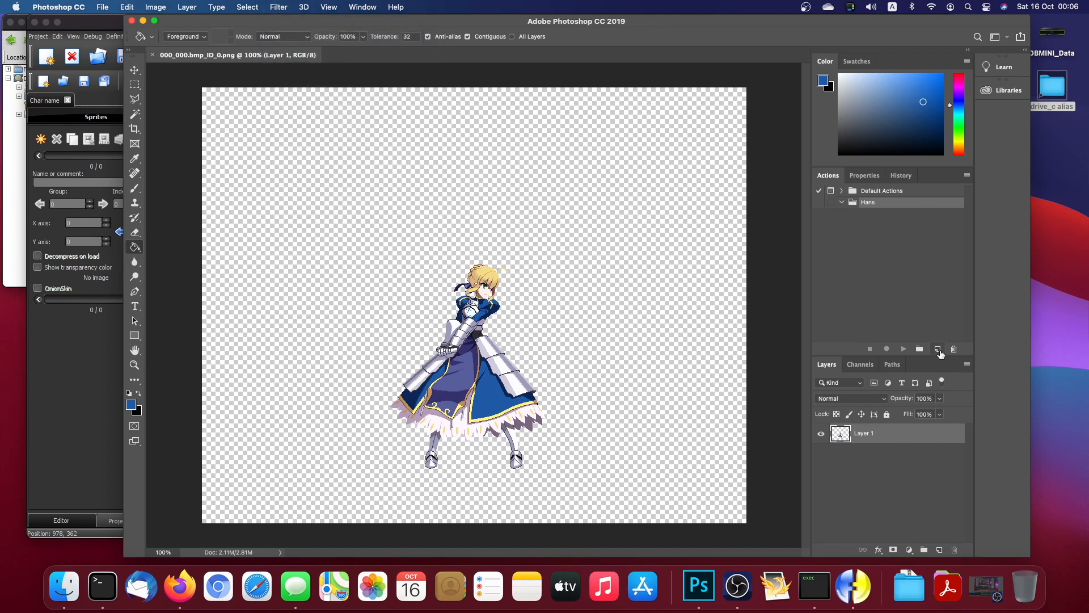
left_click(639, 267)
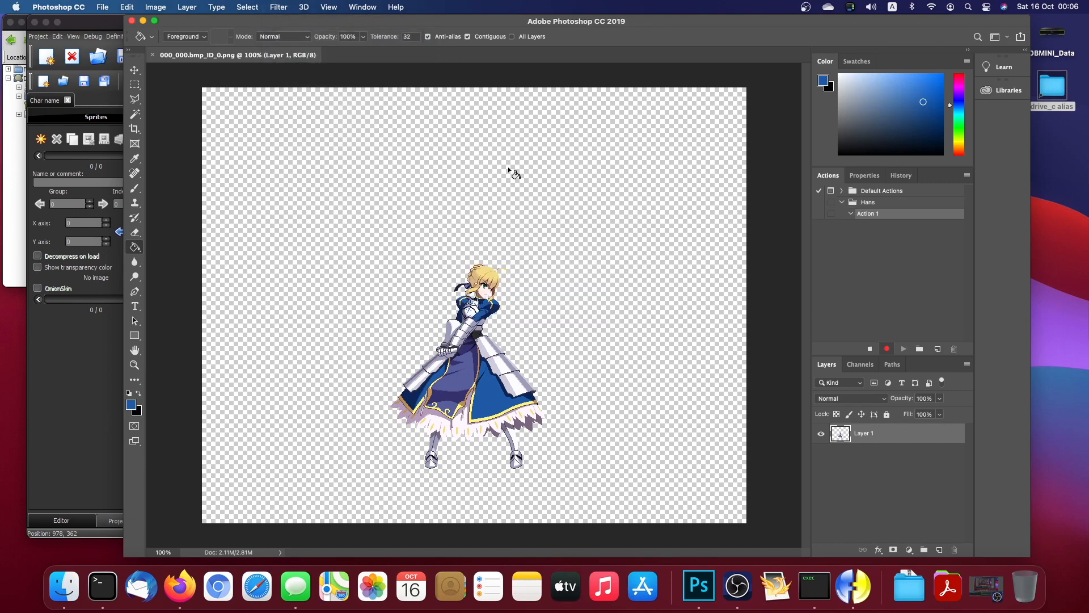
Step: Start converting the sprite to Indexed Color with a custom palette and load pal_00.act into its color table
left_click(196, 7)
mouse_move(166, 22)
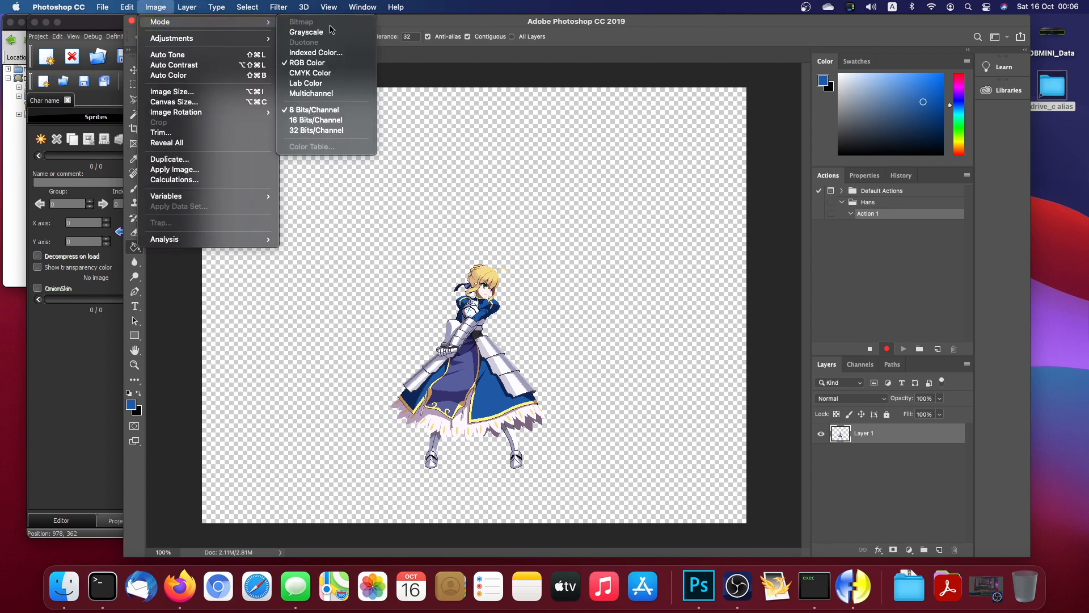
left_click(331, 53)
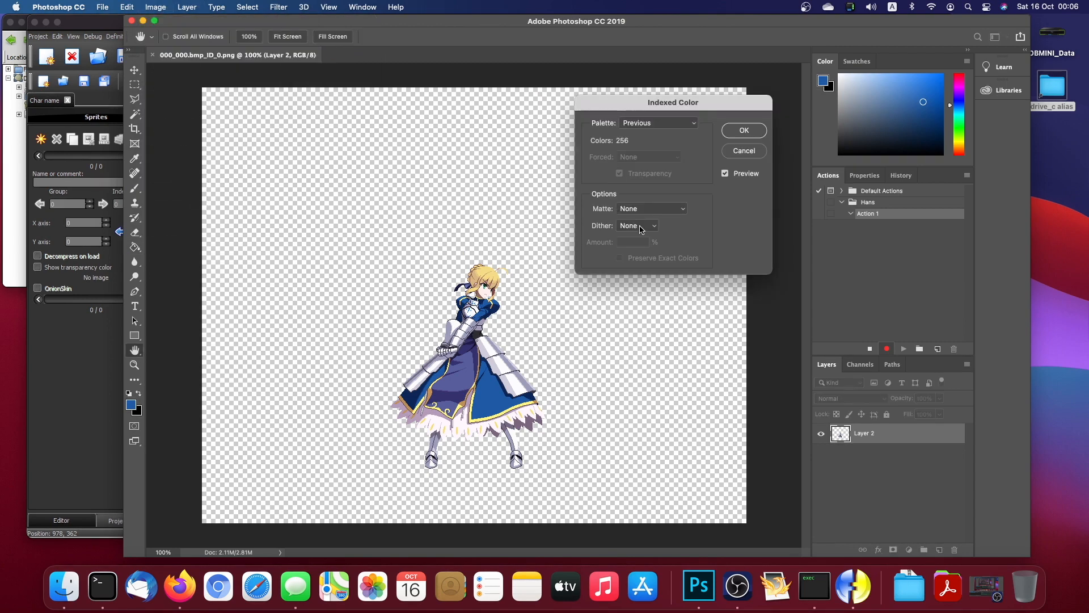
left_click(684, 122)
left_click(678, 100)
left_click(780, 281)
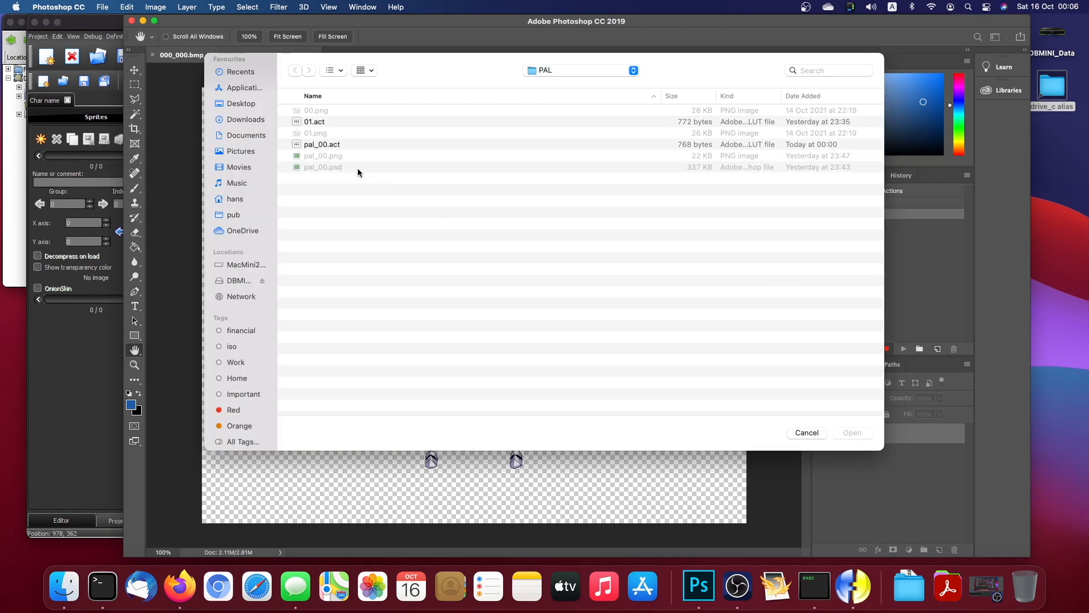
left_click(324, 145)
double_click(324, 144)
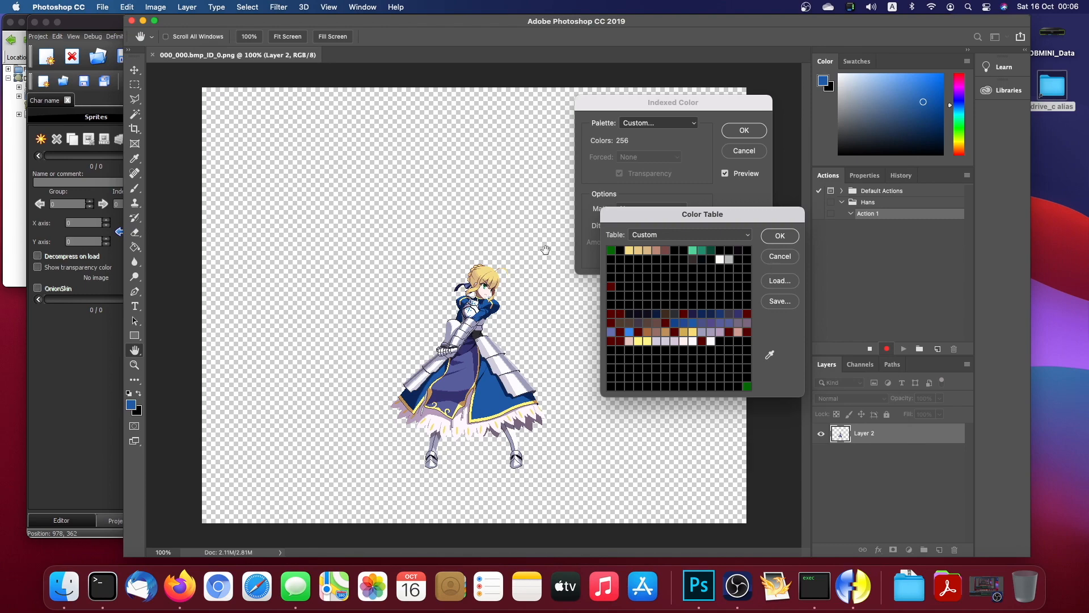
Step: Make the first, green palette entry transparent and apply the Indexed Color conversion with matte and dither set to None
left_click(770, 355)
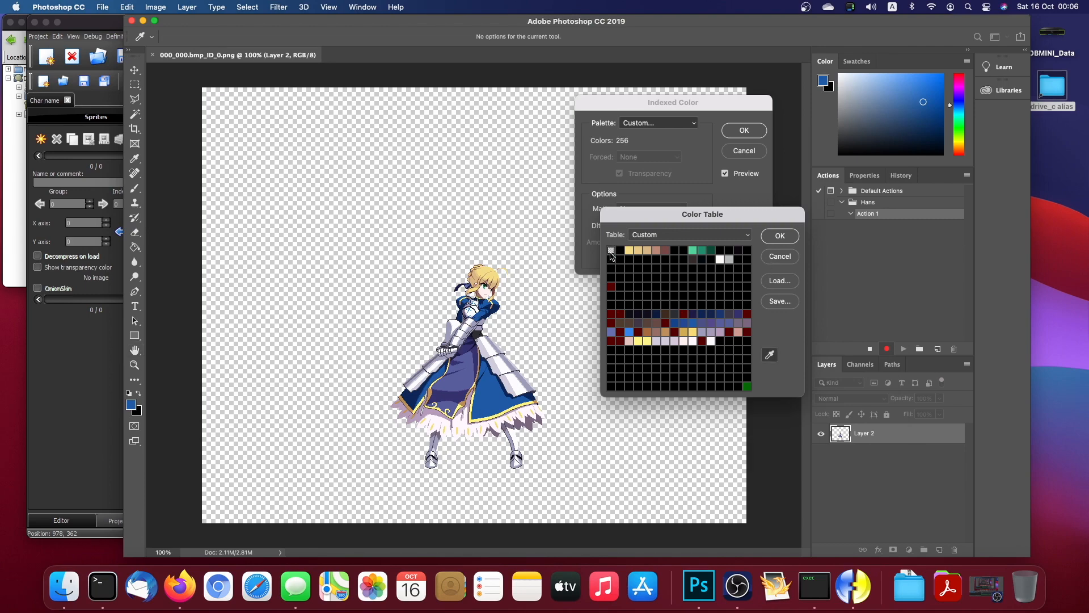
left_click(780, 236)
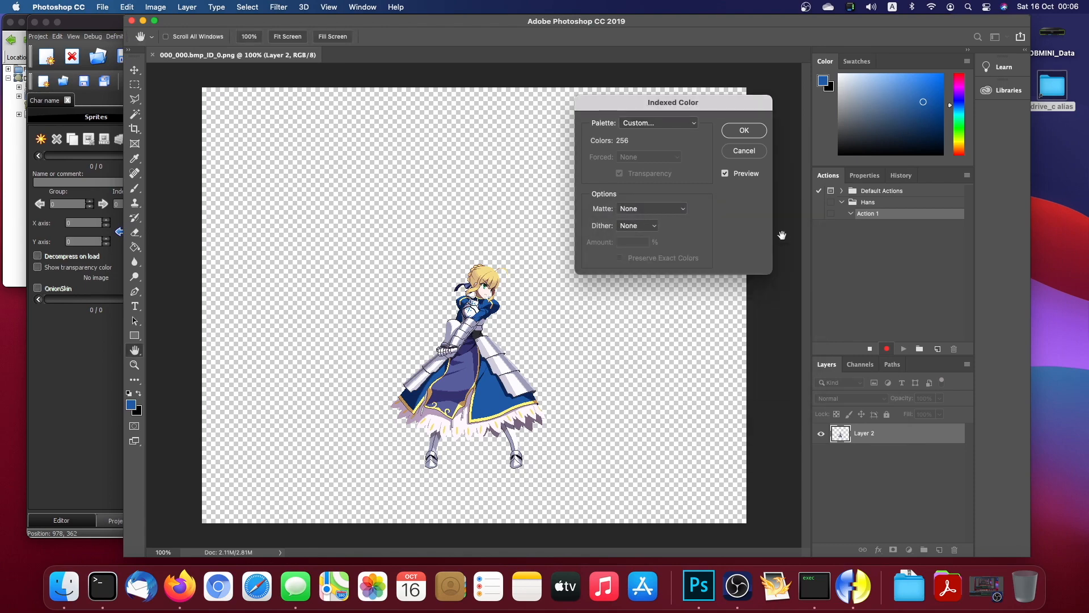
left_click(745, 131)
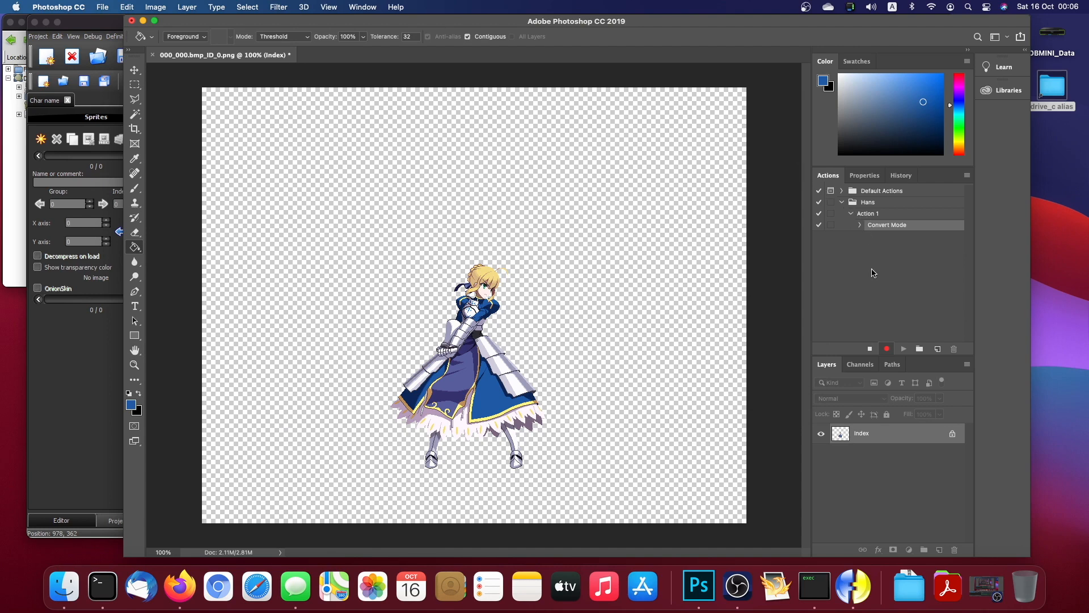
Step: Record saving and closing the indexed sprite in Action 1, and stop the recording
left_click(214, 6)
mouse_move(156, 7)
mouse_move(176, 22)
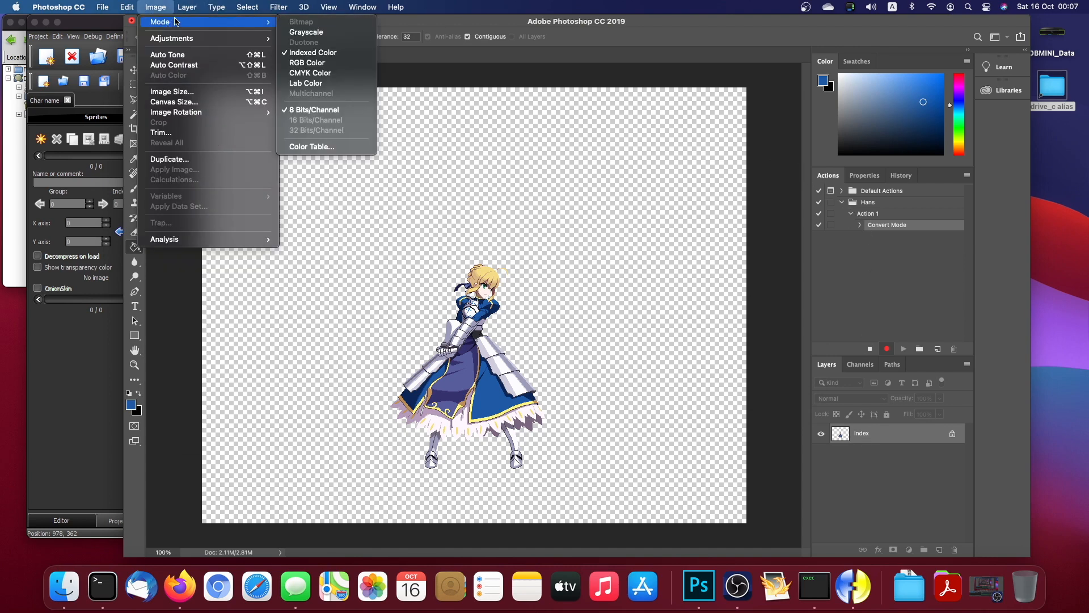
mouse_move(110, 9)
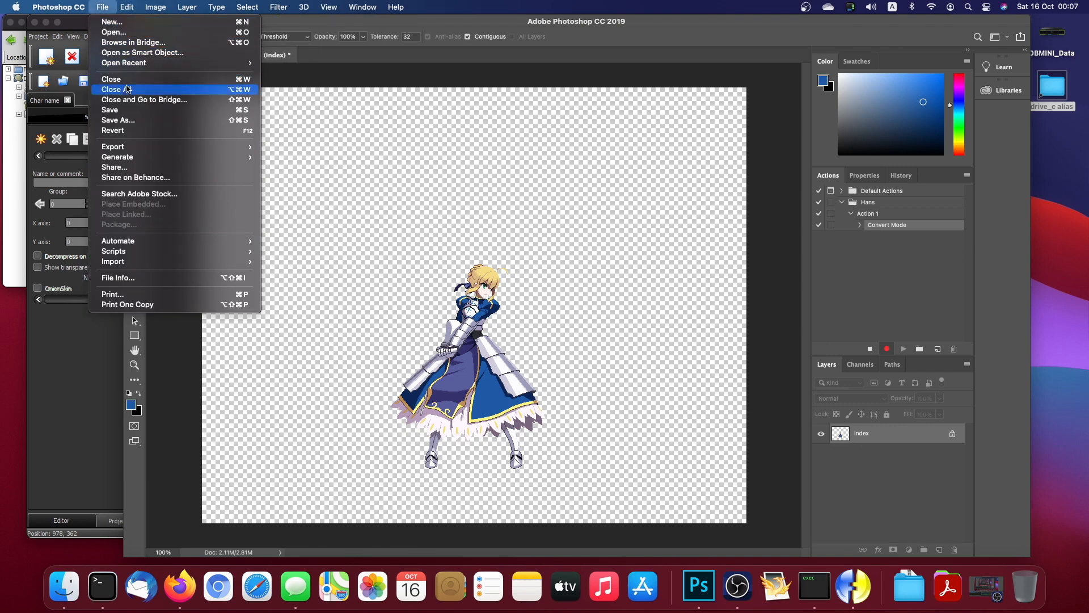
left_click(128, 110)
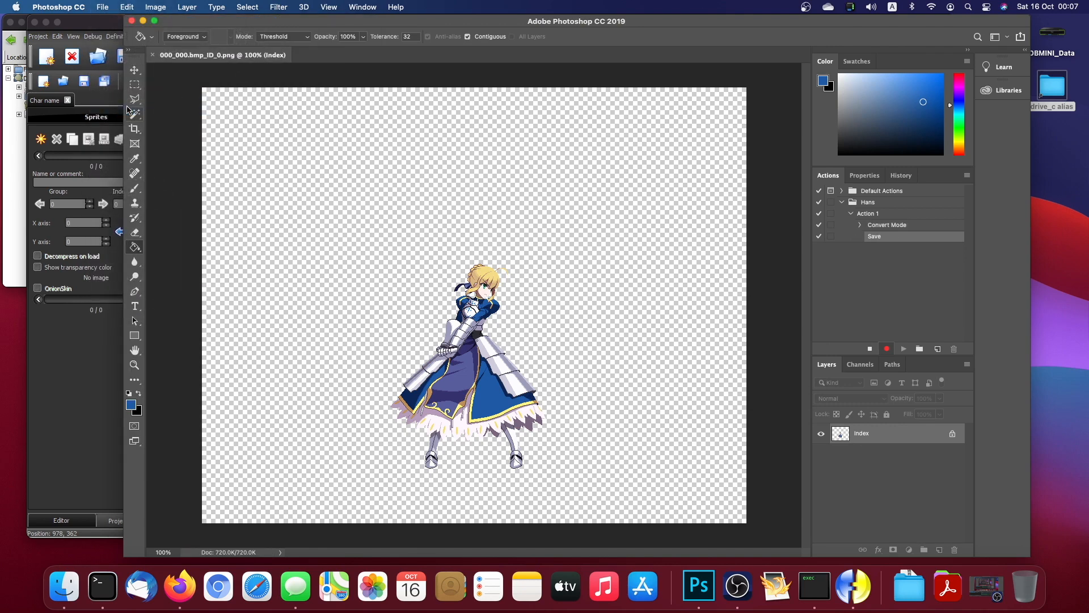
left_click(105, 8)
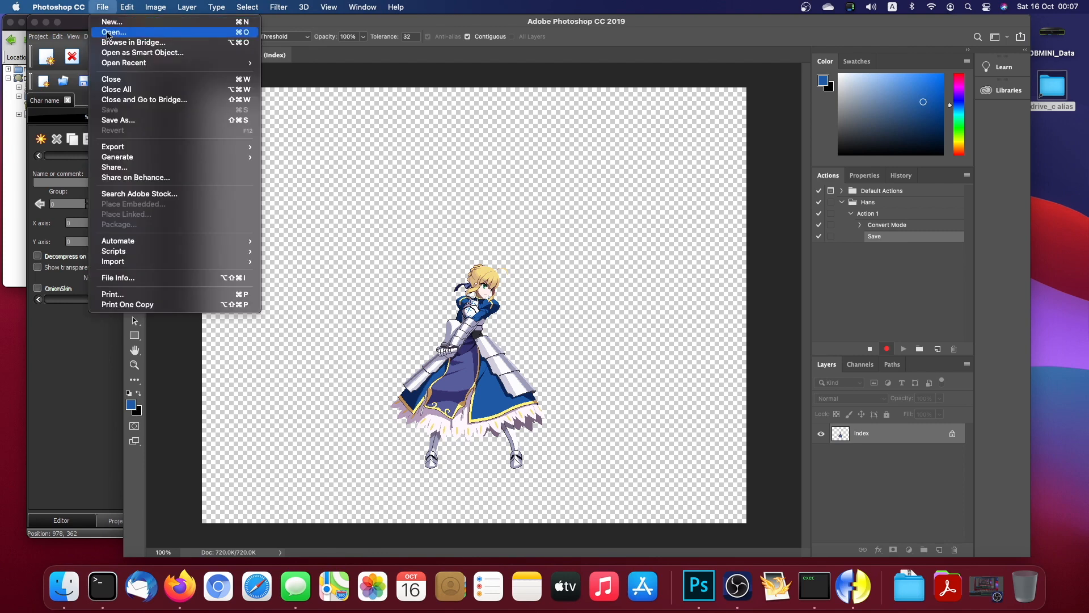
left_click(115, 83)
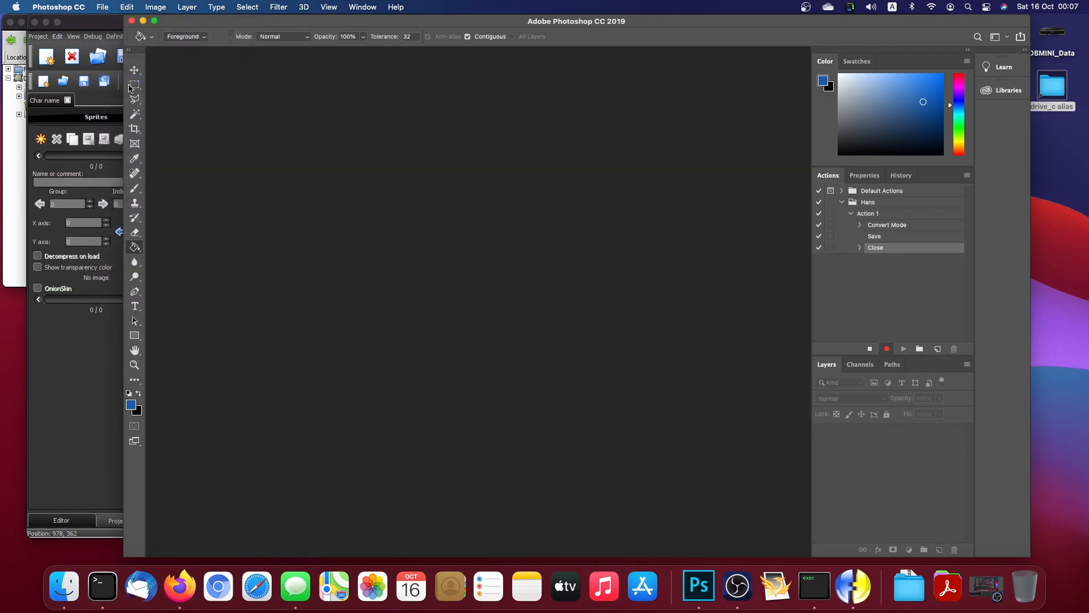
left_click(869, 347)
left_click(868, 214)
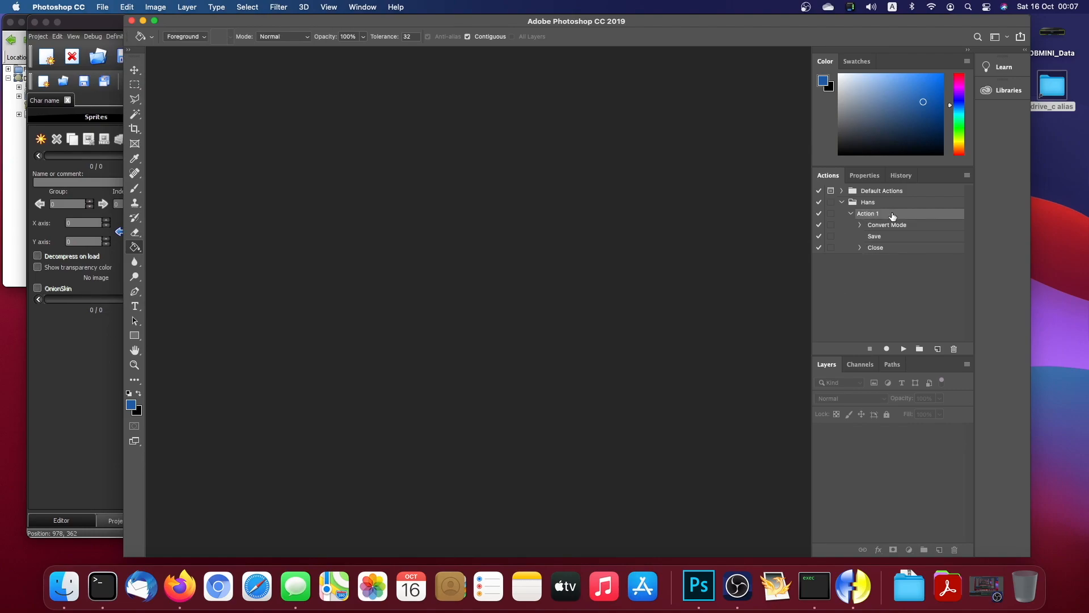
Step: Select the sprite PNGs in METL_Saber's normal folder and open them all together in Photoshop
key("ctrl+Left")
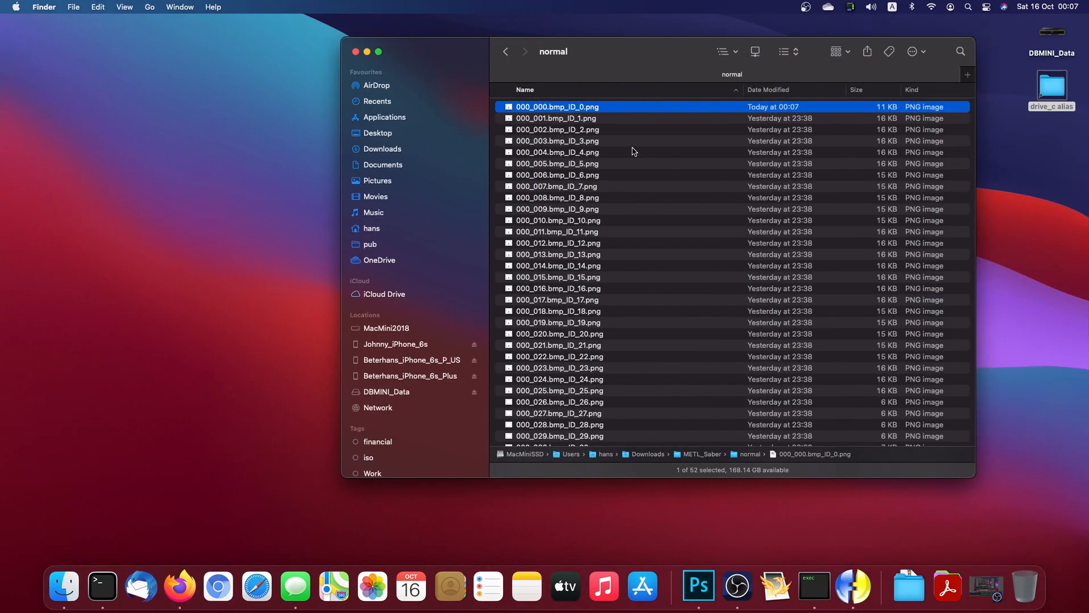
left_click(596, 121)
scroll(608, 182, "down", 10)
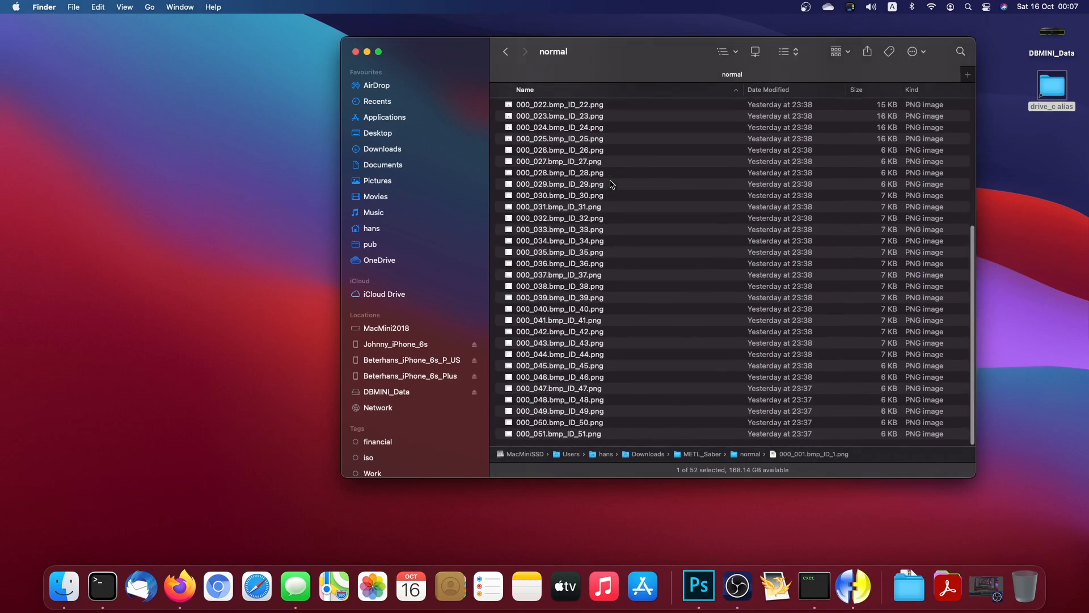
left_click(585, 443)
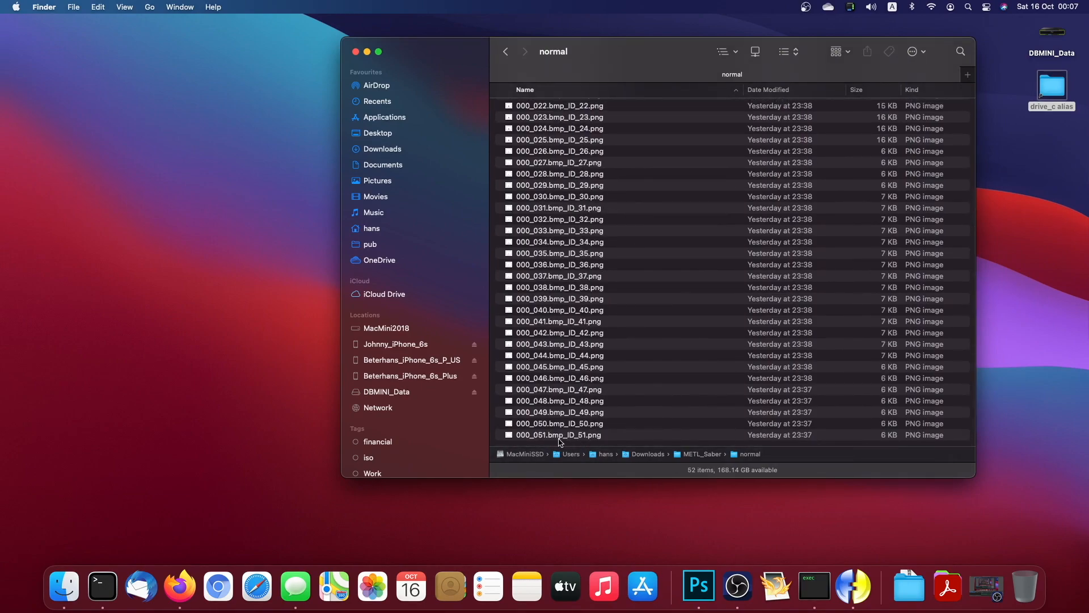
key("super+a")
left_click_drag(558, 302, 992, 437)
left_click_drag(1088, 401, 553, 279)
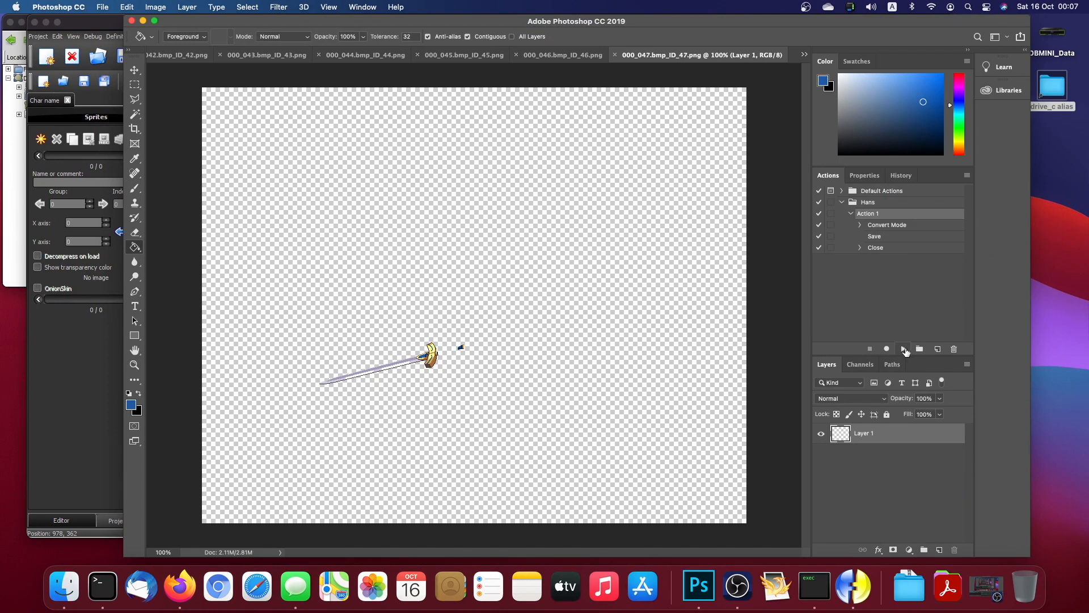
Step: Play Action 1 repeatedly on the open sprites to convert, save and close them one after another
left_click(904, 349)
left_click(903, 348)
left_click(903, 349)
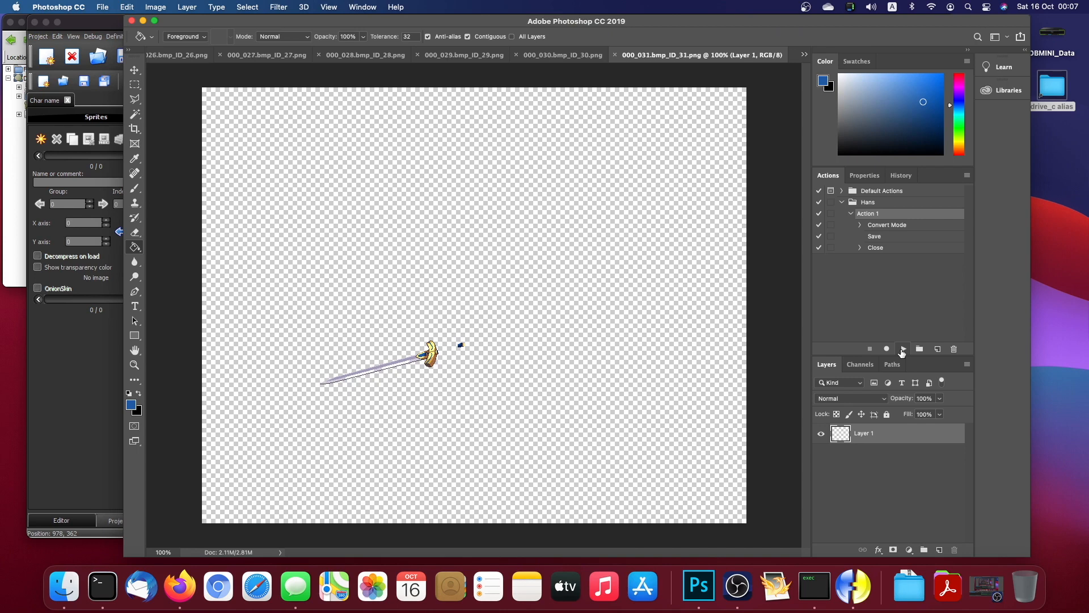
left_click(902, 351)
left_click(902, 350)
left_click(902, 351)
left_click(902, 351)
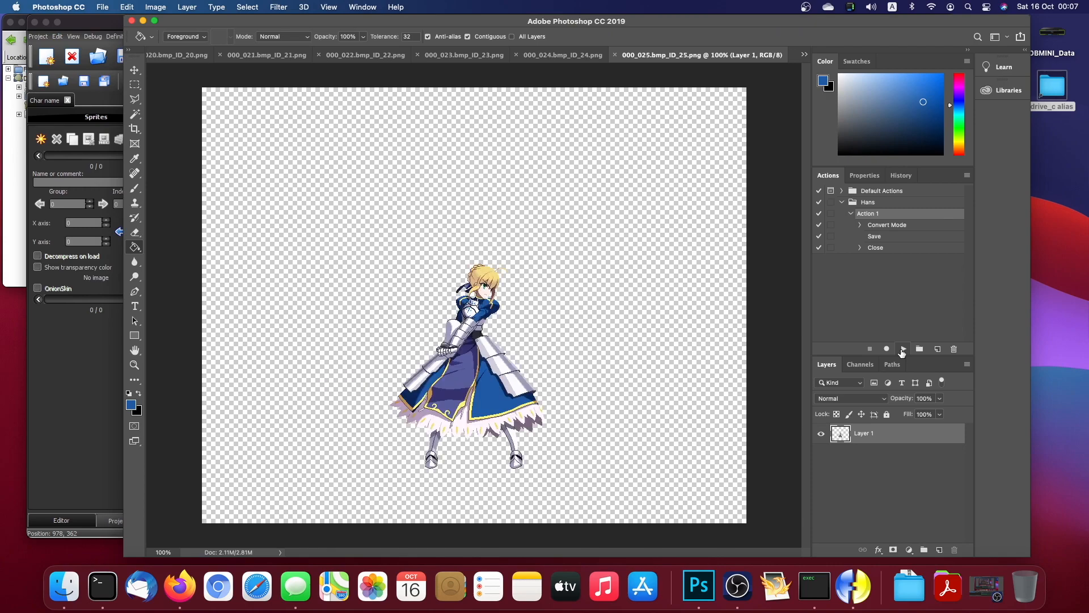
left_click(902, 351)
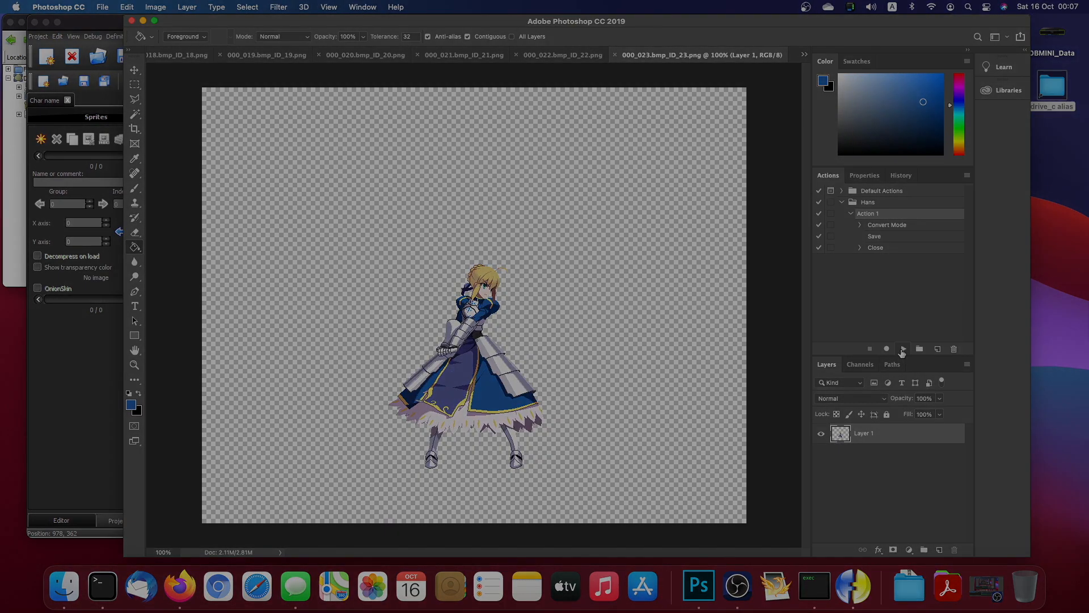